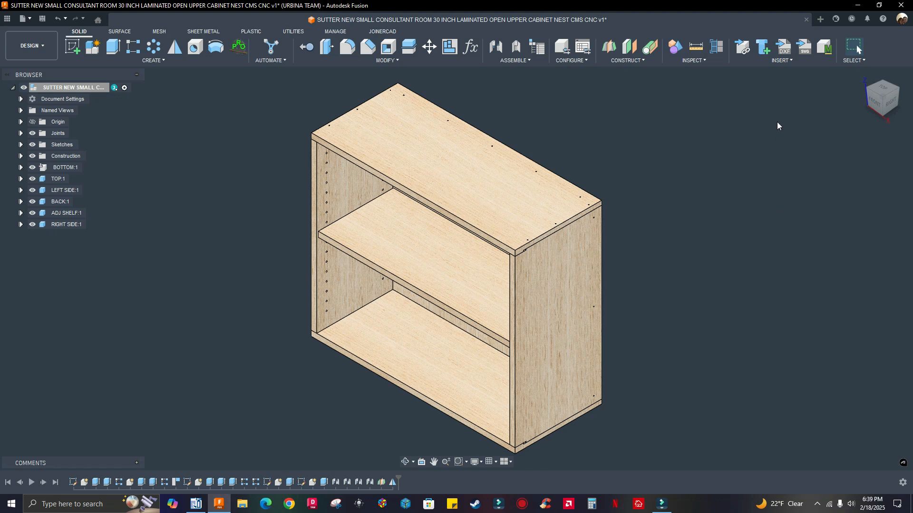
Step: Examine the assembled open upper cabinet from the front, back and sides, ending in the home view
scroll(594, 219, down, 2)
scroll(613, 212, up, 3)
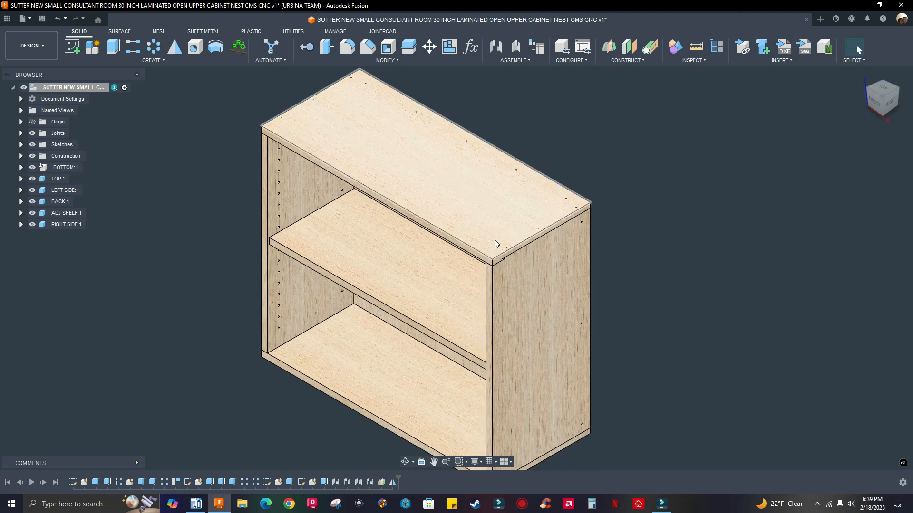
scroll(637, 217, down, 2)
scroll(699, 218, down, 2)
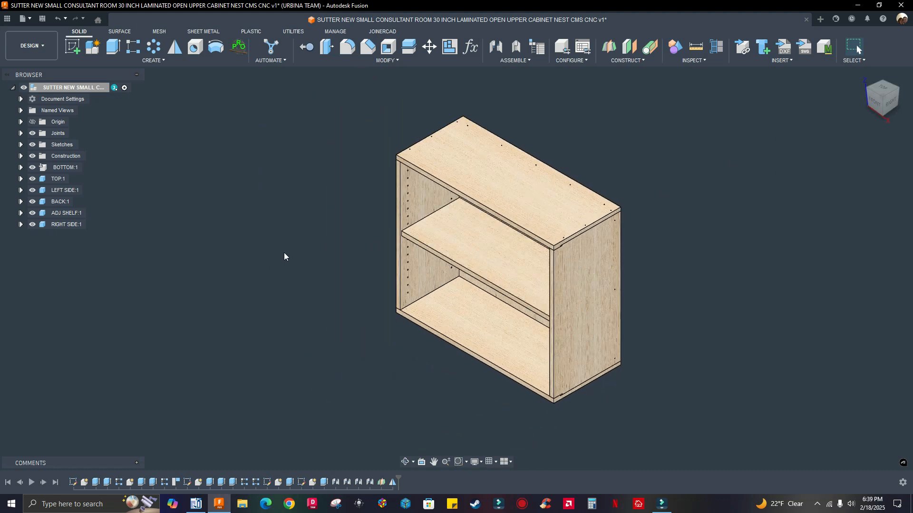
scroll(680, 212, up, 2)
scroll(692, 190, down, 1)
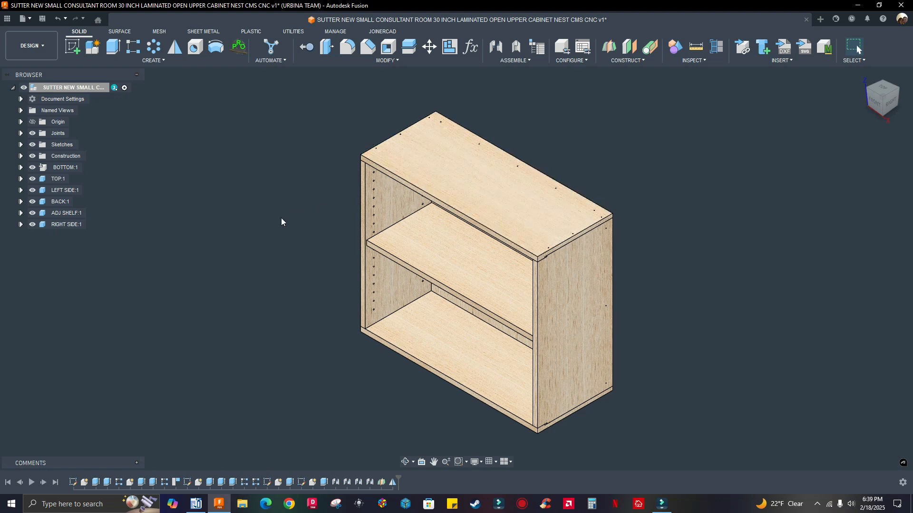
scroll(283, 218, down, 3)
scroll(584, 239, up, 3)
middle_drag(572, 282, 742, 174)
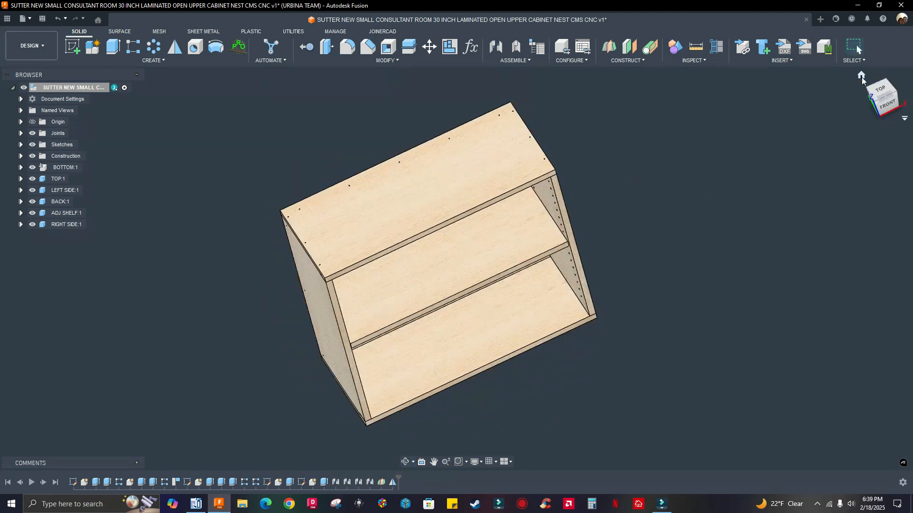
click(861, 76)
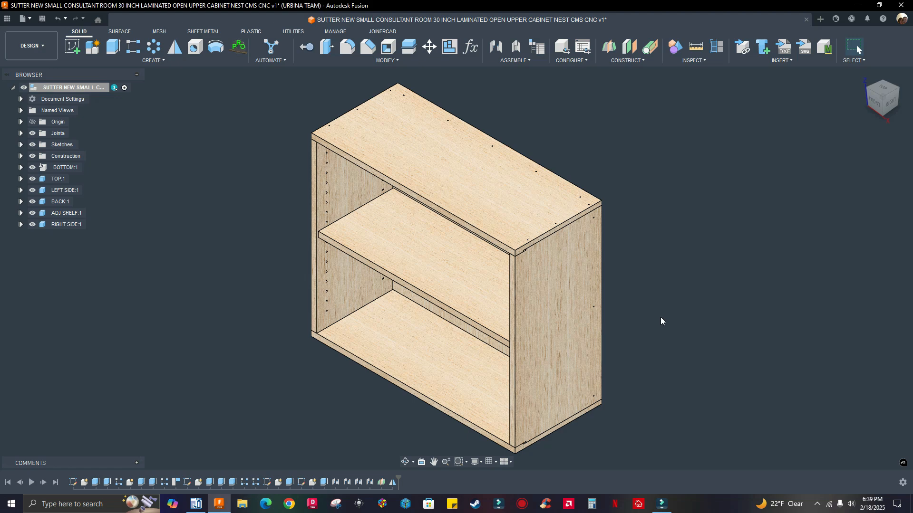
shift+middle_drag(660, 322, 687, 319)
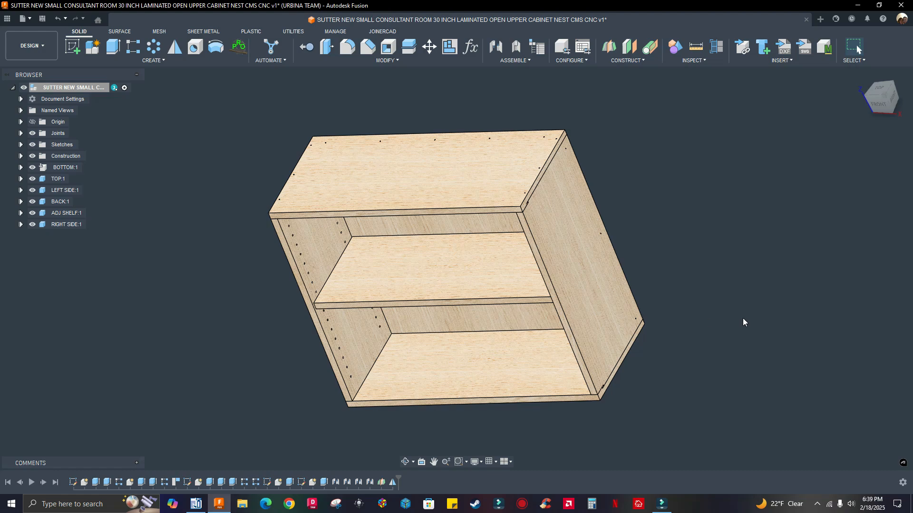
shift+middle_drag(743, 323, 641, 305)
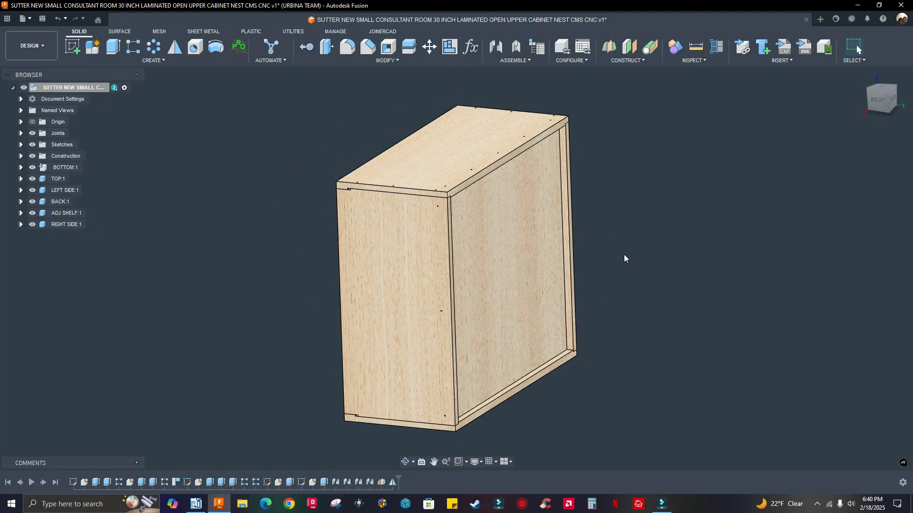
shift+middle_drag(625, 258, 779, 197)
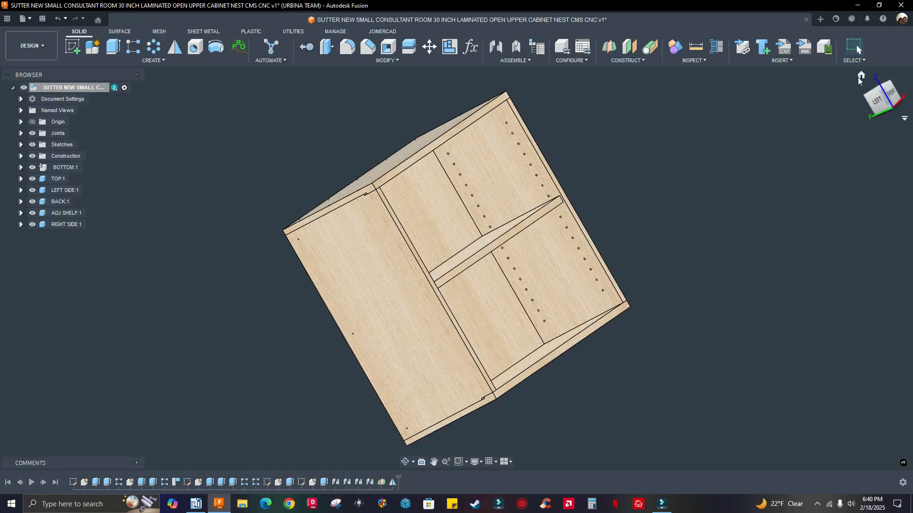
click(860, 77)
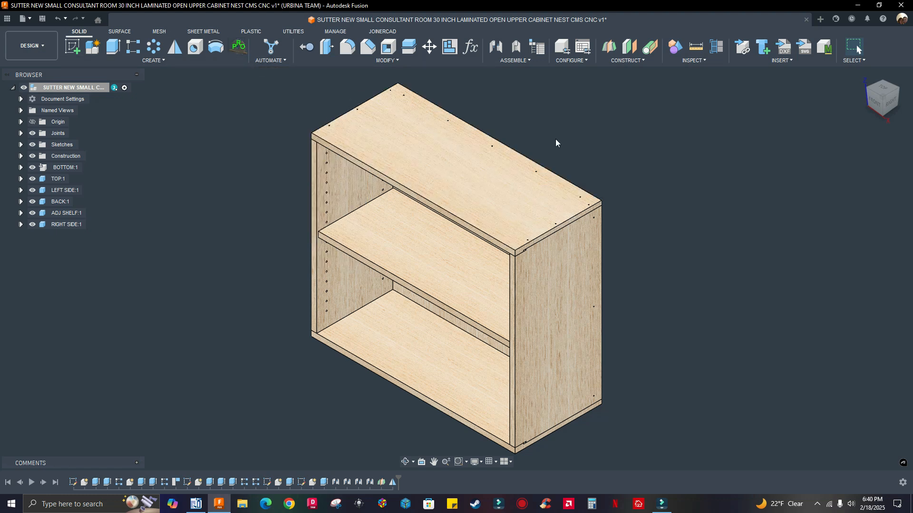
middle_drag(609, 190, 614, 253)
scroll(600, 219, up, 1)
middle_drag(600, 218, 583, 179)
scroll(597, 212, down, 1)
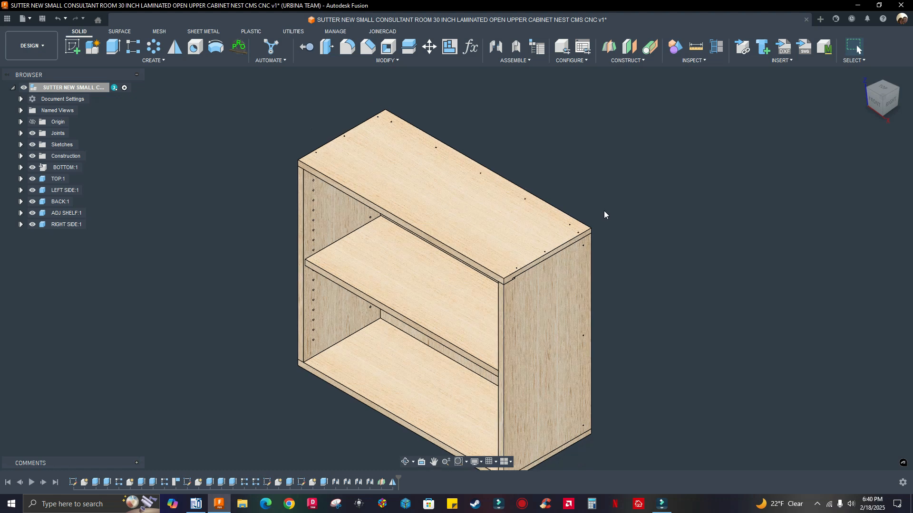
middle_drag(604, 210, 609, 183)
middle_drag(617, 227, 681, 252)
click(861, 75)
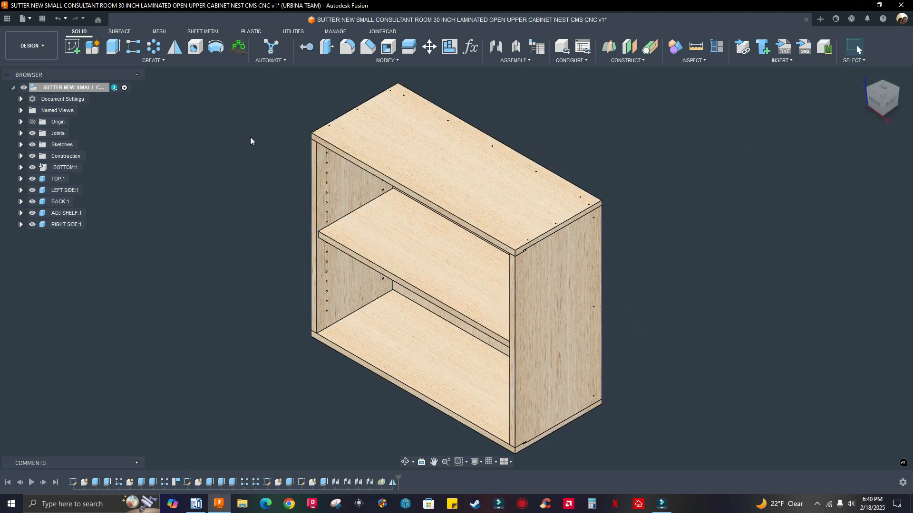
Step: Nest five copies of the entire cabinet model onto 49 by 97 inch 3D Oak boards with MapBoards Pro
click(240, 47)
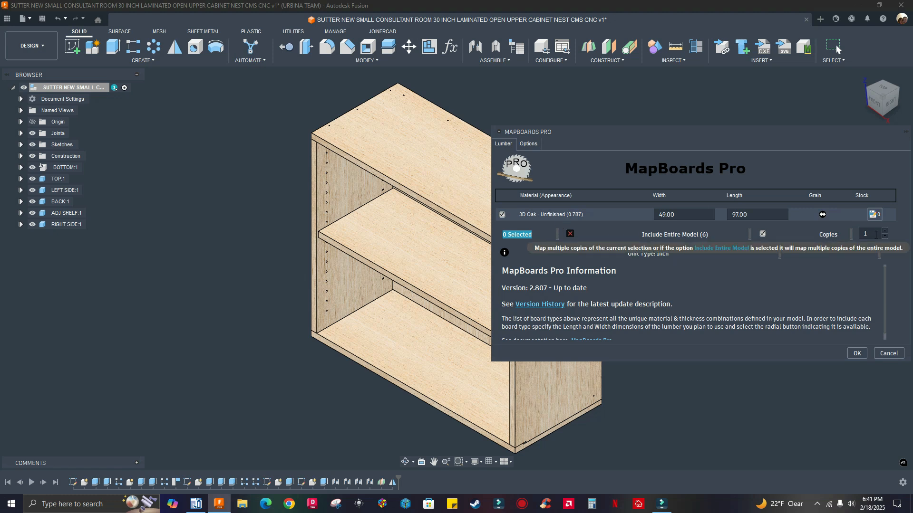
click(876, 234)
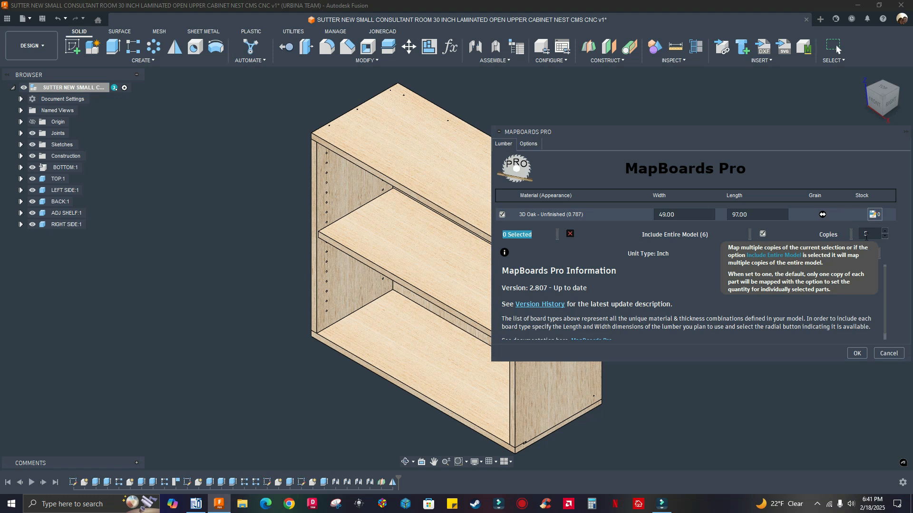
click(536, 144)
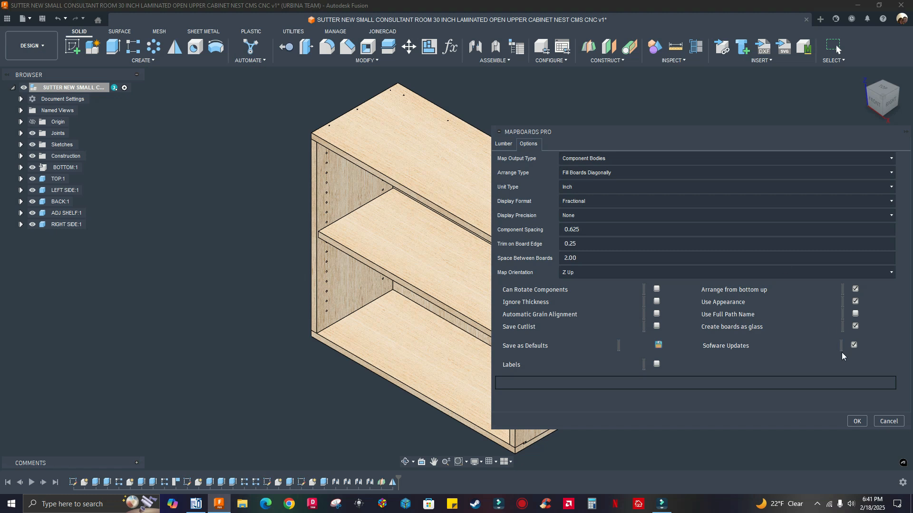
click(857, 421)
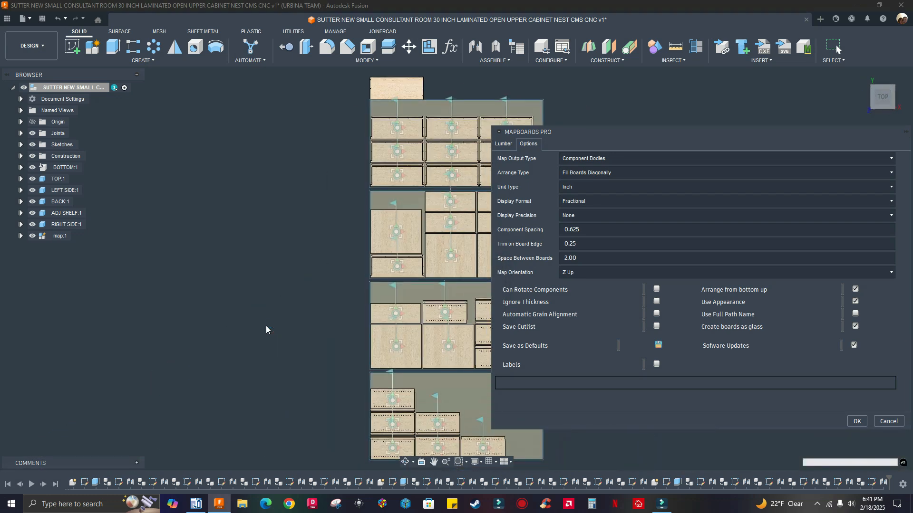
Step: Examine the nested board layout from above and in the home view beside the assembled cabinet
scroll(246, 354, down, 1)
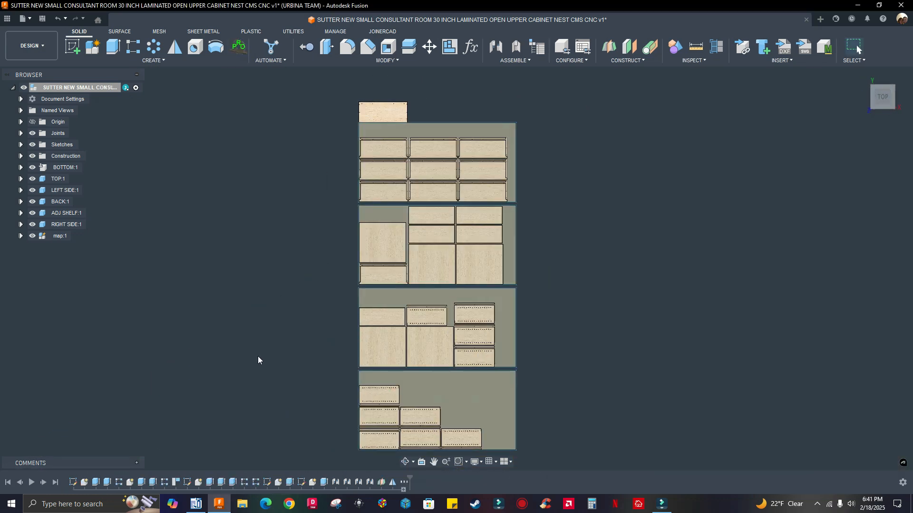
scroll(285, 345, up, 3)
scroll(288, 383, down, 1)
middle_drag(292, 360, 191, 389)
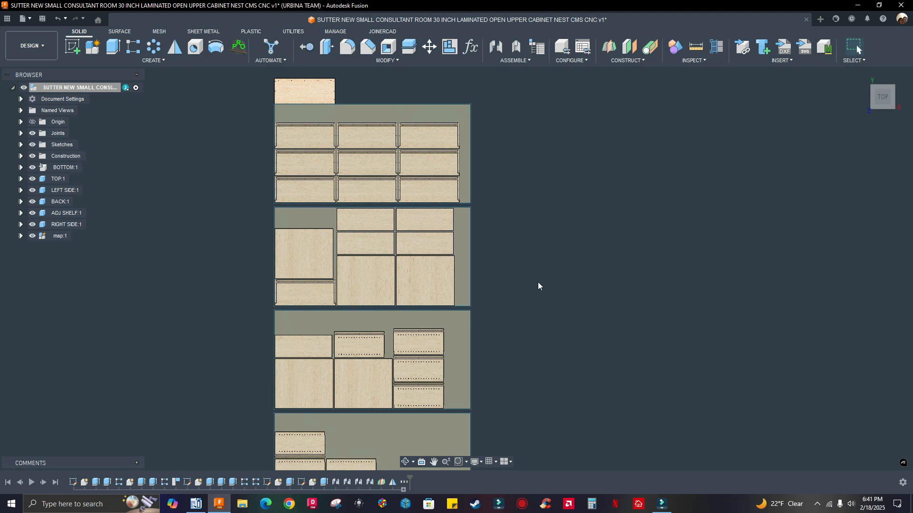
scroll(525, 281, up, 1)
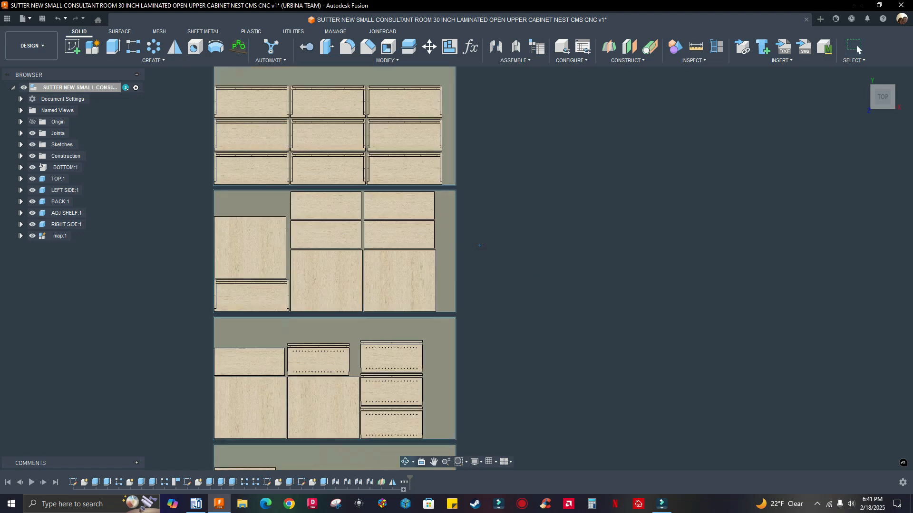
shift+middle_drag(525, 274, 764, 127)
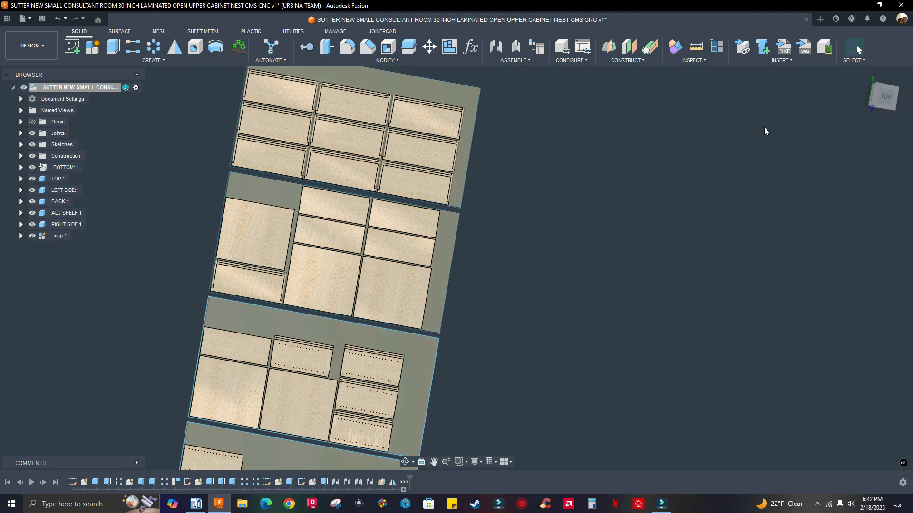
click(855, 84)
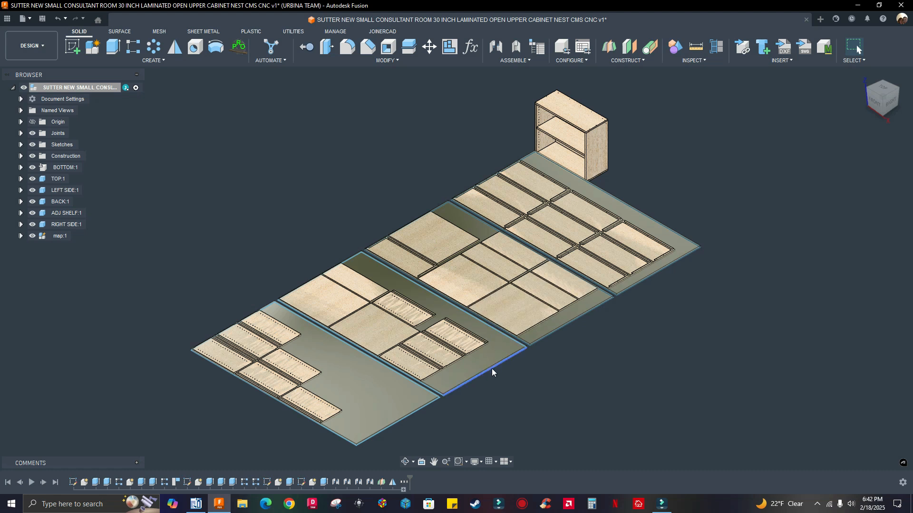
middle_drag(481, 387, 495, 363)
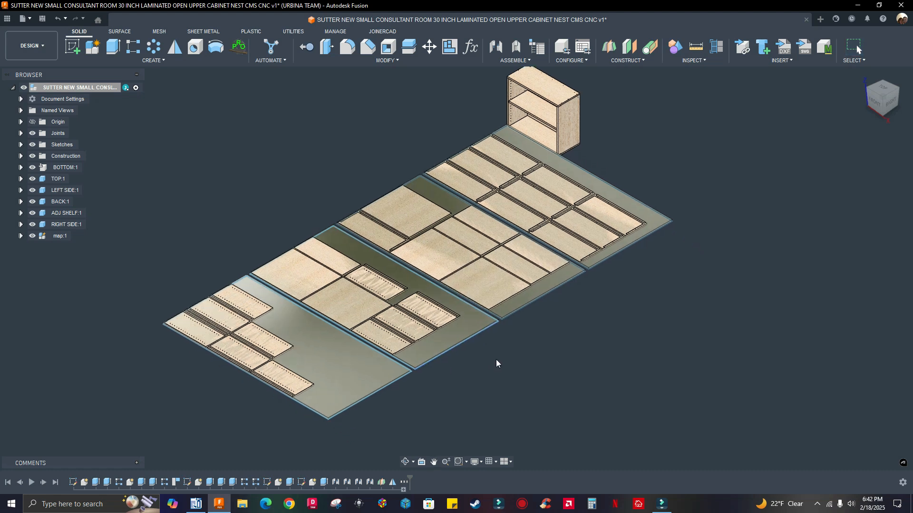
Step: Expand the nesting feature group in the timeline, look through its operations and collapse it again
click(404, 491)
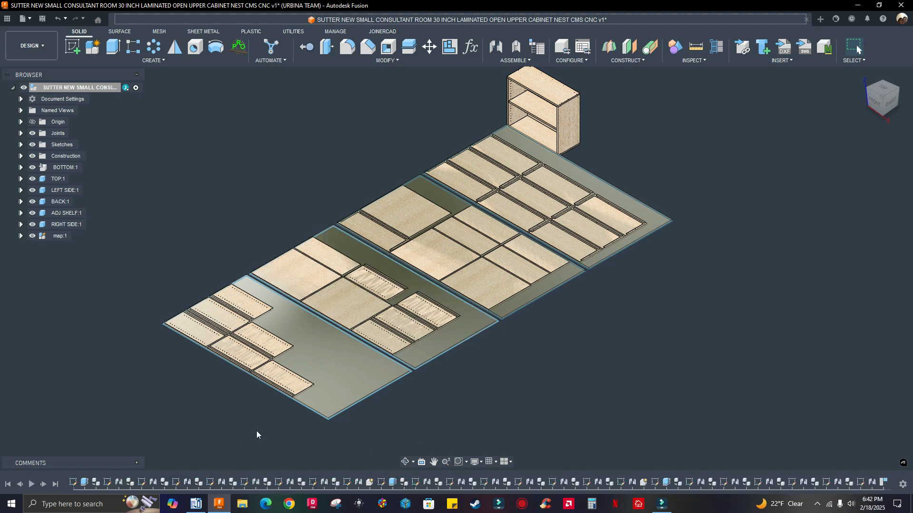
scroll(601, 207, up, 1)
drag(600, 206, 602, 208)
middle_drag(587, 147, 604, 206)
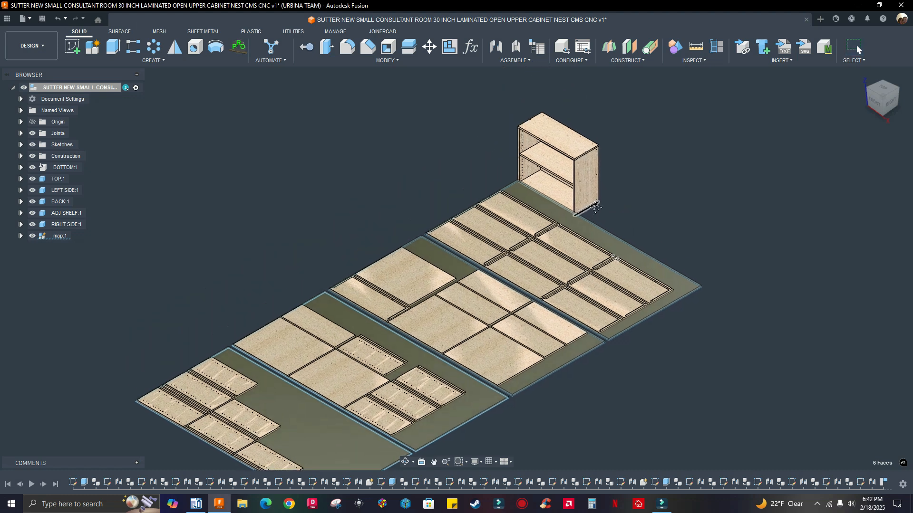
scroll(603, 201, down, 1)
middle_drag(362, 388, 360, 353)
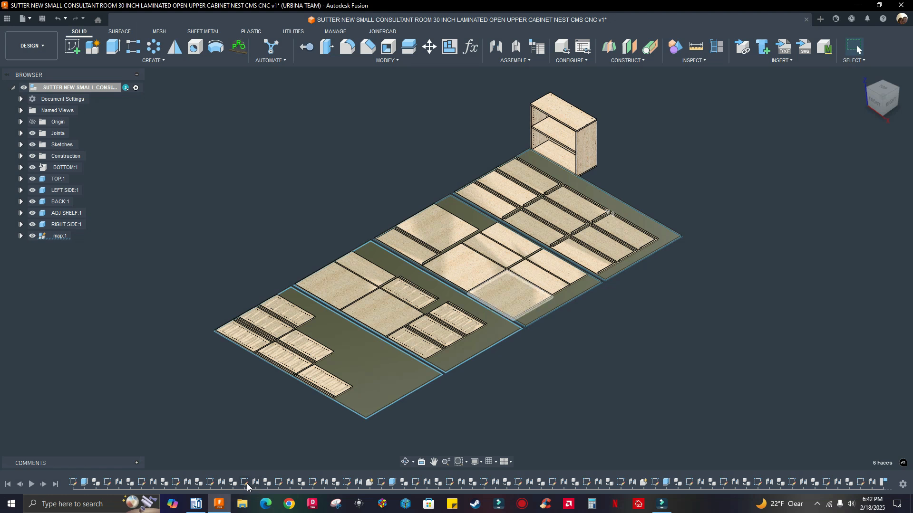
scroll(196, 478, up, 5)
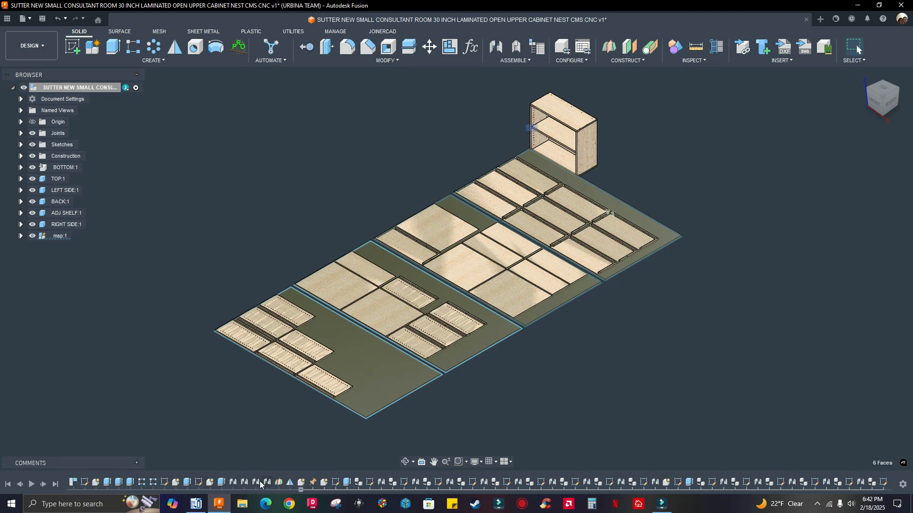
click(301, 490)
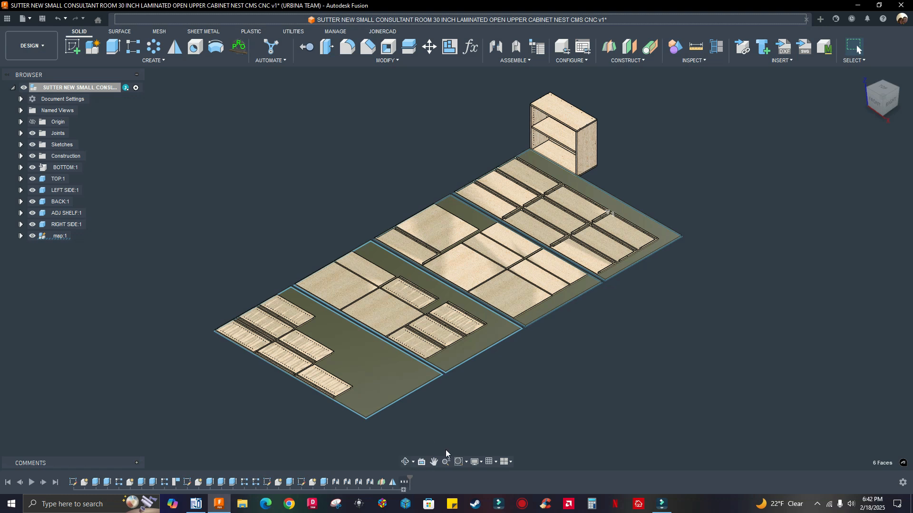
Step: Examine from the top view how the cabinet parts are arranged on each nested board
scroll(478, 254, up, 3)
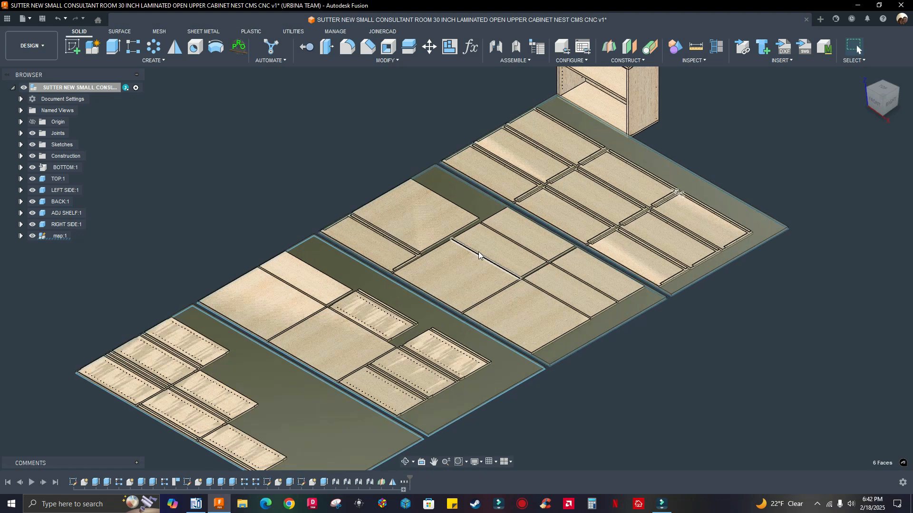
shift+middle_drag(467, 285, 538, 324)
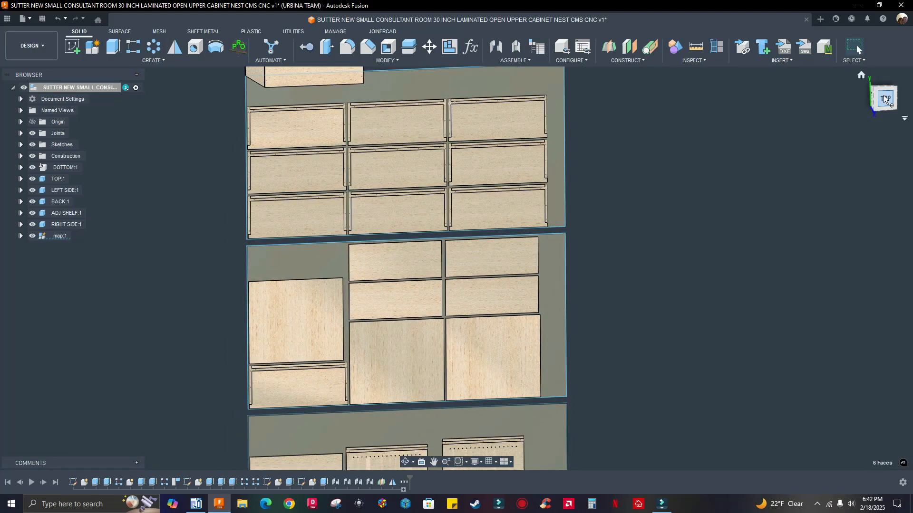
click(884, 97)
scroll(375, 279, down, 5)
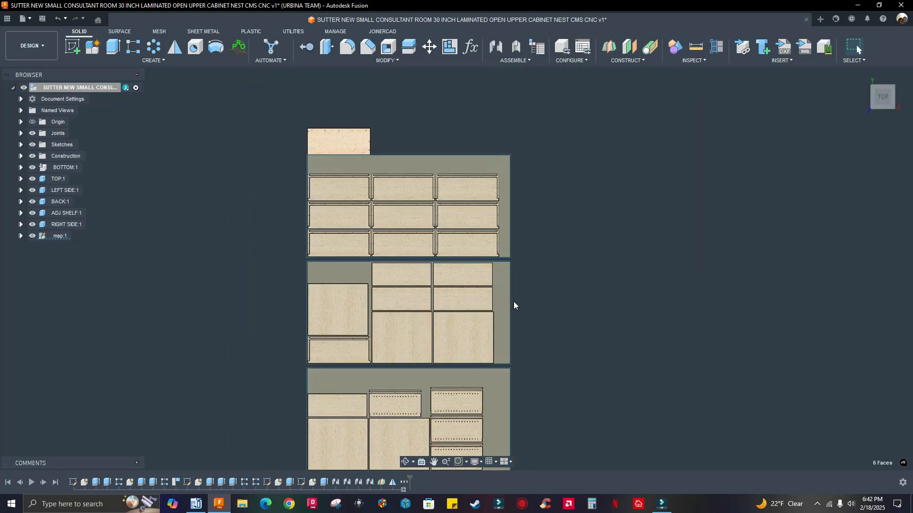
scroll(459, 260, up, 4)
middle_drag(614, 289, 603, 250)
scroll(579, 269, down, 5)
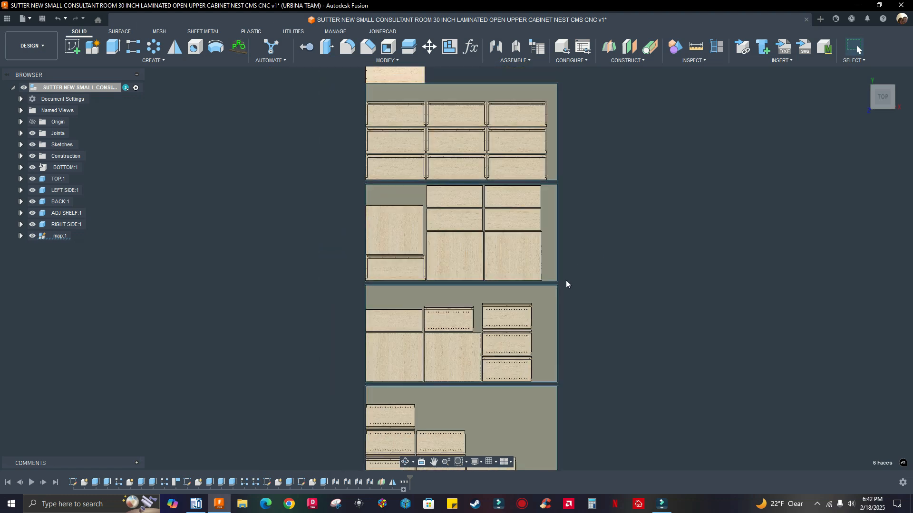
middle_drag(574, 292, 532, 205)
middle_drag(470, 247, 469, 332)
scroll(443, 195, up, 5)
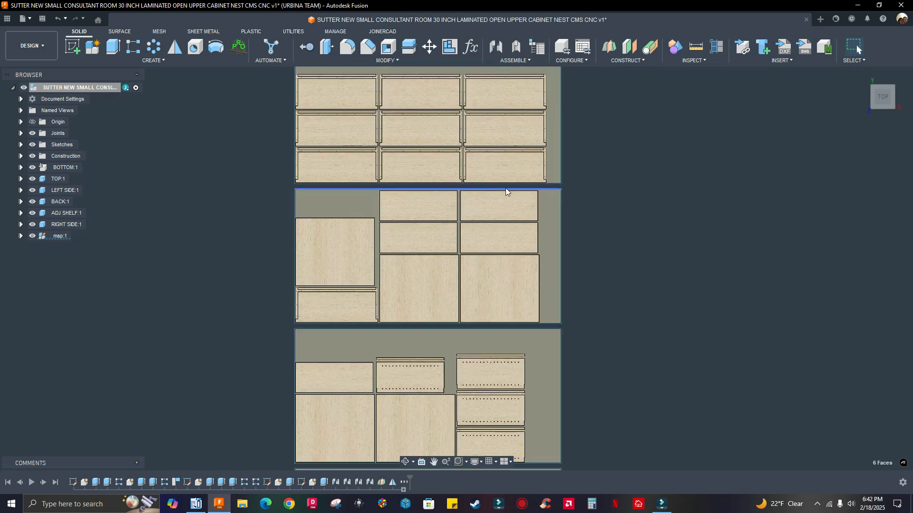
scroll(324, 270, up, 2)
scroll(256, 288, down, 4)
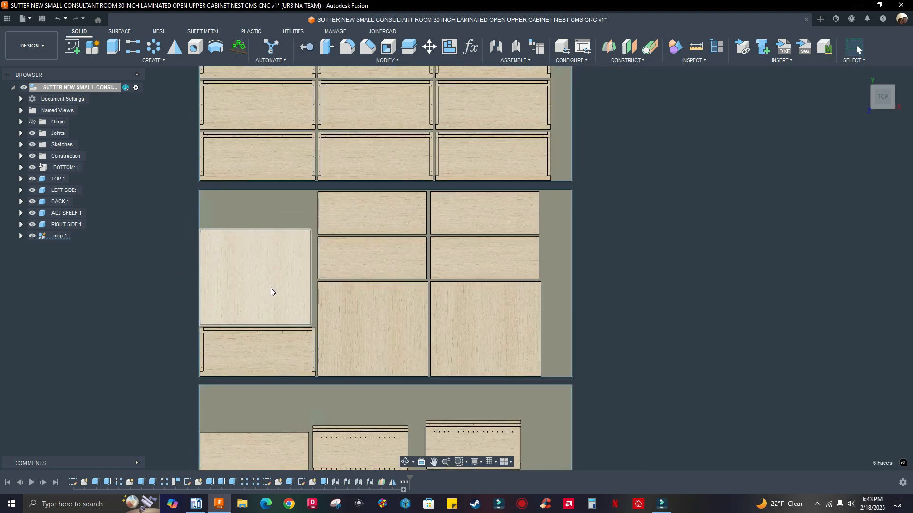
scroll(300, 297, up, 4)
scroll(263, 267, down, 5)
scroll(258, 276, up, 5)
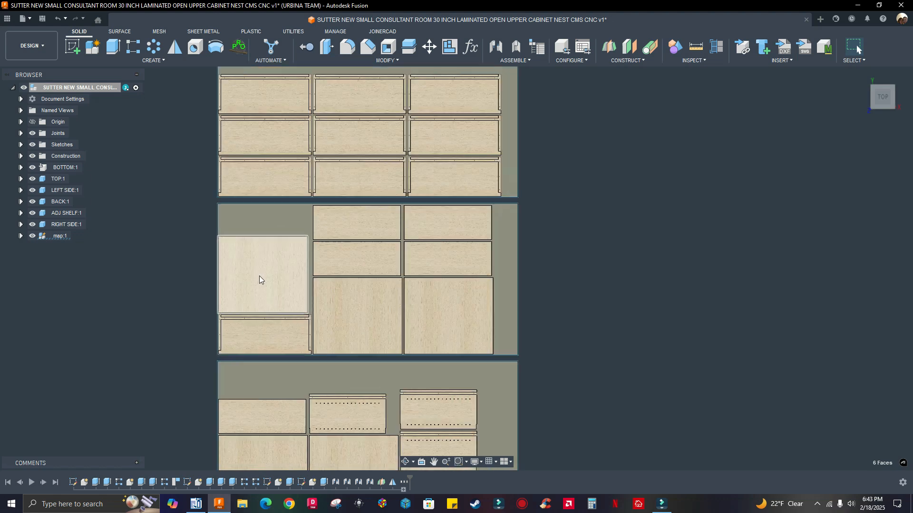
scroll(435, 300, down, 4)
scroll(353, 241, up, 1)
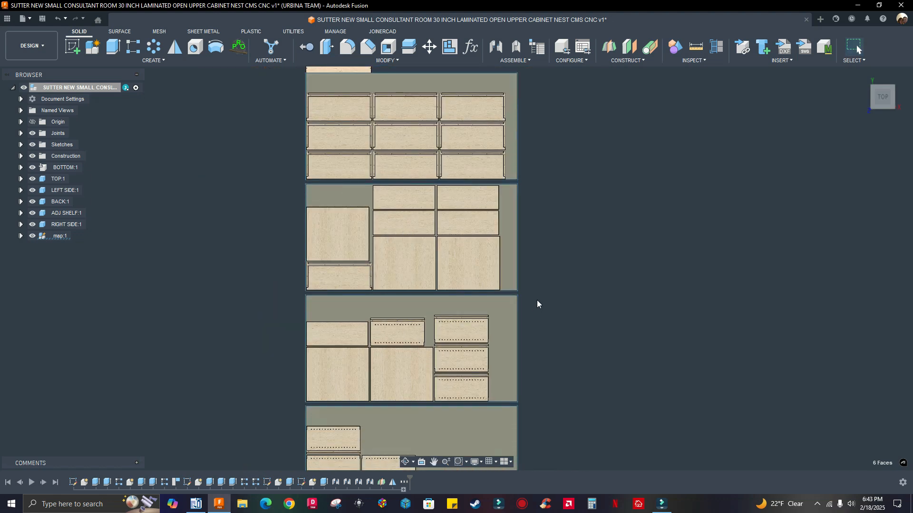
middle_drag(538, 304, 578, 334)
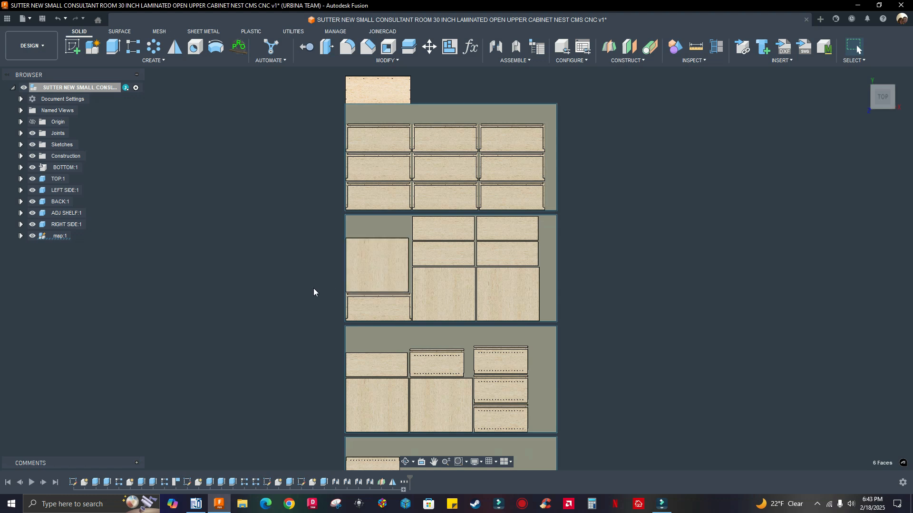
Step: Regenerate the MapBoards Pro nest of five cabinet copies with rotation enabled for the BACK part
shift+middle_drag(313, 292, 284, 257)
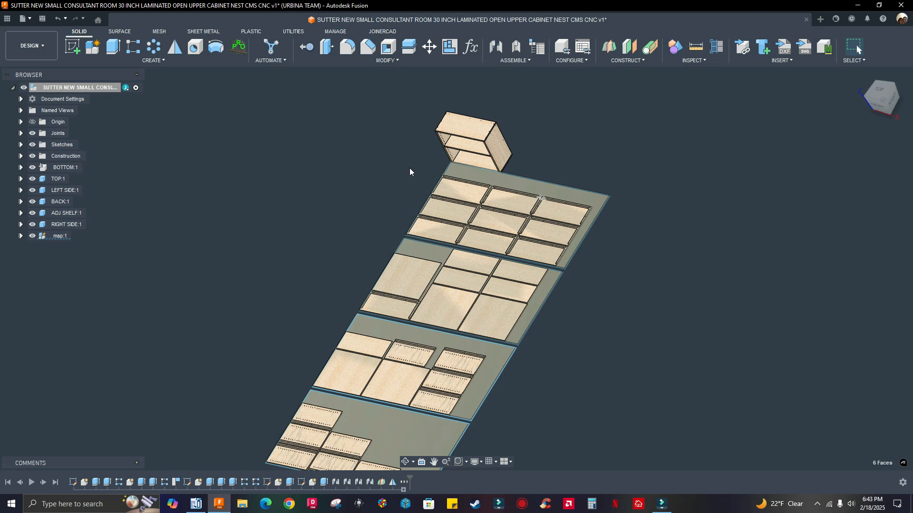
scroll(393, 197, up, 2)
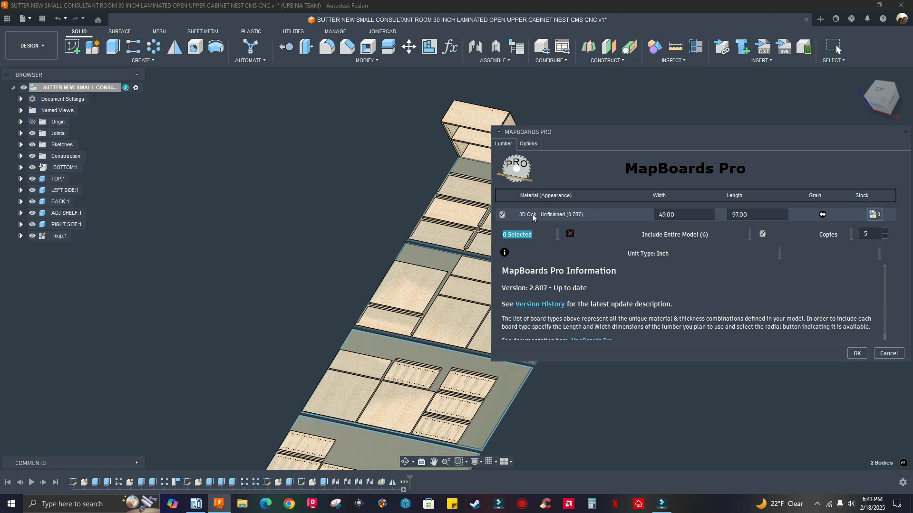
click(552, 215)
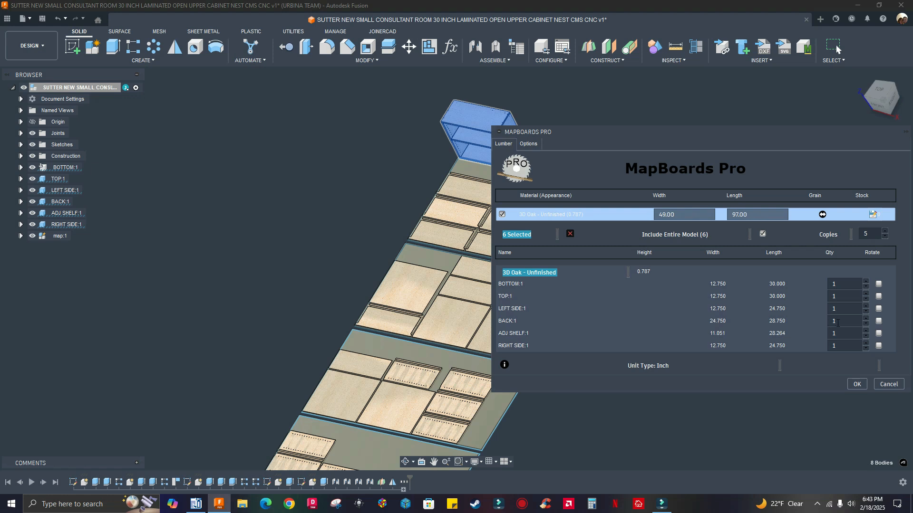
click(838, 323)
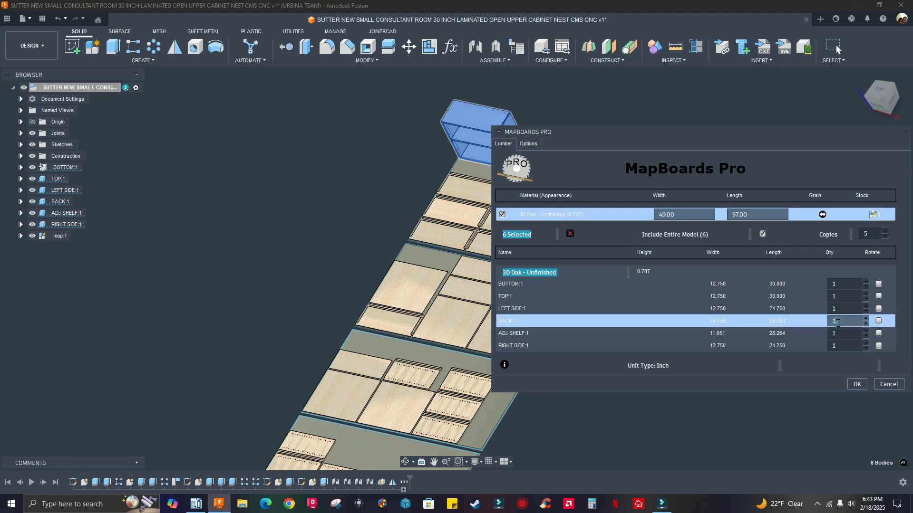
click(879, 322)
click(858, 385)
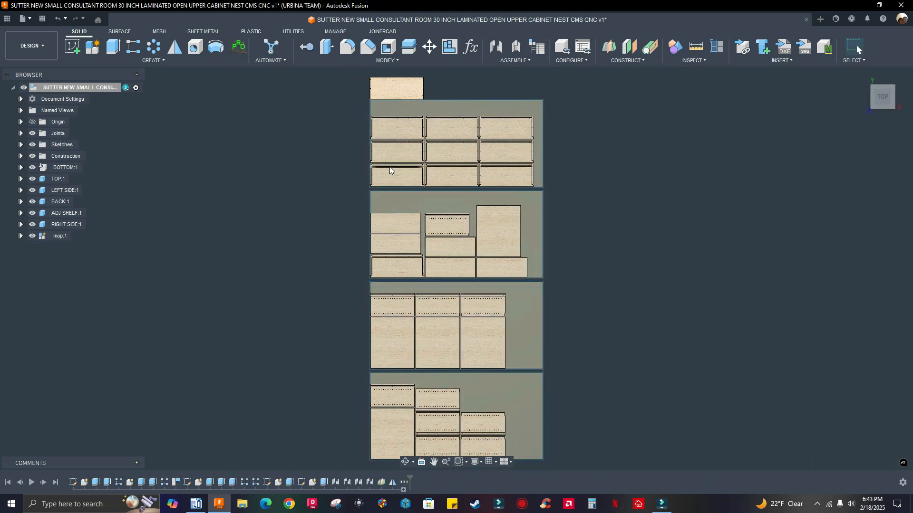
Step: Examine from above the grain direction and placement of the rotated back panels on the nested boards
scroll(425, 341, up, 3)
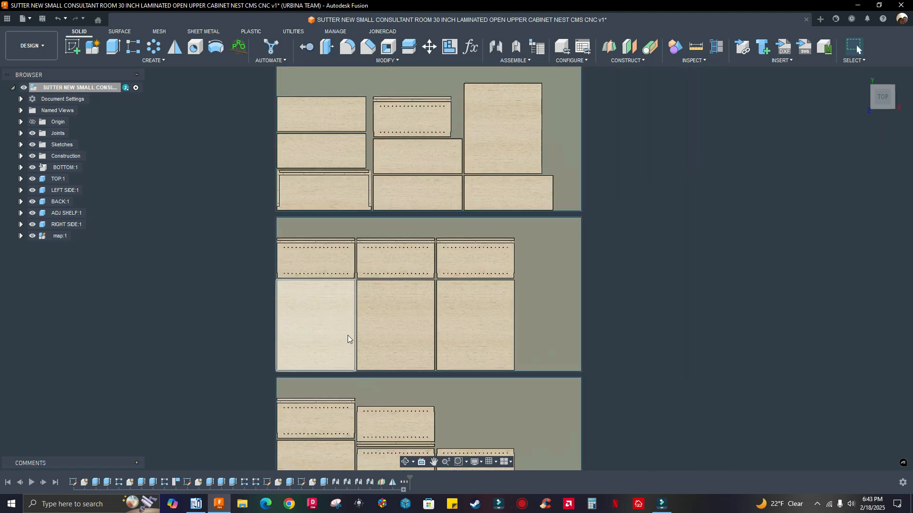
scroll(348, 338, up, 3)
middle_drag(383, 330, 387, 313)
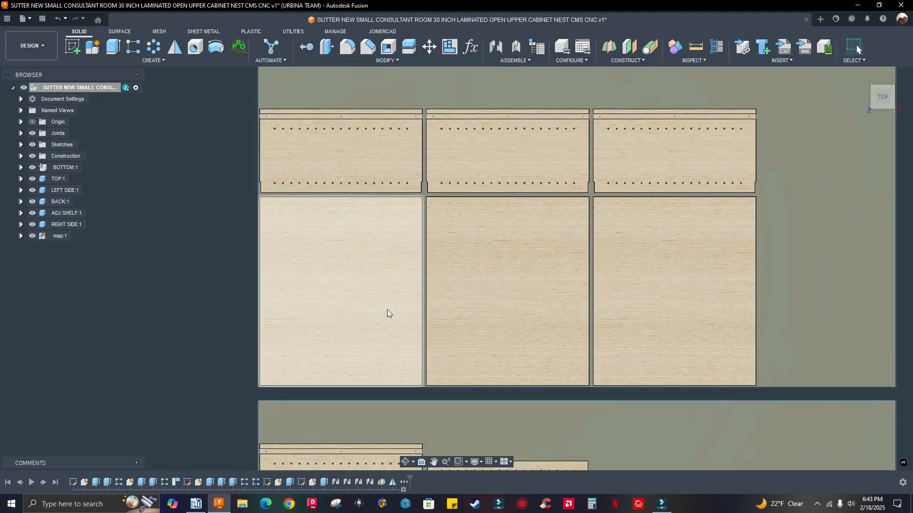
scroll(387, 312, down, 6)
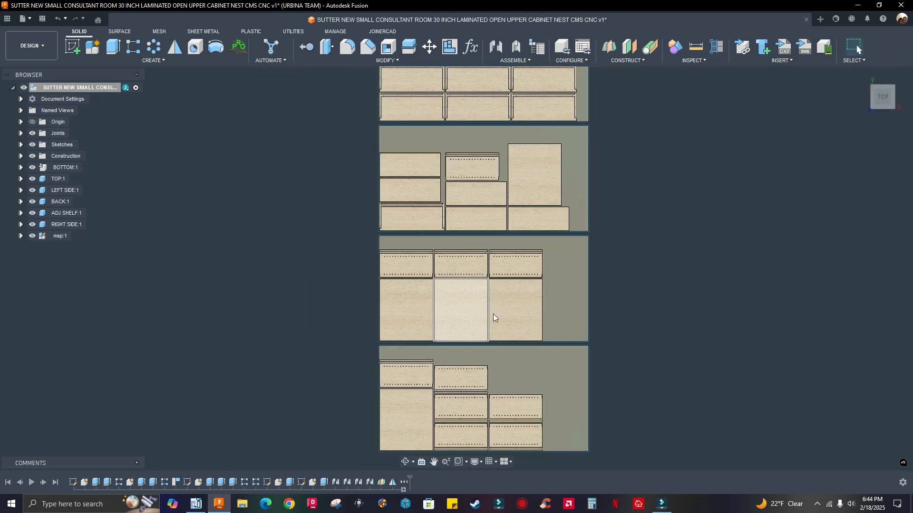
scroll(477, 314, up, 4)
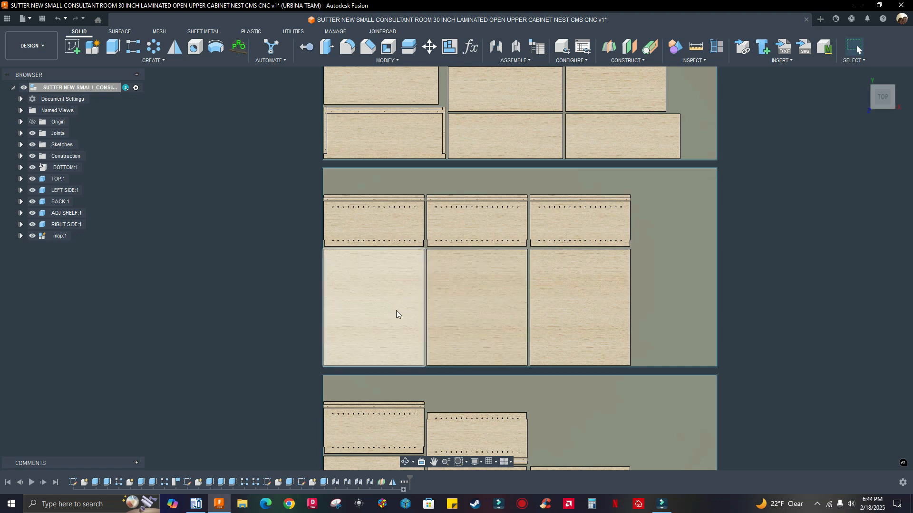
scroll(434, 315, down, 1)
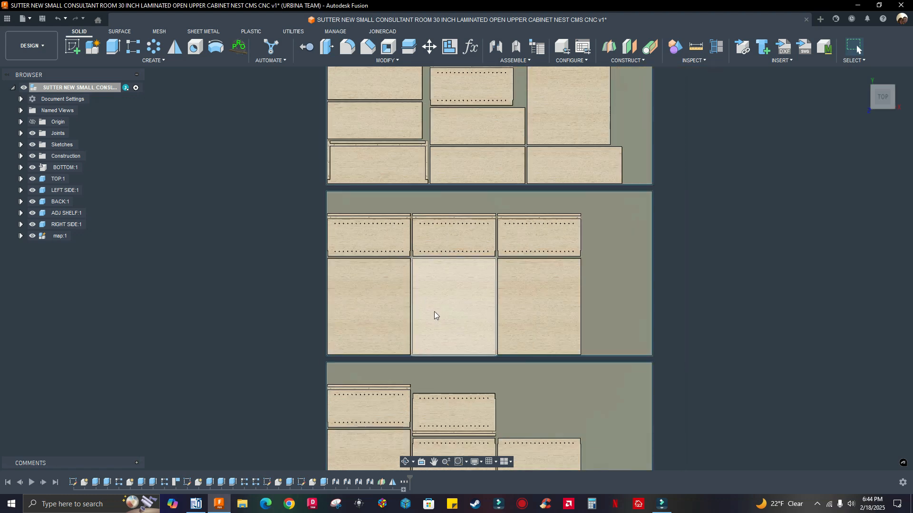
scroll(435, 312, down, 4)
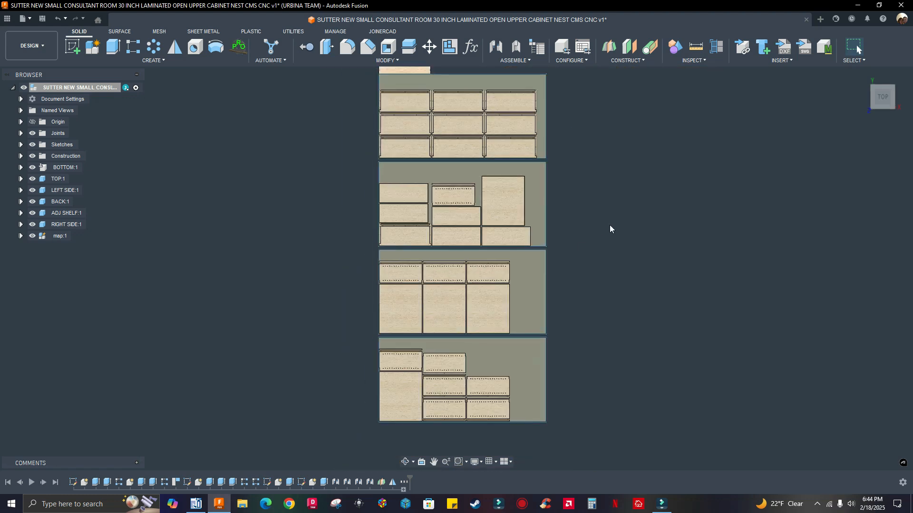
middle_drag(610, 226, 615, 309)
middle_drag(661, 195, 684, 150)
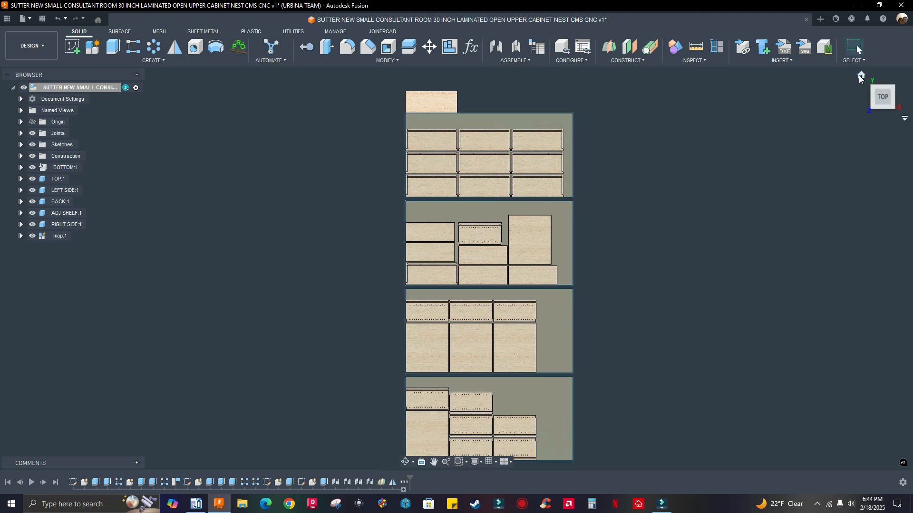
Step: Isolate the map component in the home view to hide the assembled cabinet parts
click(861, 76)
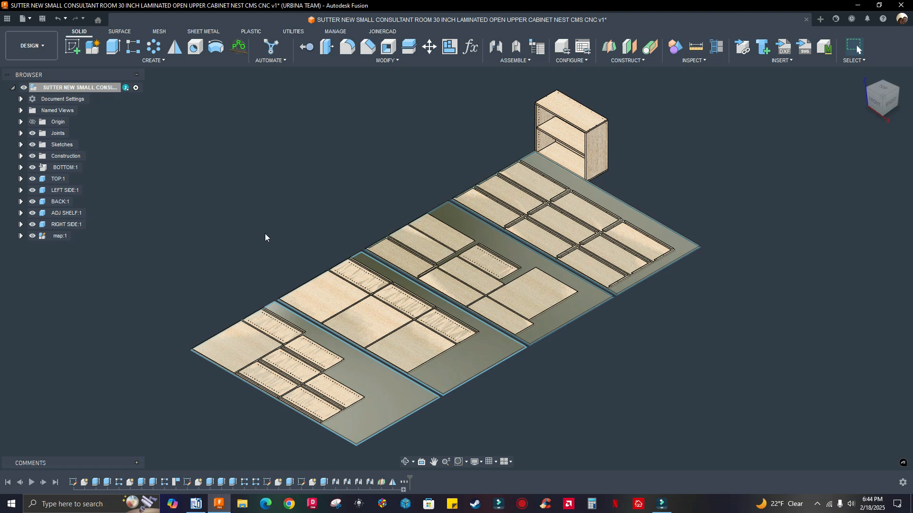
scroll(561, 161, up, 3)
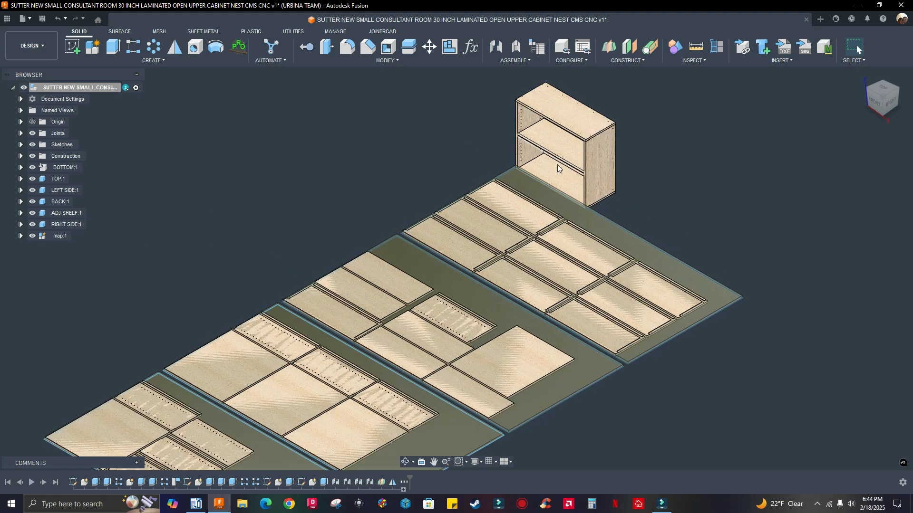
scroll(551, 196, up, 2)
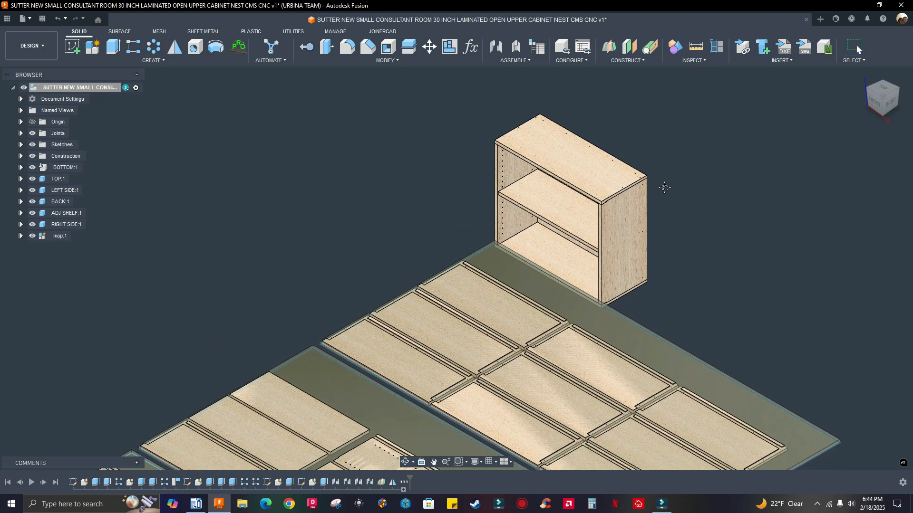
scroll(645, 229, up, 2)
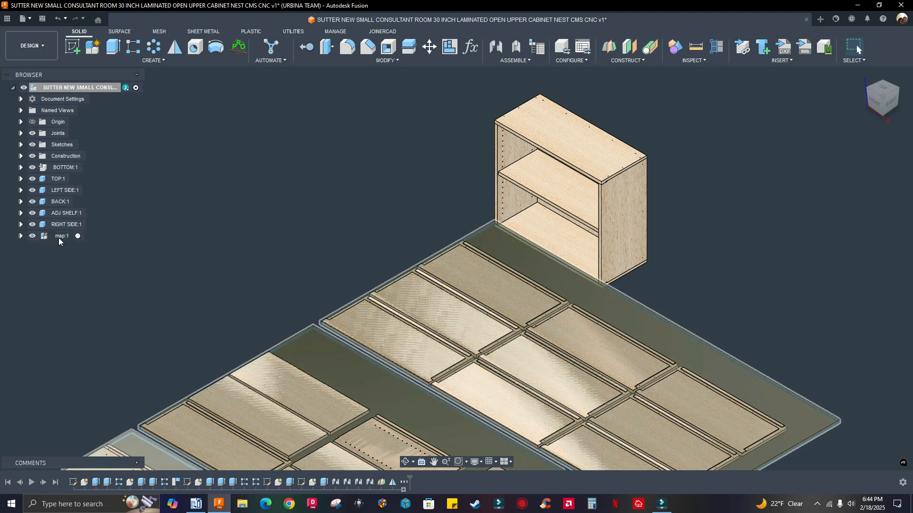
right_click(59, 238)
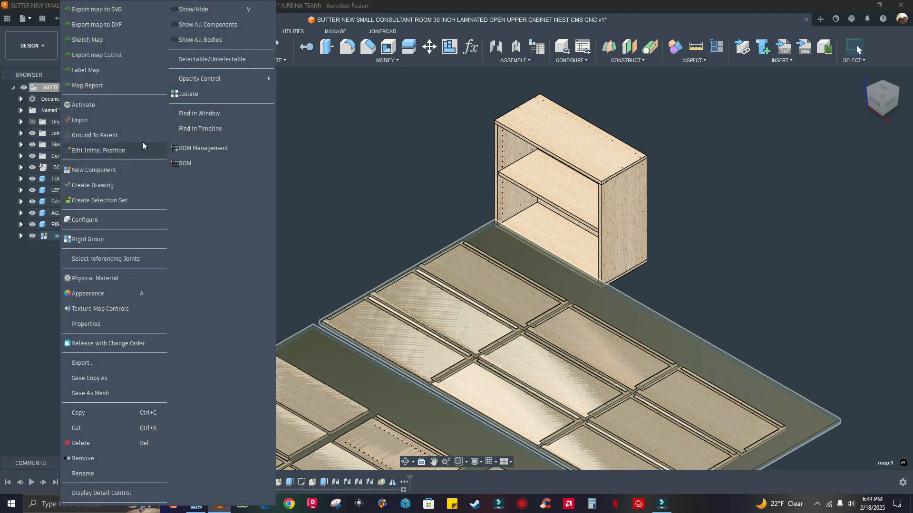
click(188, 95)
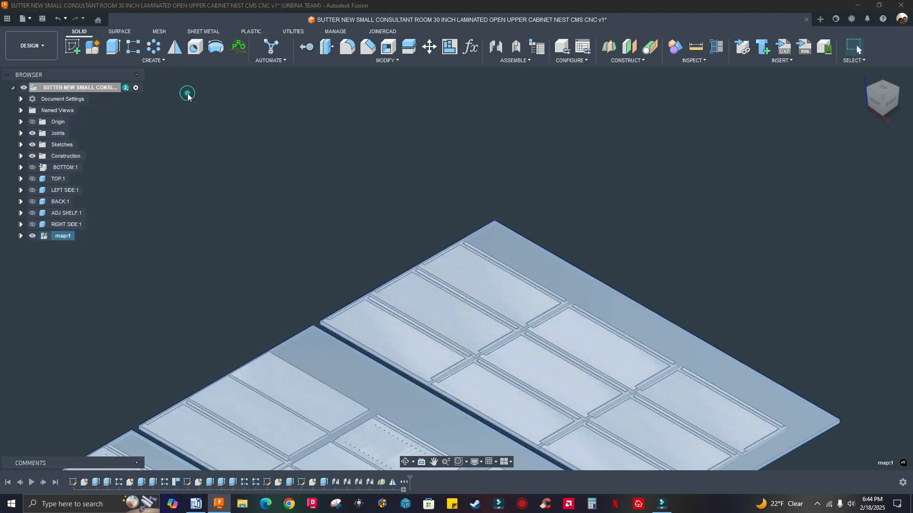
click(271, 142)
scroll(271, 142, down, 5)
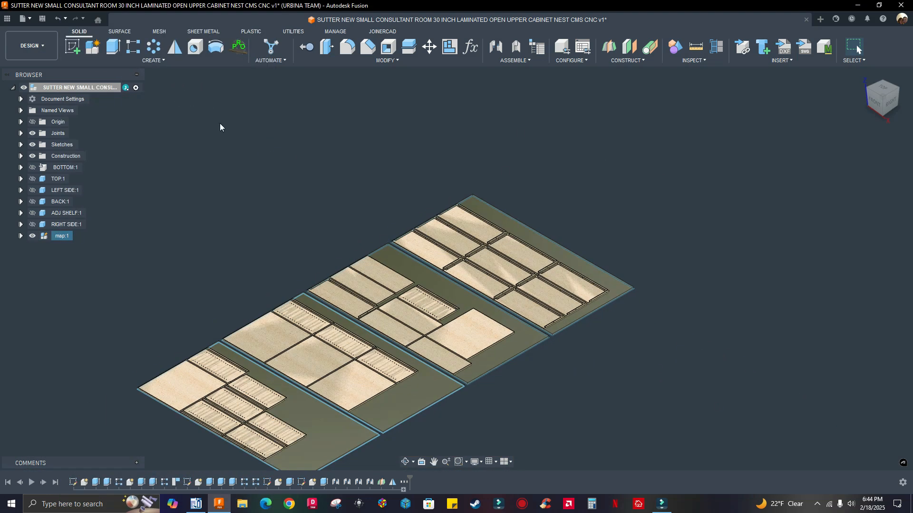
middle_drag(464, 171, 542, 150)
Step: Switch to the Manufacture workspace and start a new milling setup
click(31, 46)
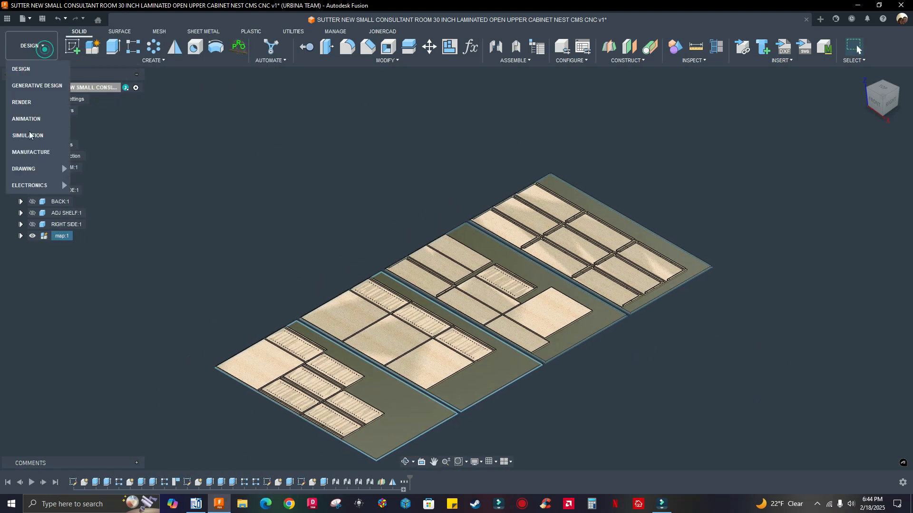
click(29, 154)
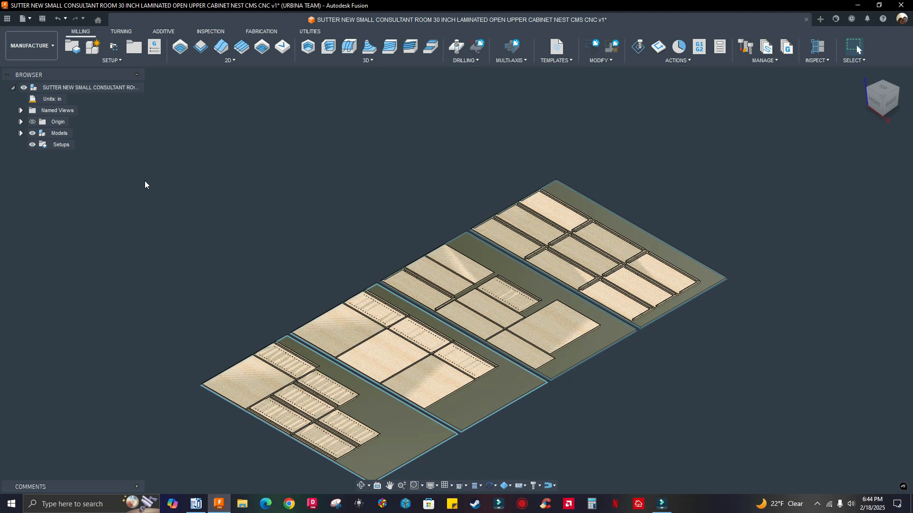
click(71, 47)
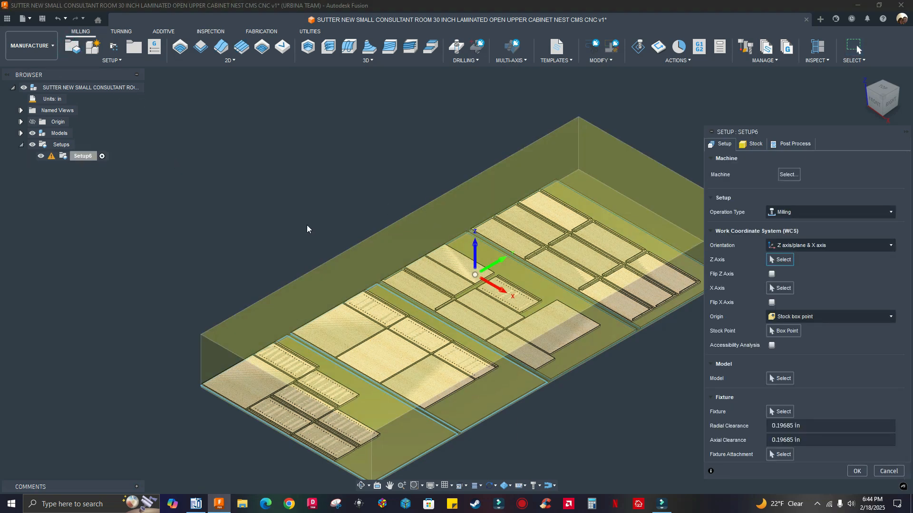
Step: Examine the new setup's stock box and coordinate system around the nested boards
scroll(536, 285, up, 5)
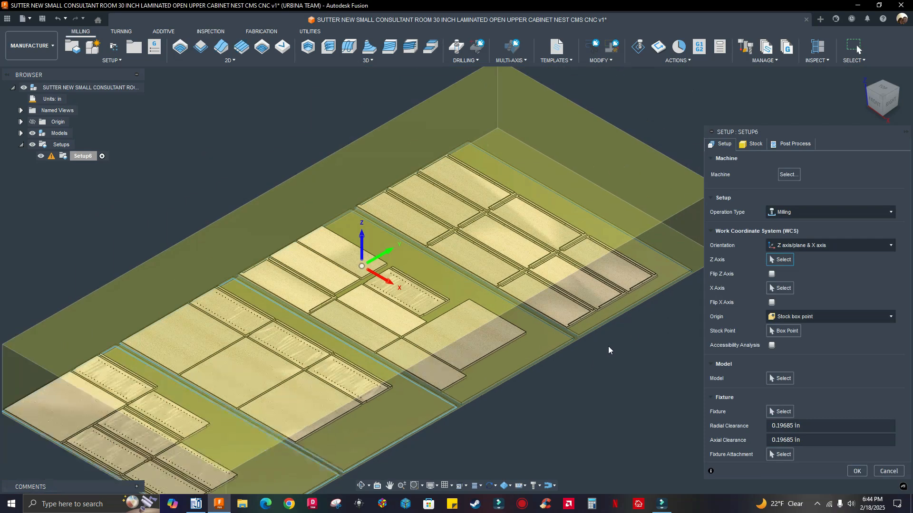
scroll(608, 310, down, 2)
scroll(570, 165, up, 5)
middle_drag(618, 155, 552, 178)
scroll(552, 179, down, 2)
scroll(517, 182, up, 2)
scroll(583, 182, down, 4)
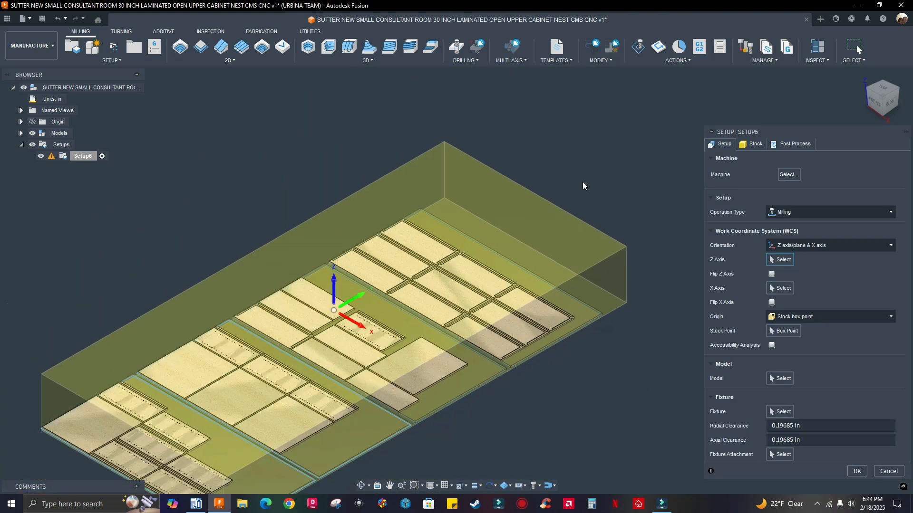
scroll(409, 164, down, 2)
scroll(375, 186, up, 2)
scroll(502, 175, down, 3)
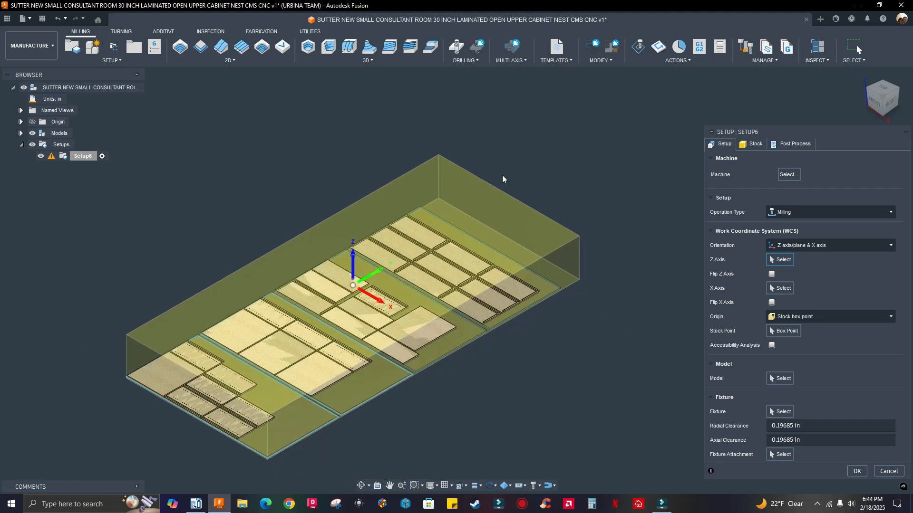
scroll(402, 224, up, 3)
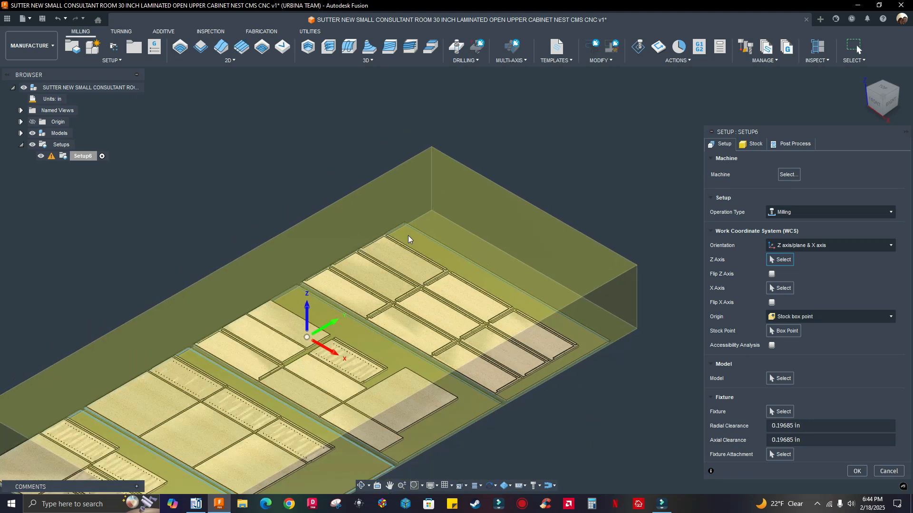
scroll(412, 242, down, 1)
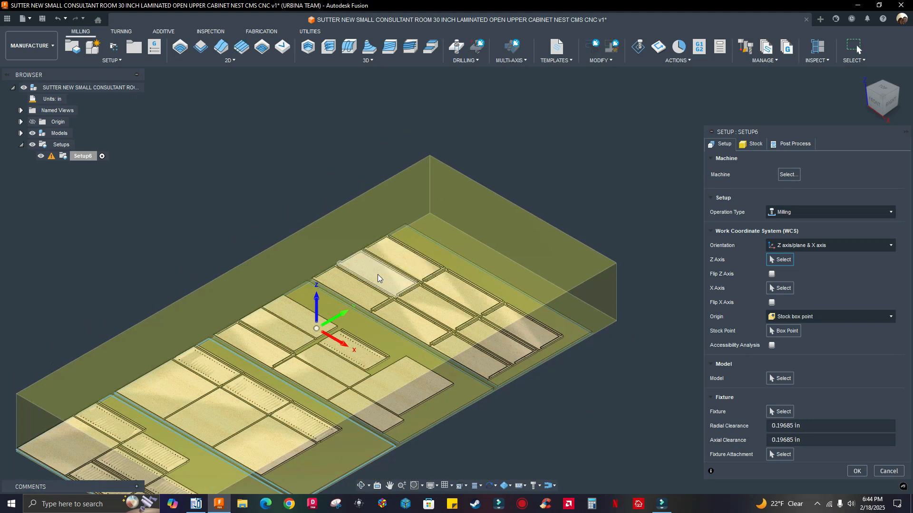
scroll(370, 281, down, 1)
middle_drag(370, 281, 390, 244)
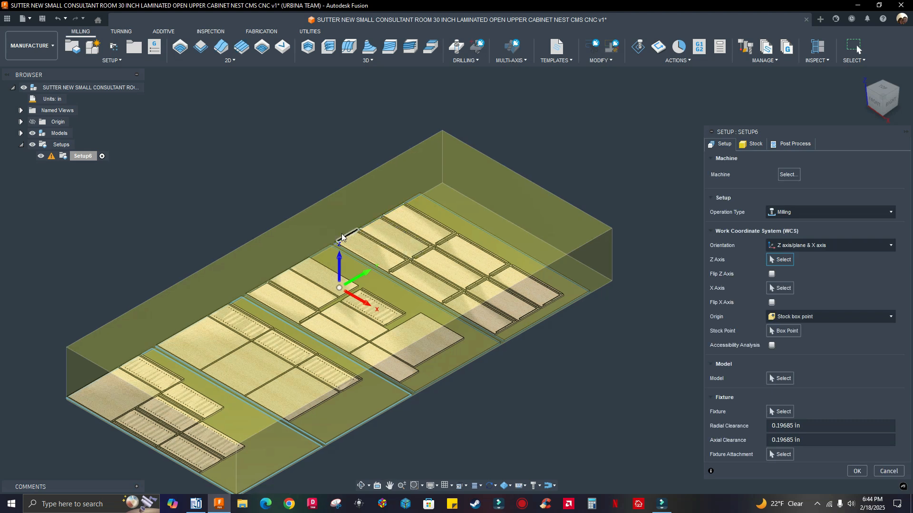
click(85, 159)
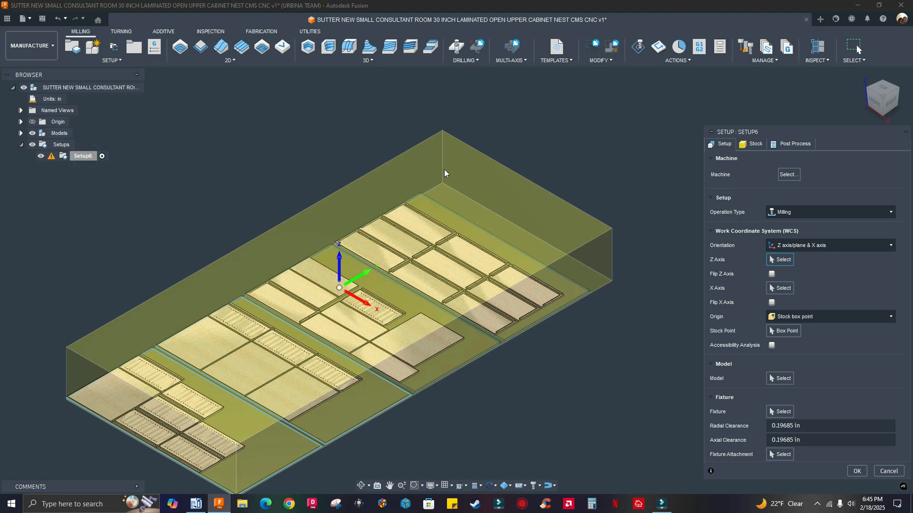
click(80, 157)
scroll(254, 157, down, 2)
scroll(612, 194, down, 1)
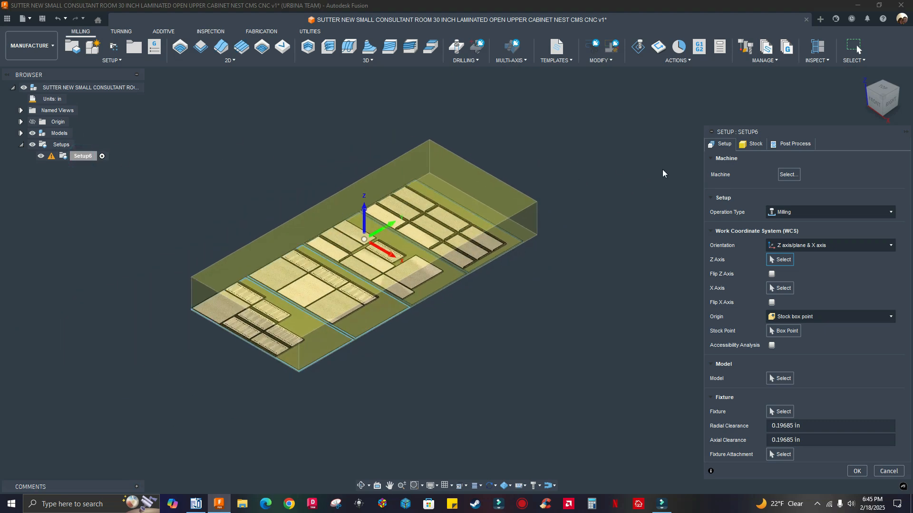
Step: Choose Board 1 within the map component as the setup's model
click(780, 380)
click(21, 134)
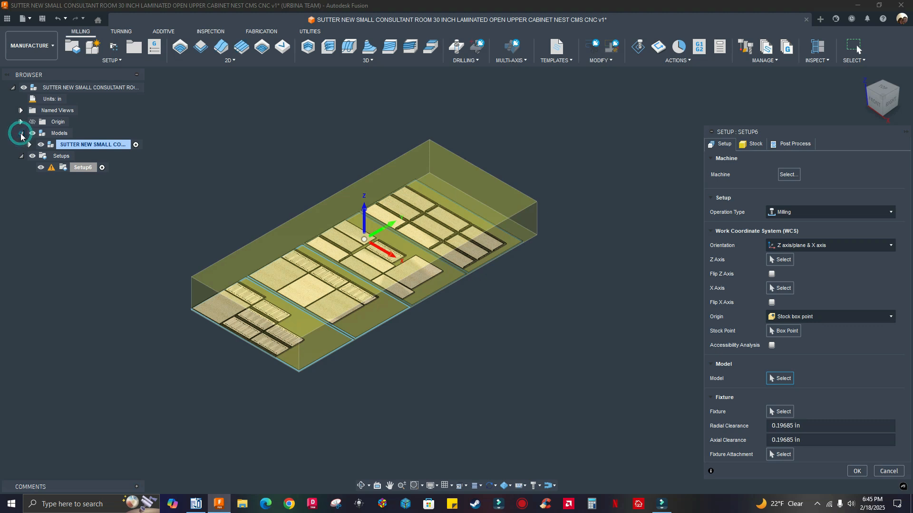
click(29, 145)
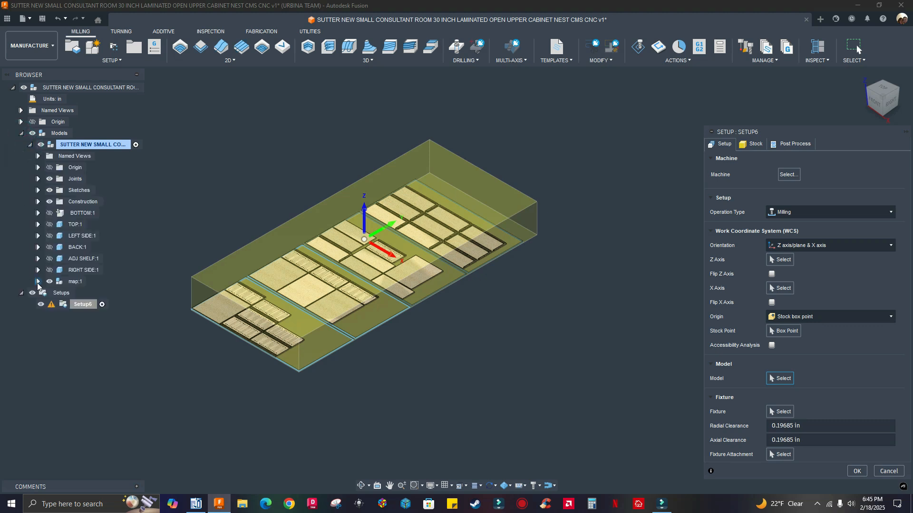
click(38, 282)
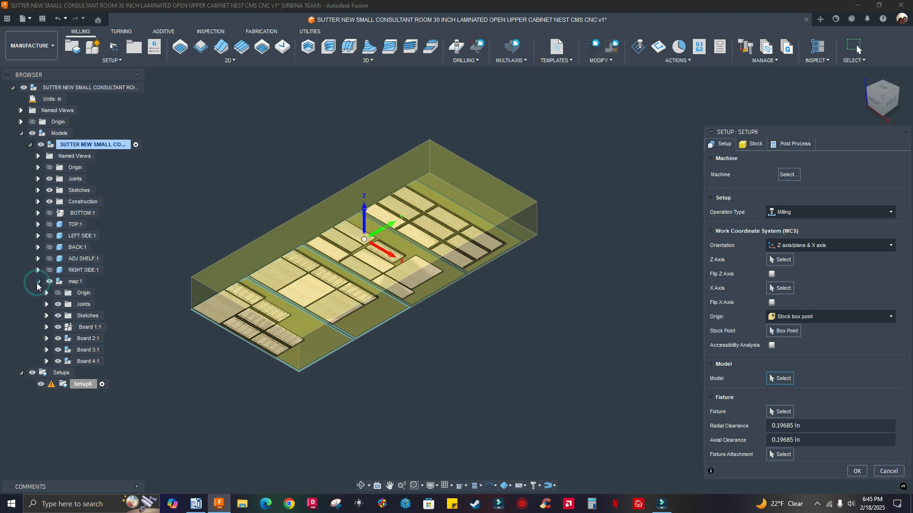
click(90, 327)
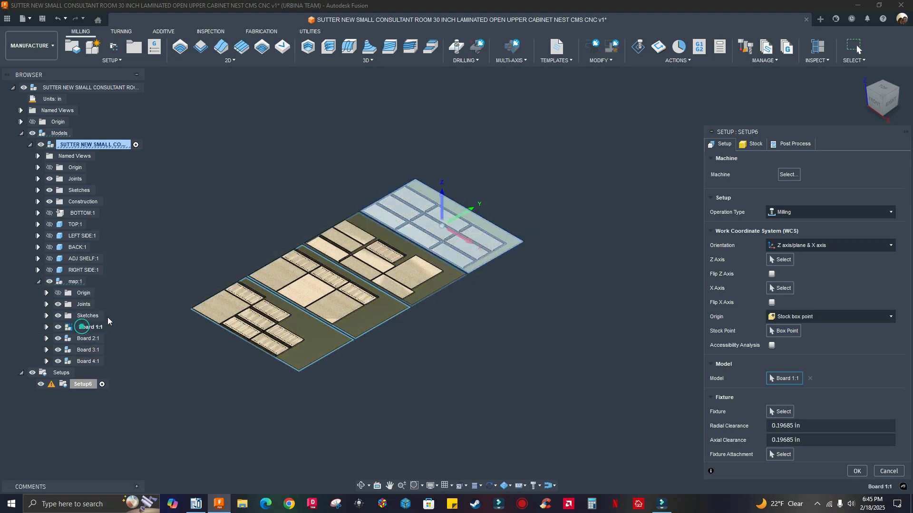
scroll(501, 189, up, 5)
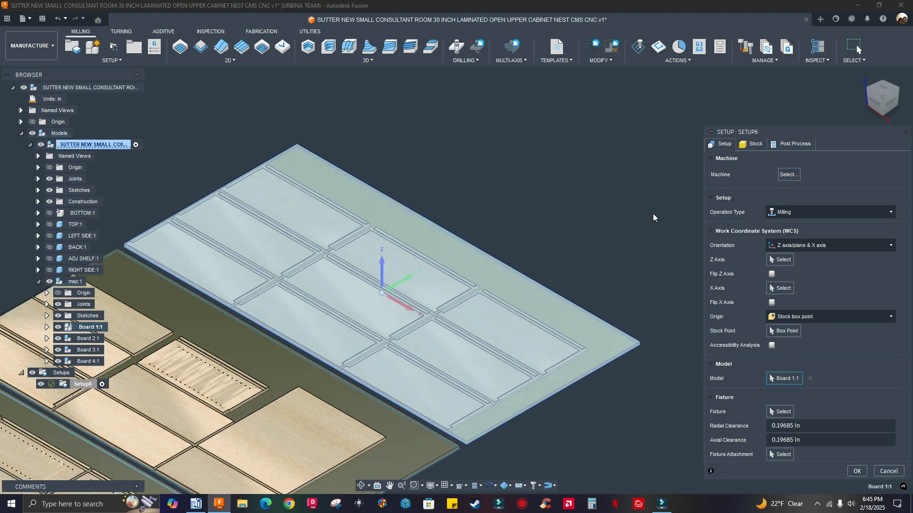
Step: Orient the setup's coordinate system with Z from a Board 1 part's top face and X along the sheet's long edge facing Board 2
click(780, 260)
scroll(349, 197, up, 5)
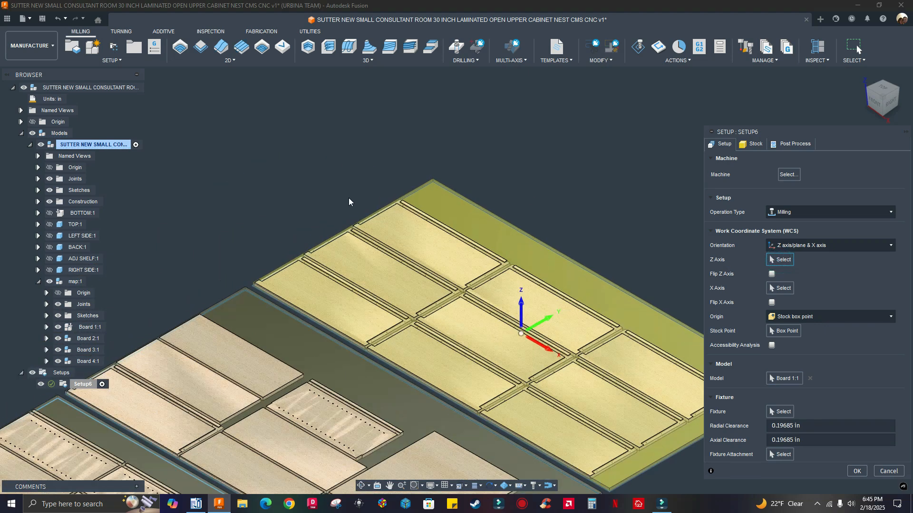
click(360, 264)
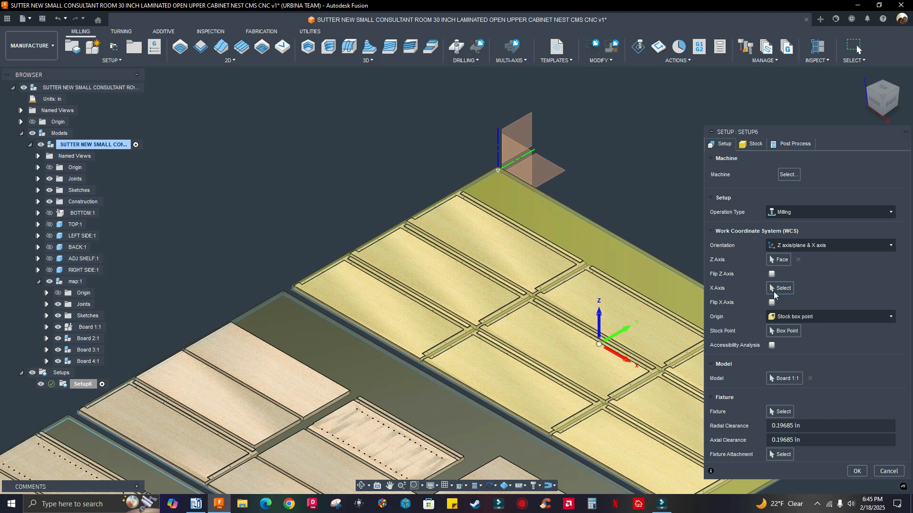
scroll(343, 318, up, 5)
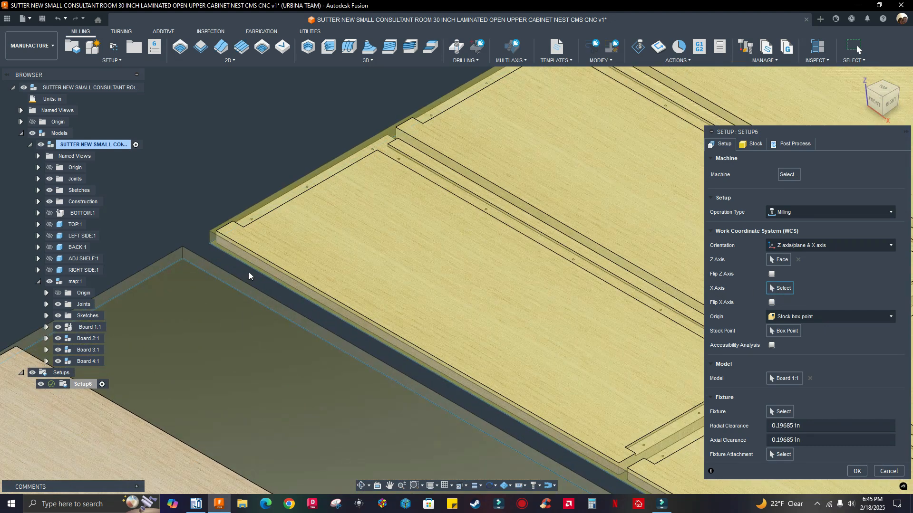
click(255, 273)
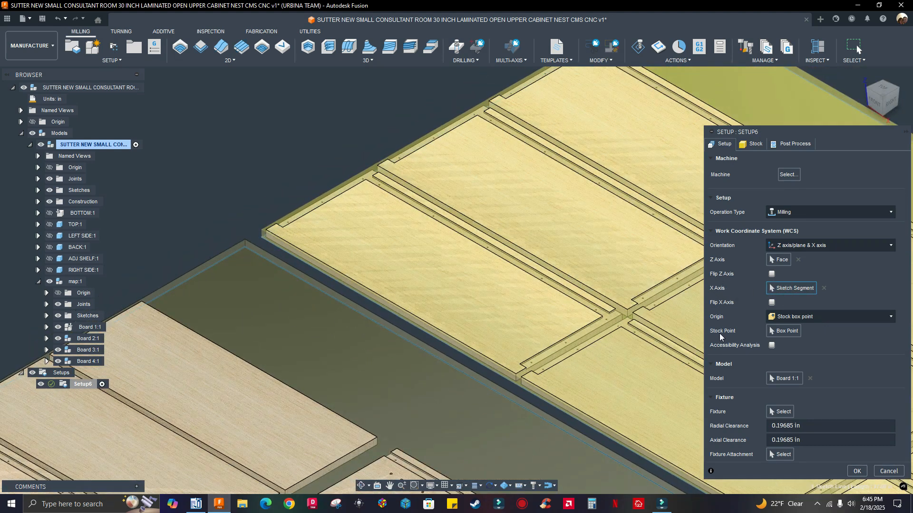
Step: Place the setup origin at the stock box's bottom corner nearest Board 2 and flip the X axis to point along the sheet
click(778, 332)
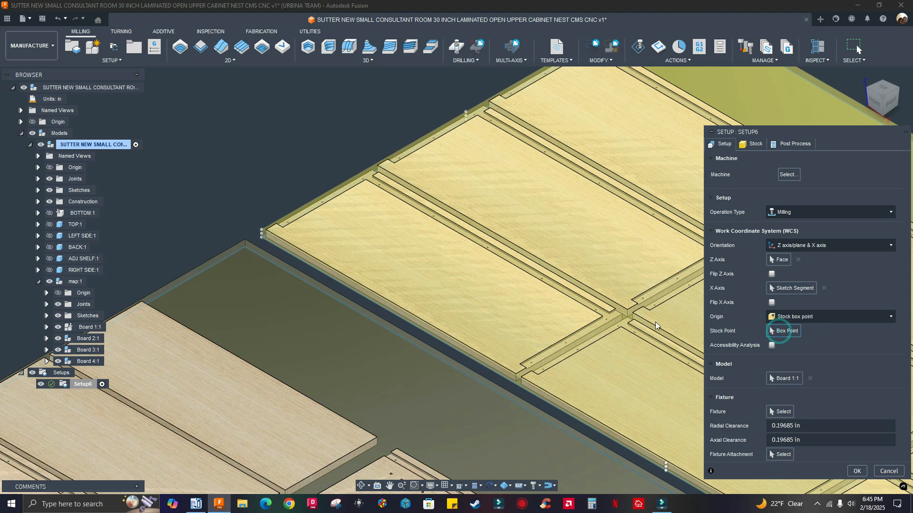
scroll(224, 225, up, 5)
click(280, 251)
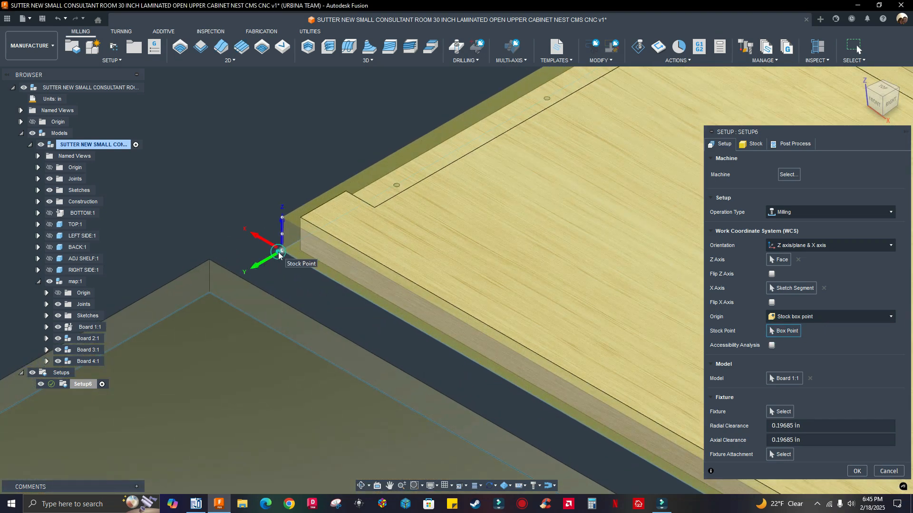
click(253, 238)
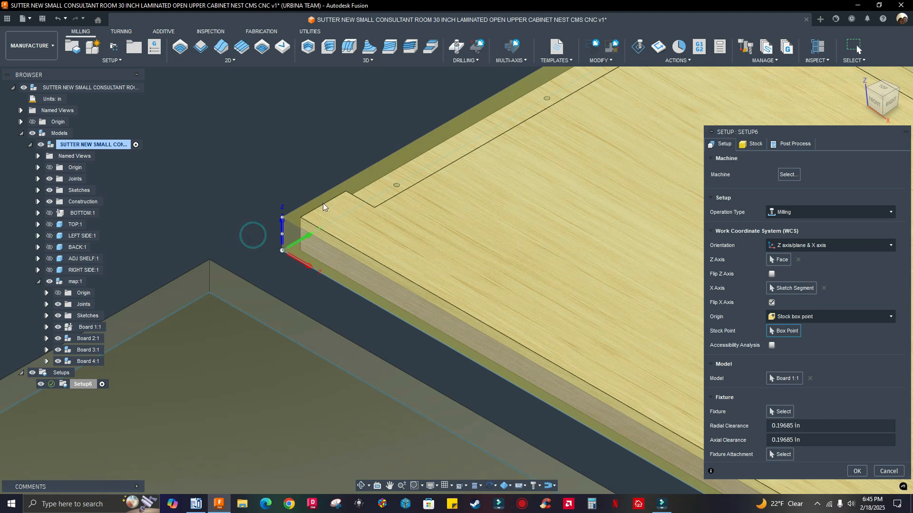
Step: Name the setup's program nest1, add the comment "sheet number 1" and accept the setup
click(752, 144)
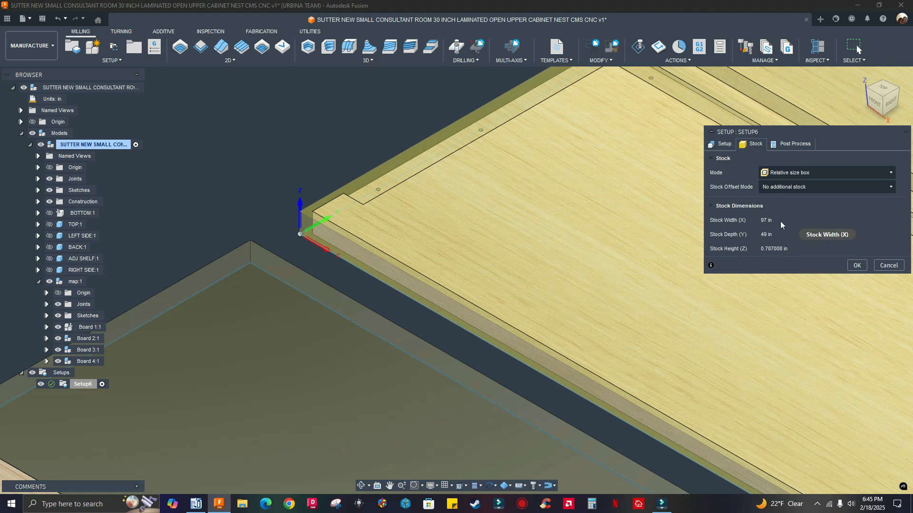
click(788, 146)
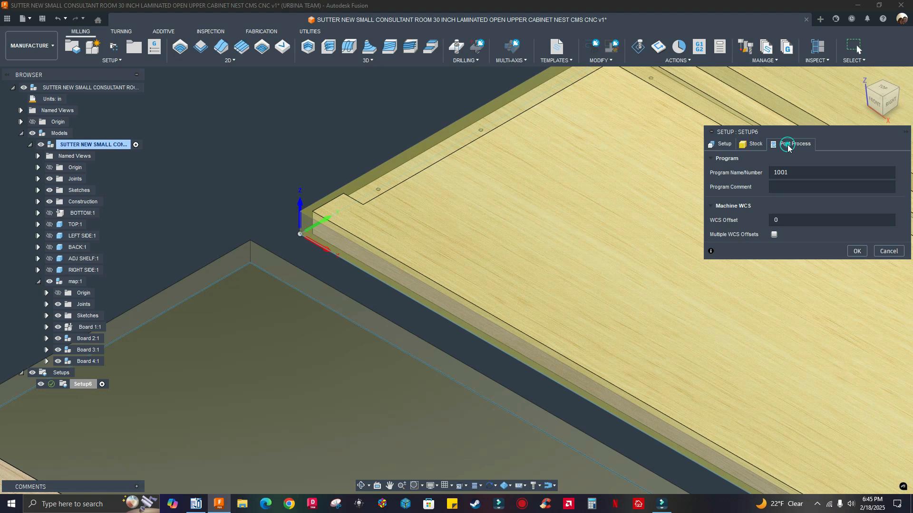
click(794, 172)
text(nest1)
click(779, 186)
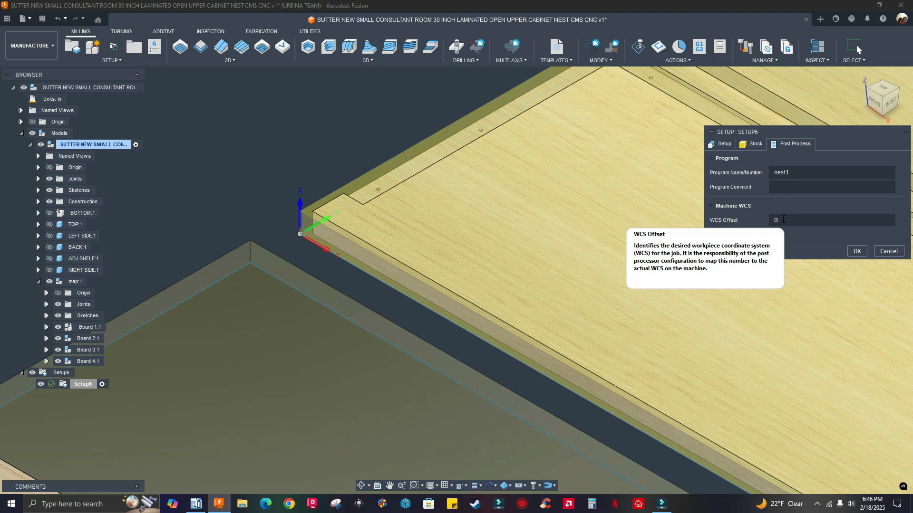
text(sheet number 1)
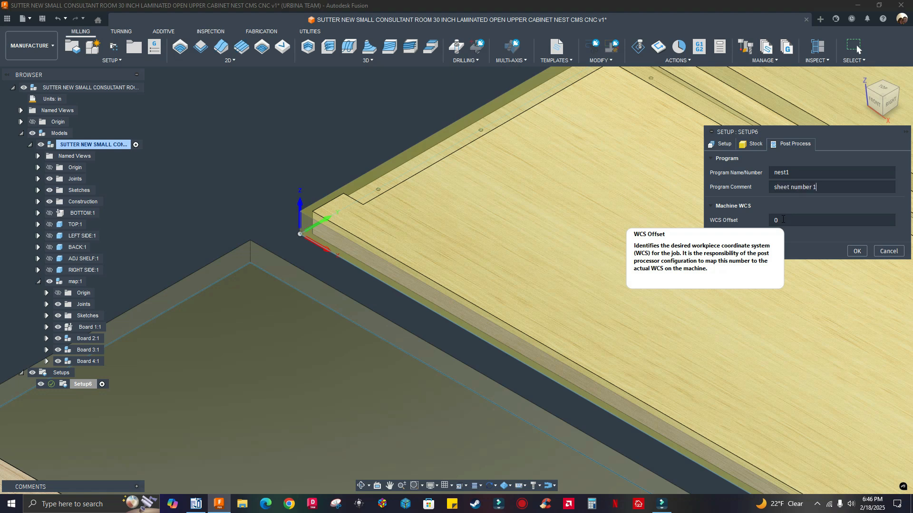
click(856, 252)
Step: Rename the new milling setup as Setup1
scroll(559, 233, down, 5)
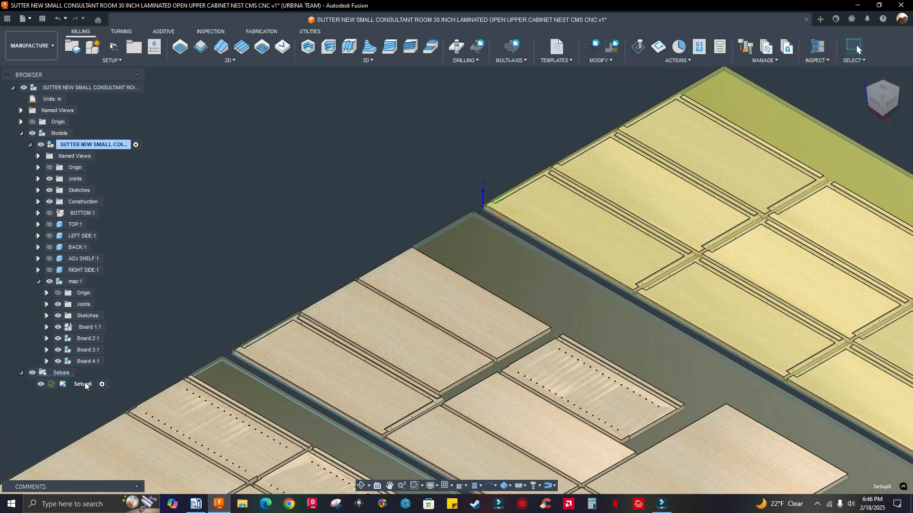
double_click(84, 385)
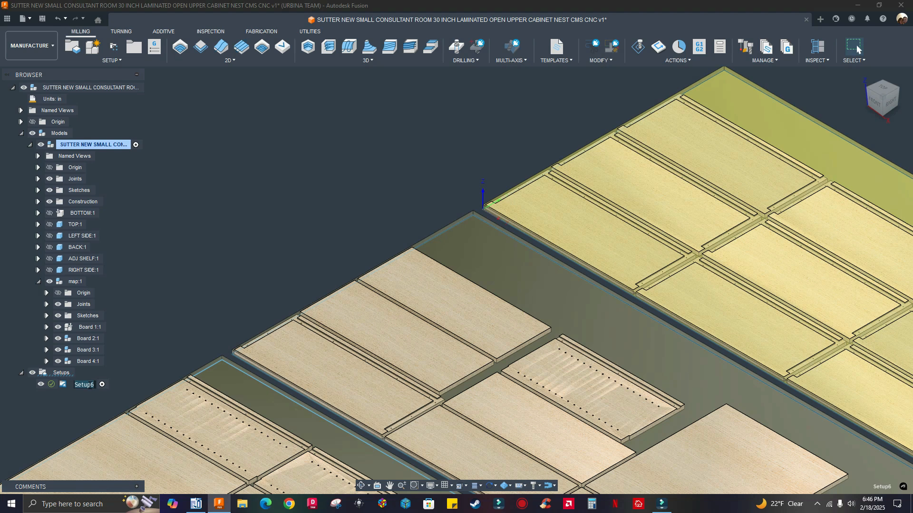
key(BackSpace)
key(Return)
double_click(89, 385)
click(91, 385)
text(1)
key(Return)
Step: Add the 3MM V POINT drilling template to Setup1
scroll(261, 264, down, 3)
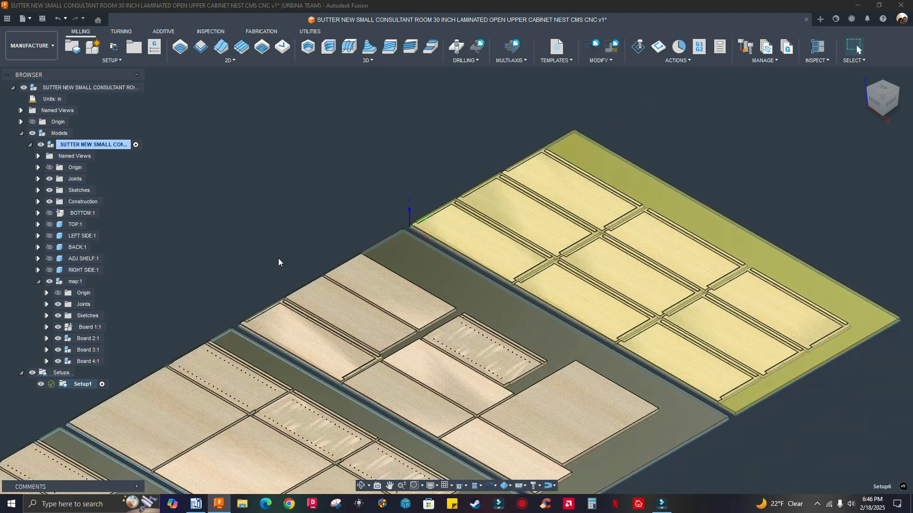
scroll(279, 258, down, 2)
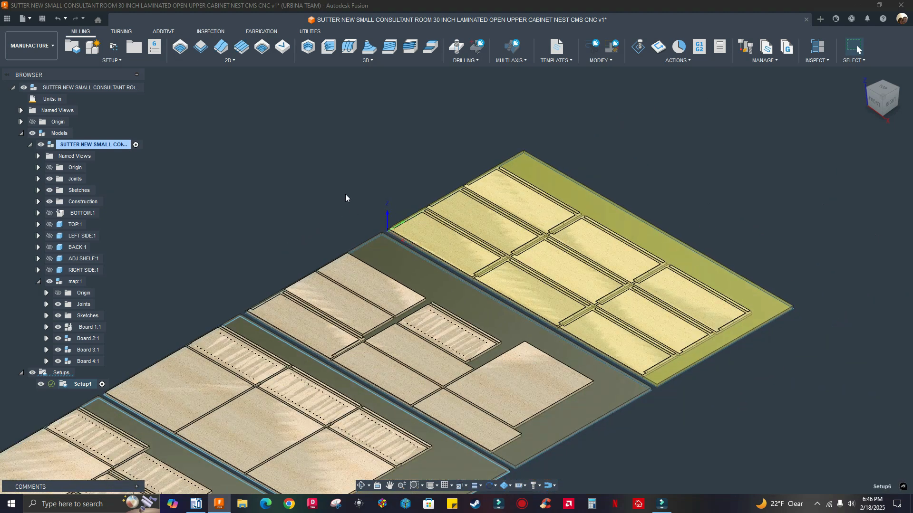
middle_drag(513, 116, 519, 150)
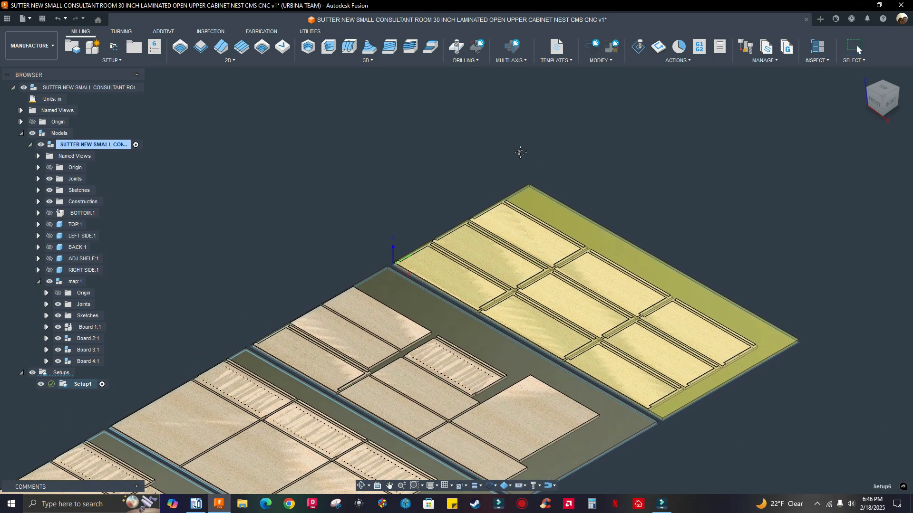
click(570, 61)
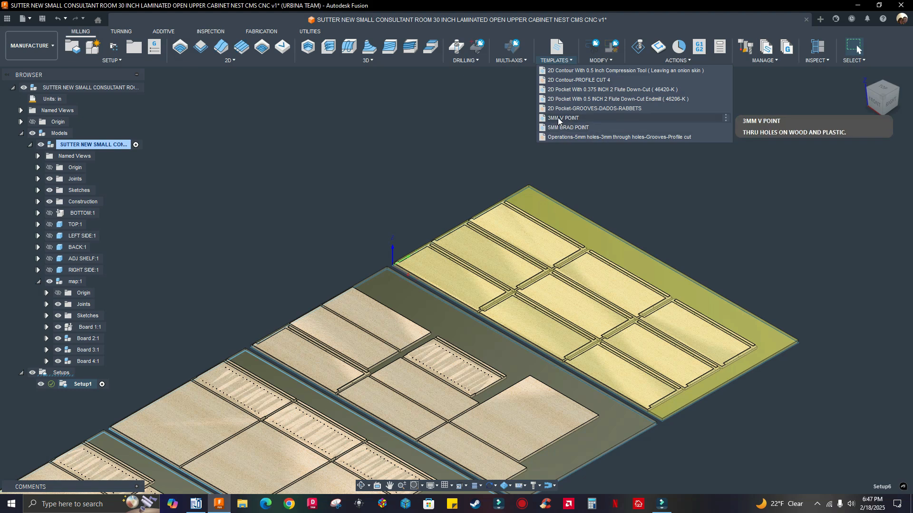
scroll(548, 237, up, 10)
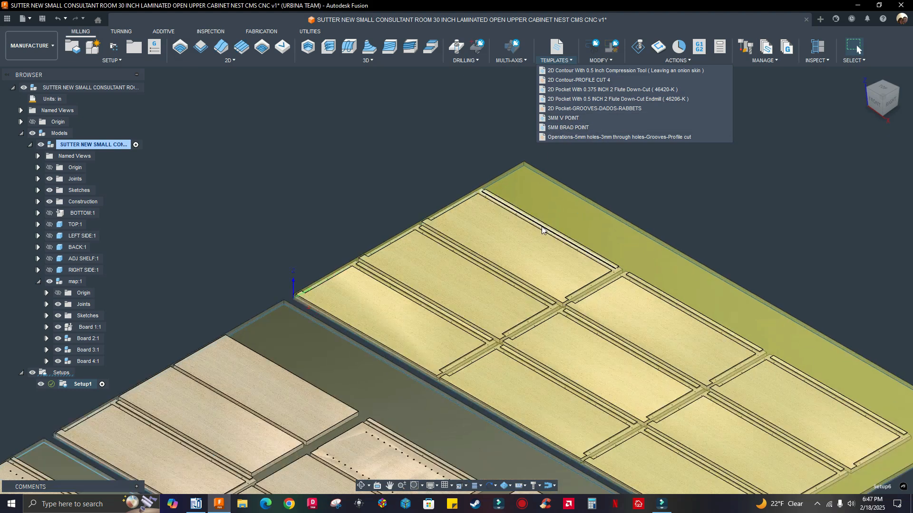
scroll(549, 233, down, 8)
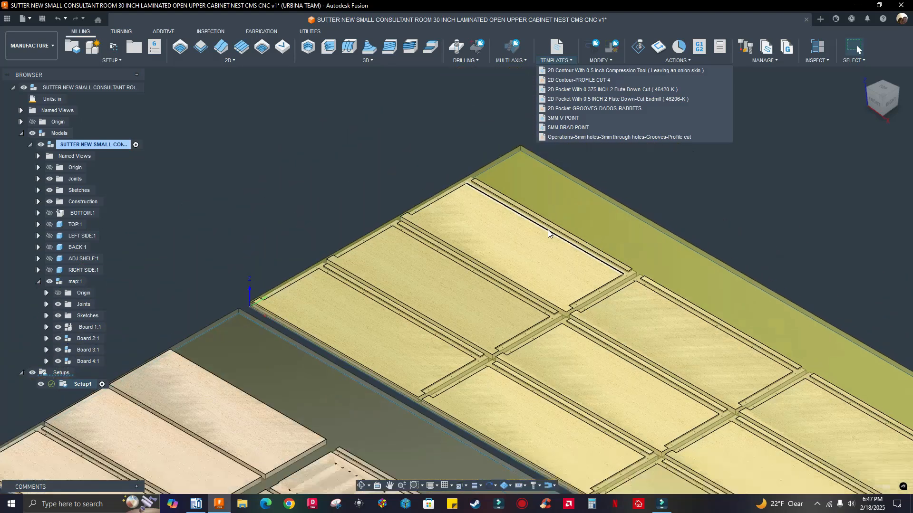
click(562, 118)
Step: Edit the 3mm v point drilling operation and choose a through-hole face on Board 1, with Select Same Diameter enabled, as its geometry
middle_drag(154, 303, 251, 234)
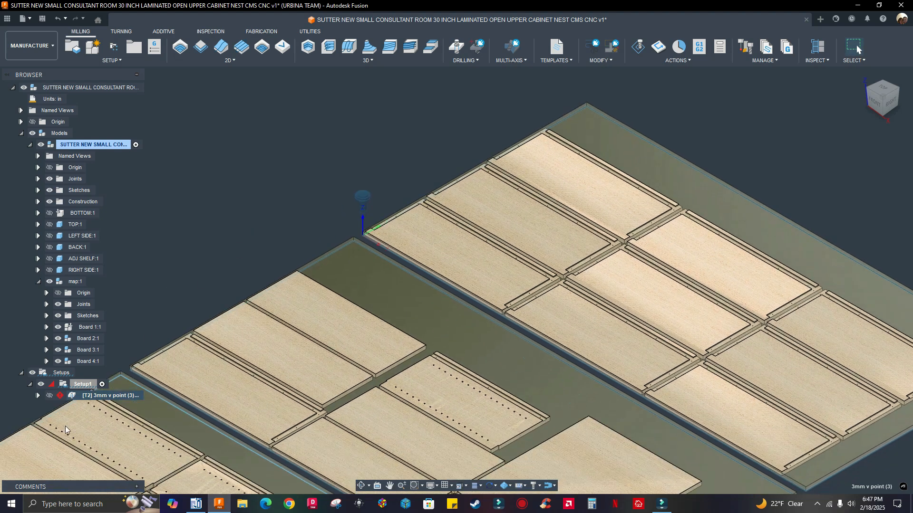
scroll(142, 352, down, 1)
middle_drag(142, 352, 212, 327)
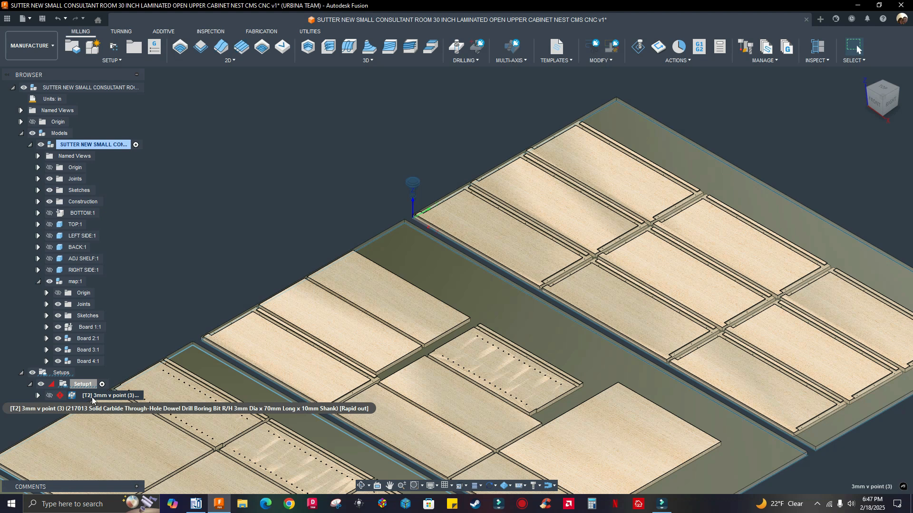
right_click(92, 397)
click(119, 20)
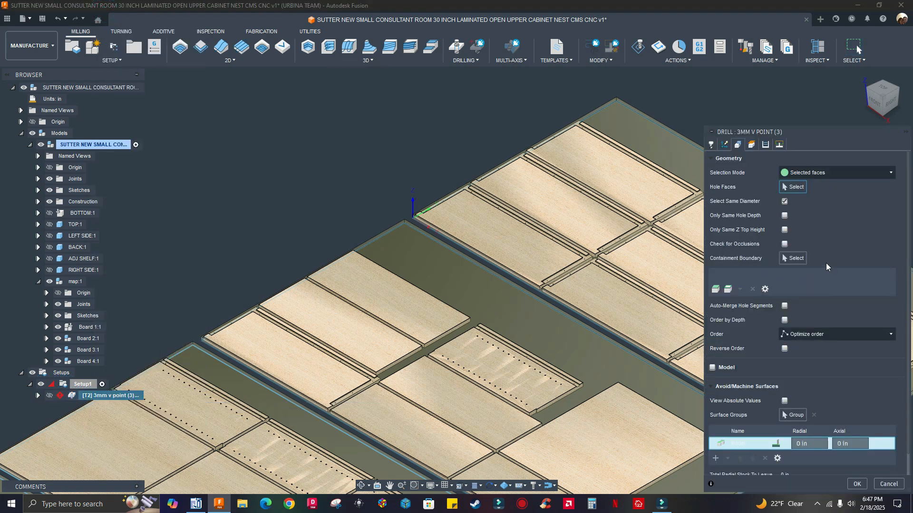
scroll(848, 241, down, 1)
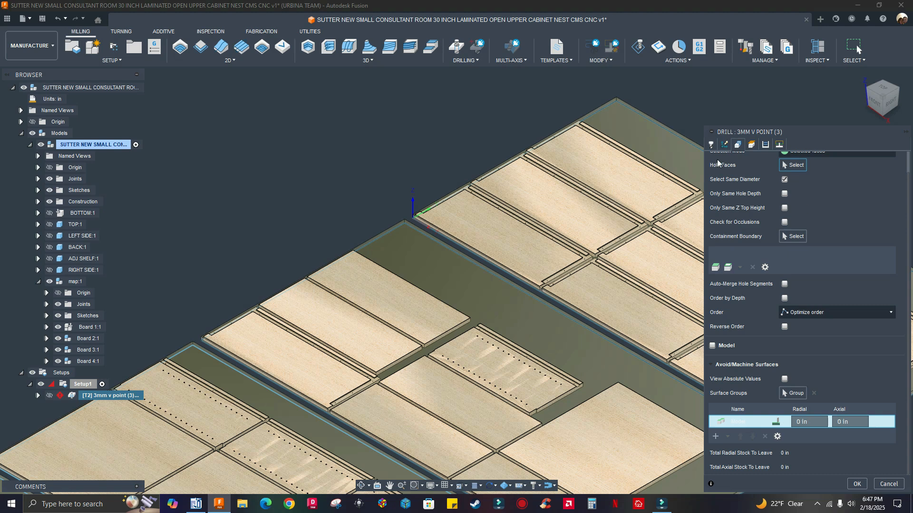
scroll(856, 230, up, 1)
scroll(793, 240, down, 1)
scroll(824, 284, up, 1)
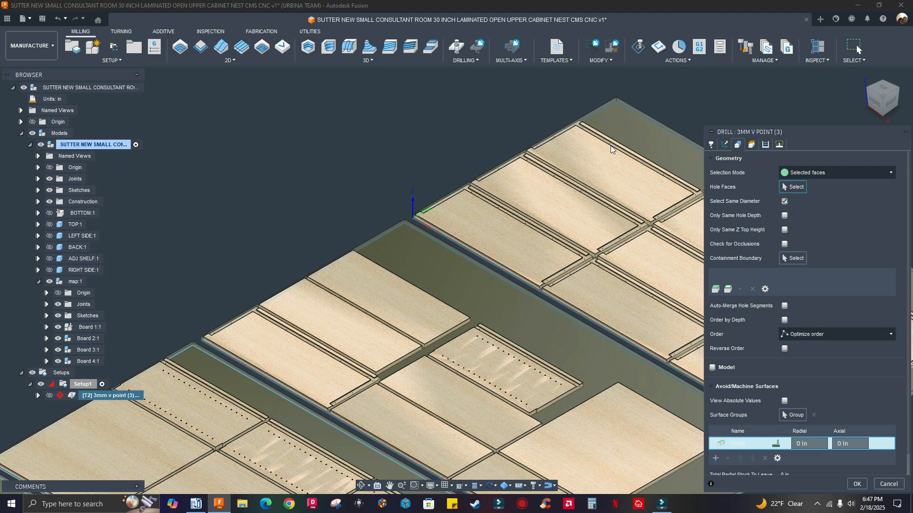
scroll(658, 128, up, 2)
scroll(643, 161, up, 5)
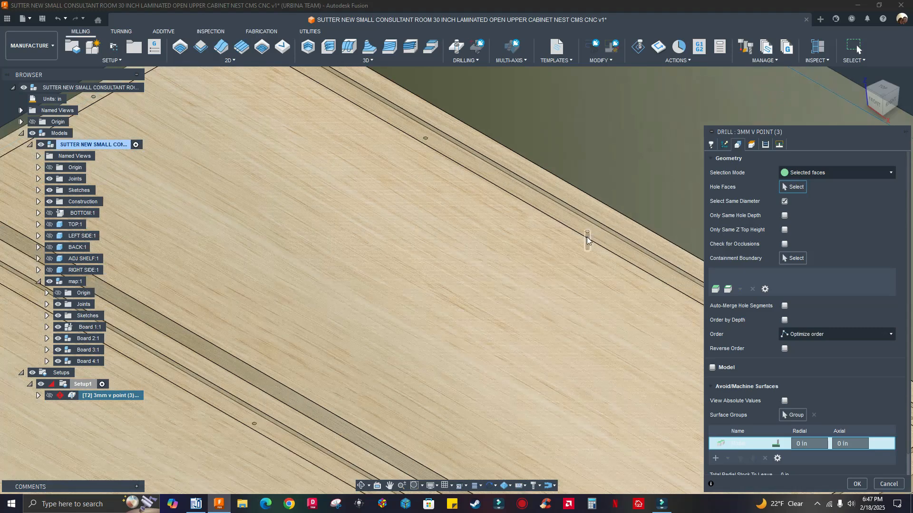
click(588, 239)
scroll(484, 233, down, 7)
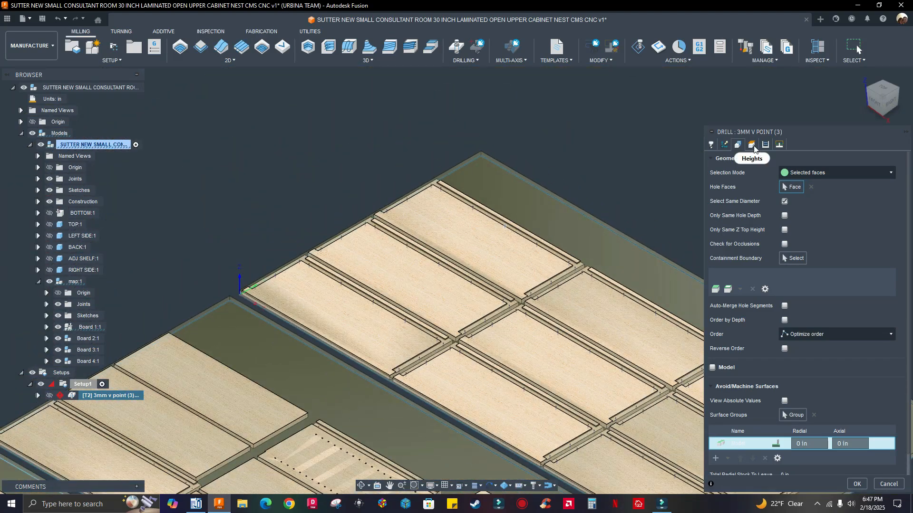
Step: Review the drilling operation's heights, cycle type and linking settings, and accept it to generate the toolpath
click(755, 146)
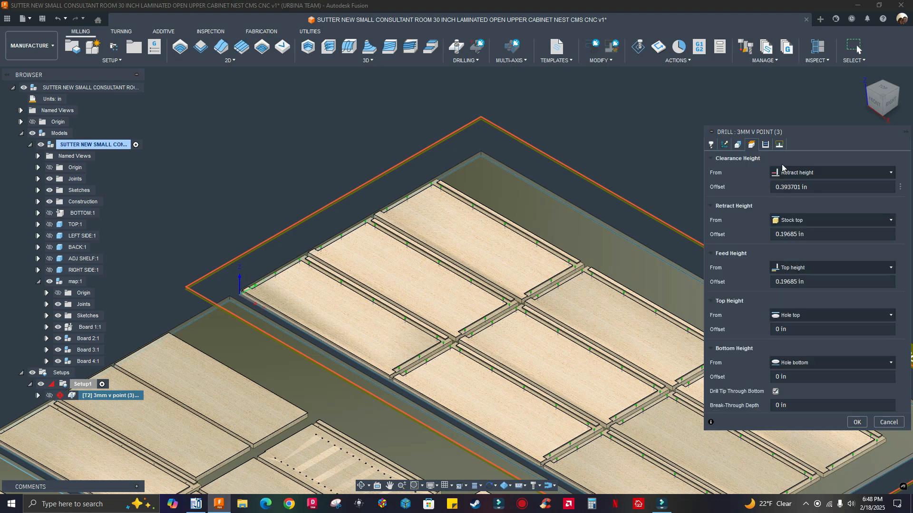
click(767, 145)
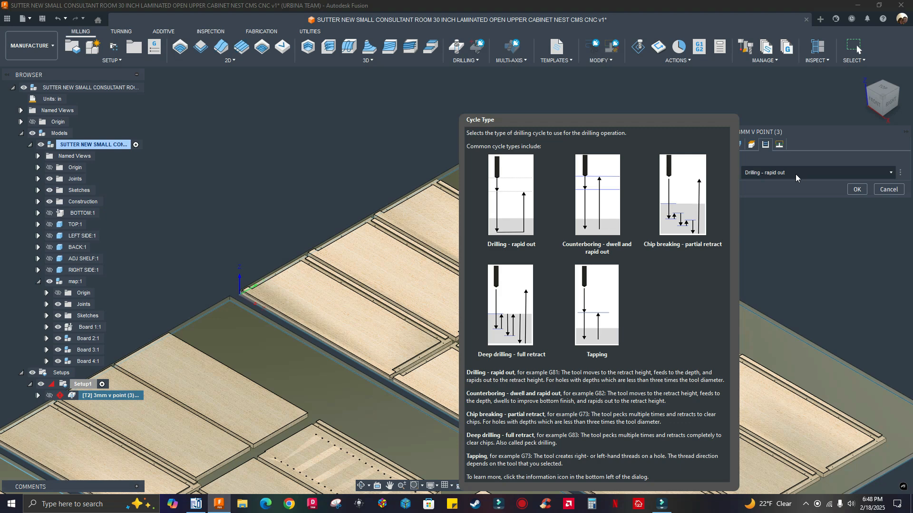
click(780, 146)
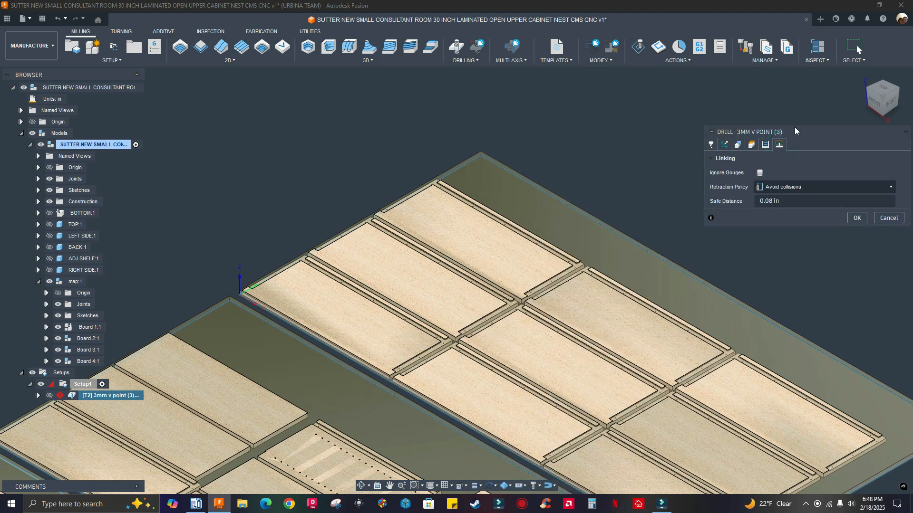
click(857, 219)
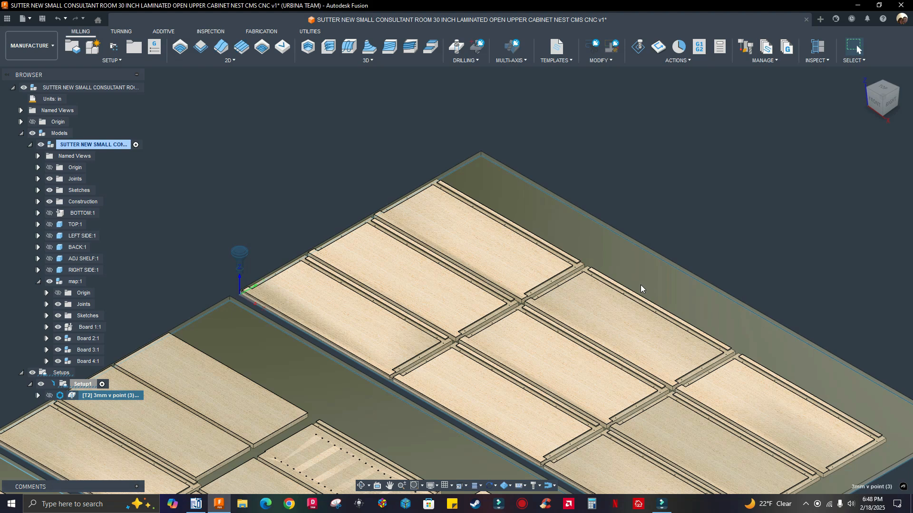
Step: Examine the 3 mm drilling toolpath across the nested parts of Board 1 and clear the selection
scroll(620, 299, down, 3)
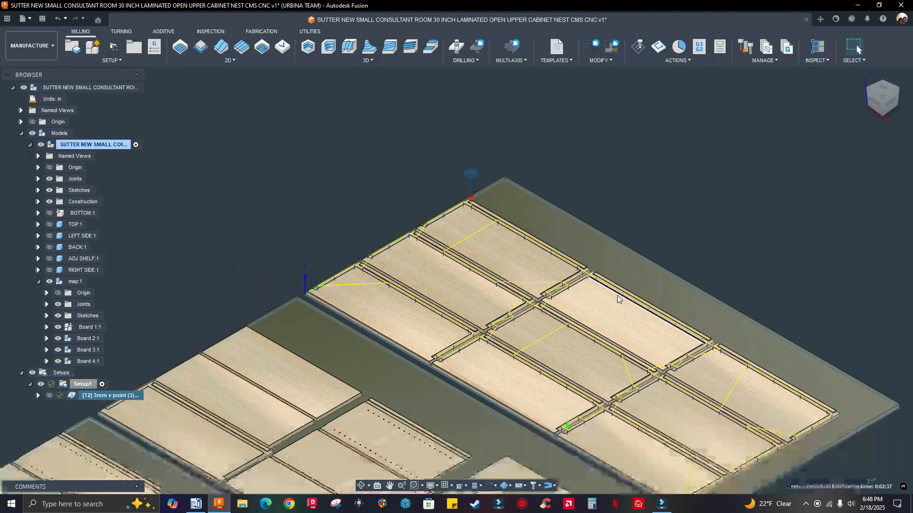
middle_drag(571, 352, 561, 272)
scroll(380, 209, up, 5)
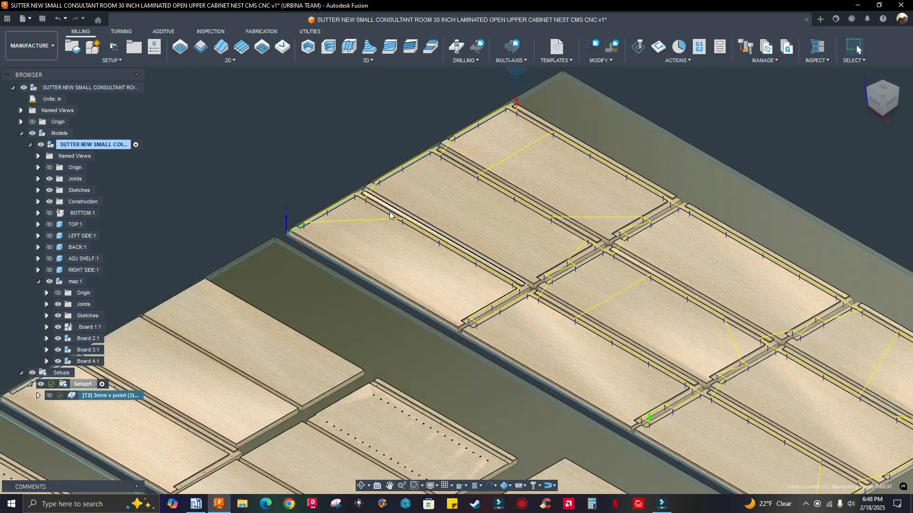
scroll(373, 271, down, 5)
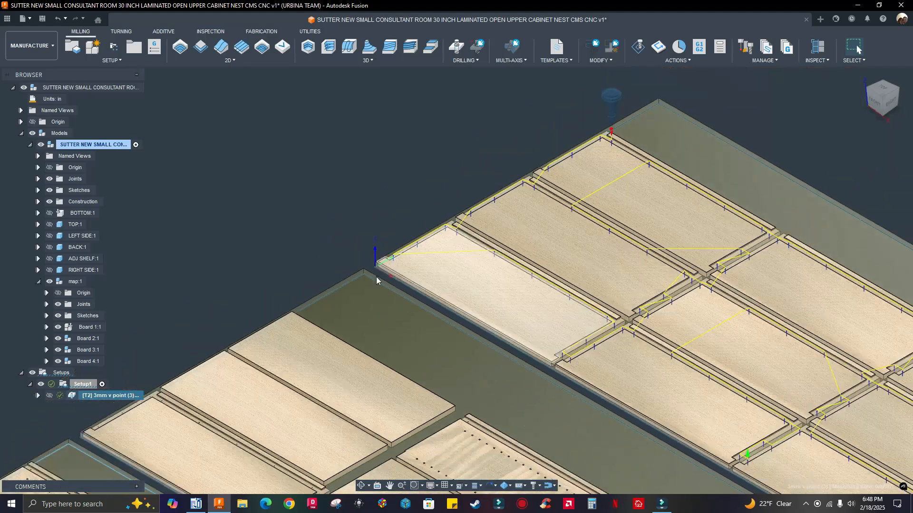
scroll(292, 258, up, 2)
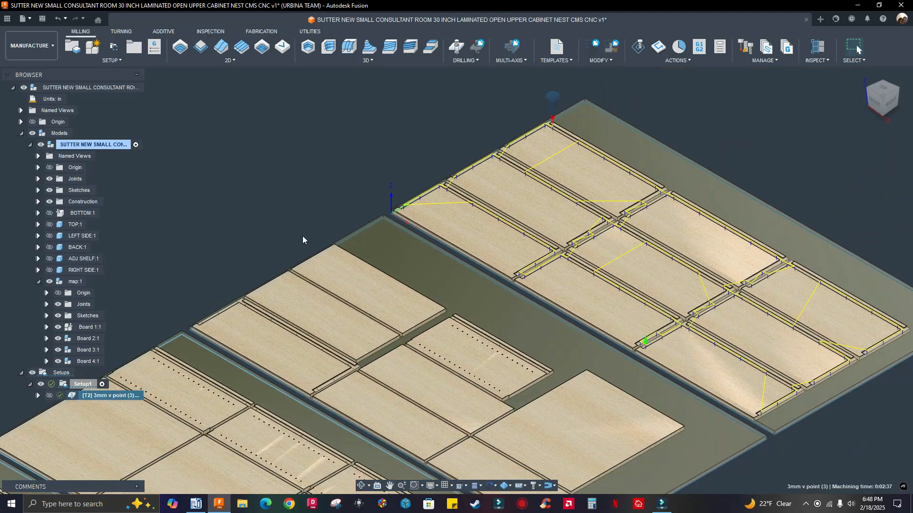
click(301, 203)
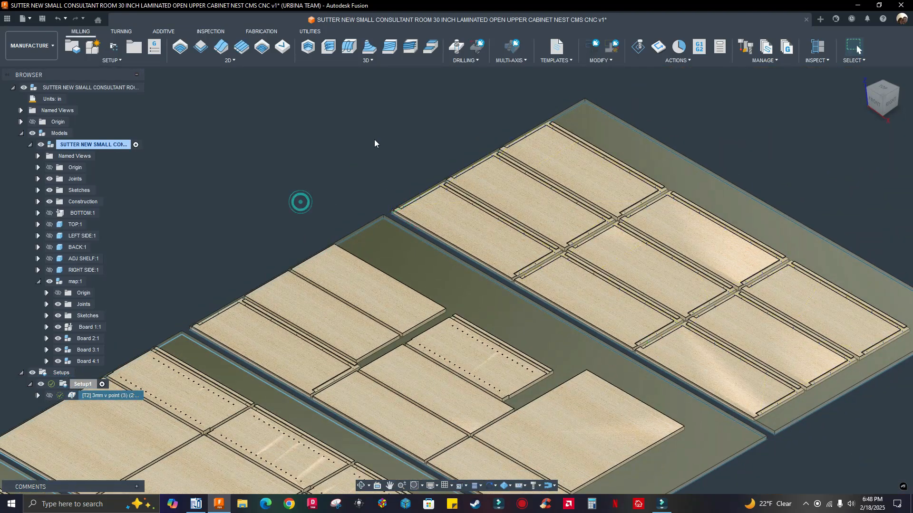
Step: Add the 2D Pocket With 0.5 INCH 2 Flute Down-Cut Endmill template to Setup1
click(556, 61)
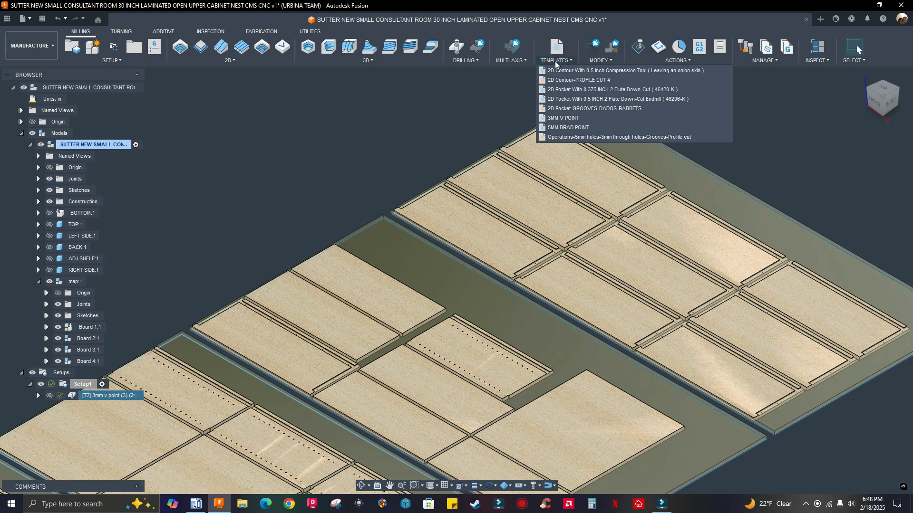
click(560, 97)
scroll(282, 167, down, 5)
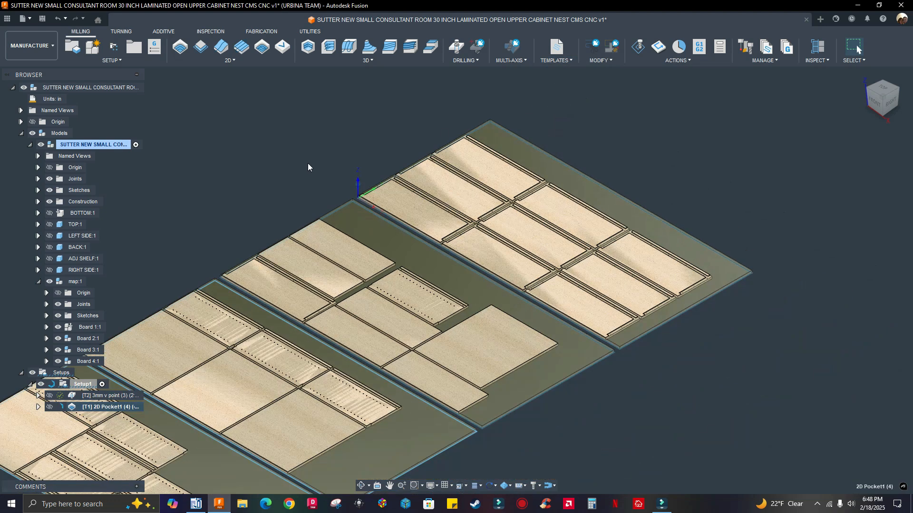
Step: Open the new 2D Pocket operation for editing and review its tool, feed and speed settings
right_click(110, 406)
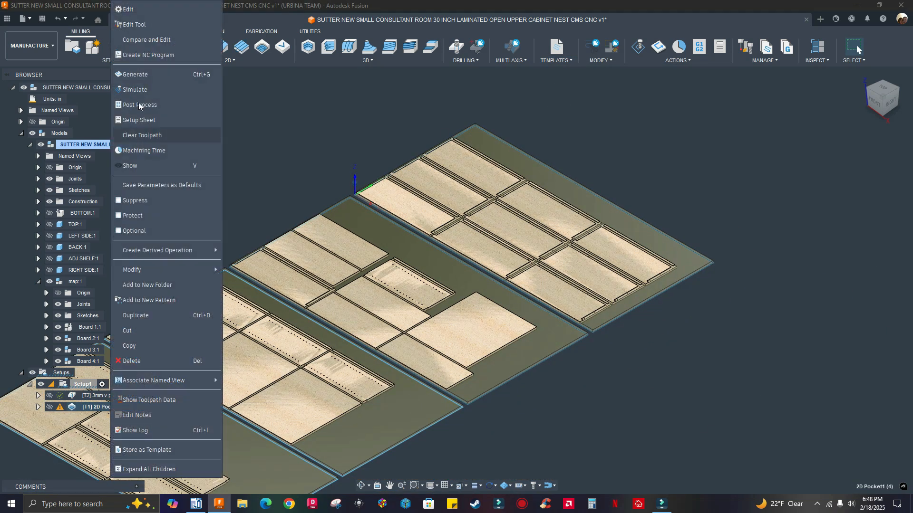
click(128, 11)
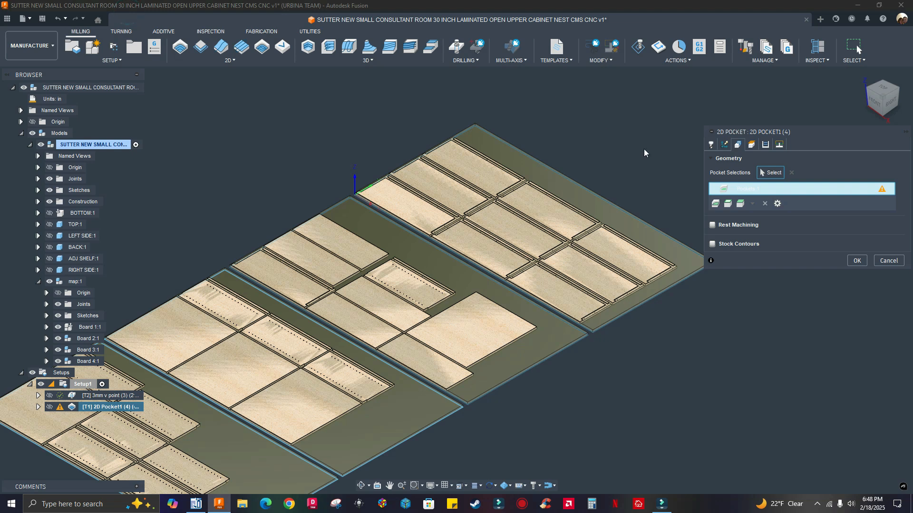
click(711, 144)
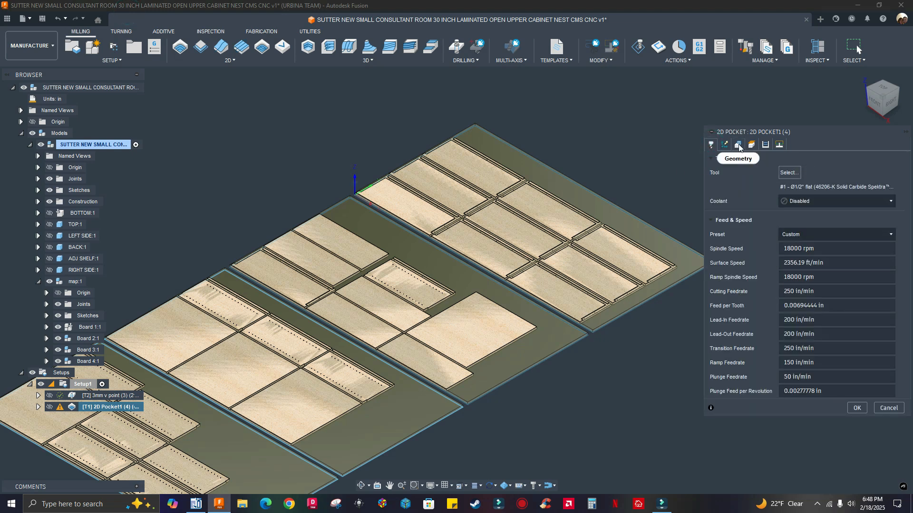
click(737, 144)
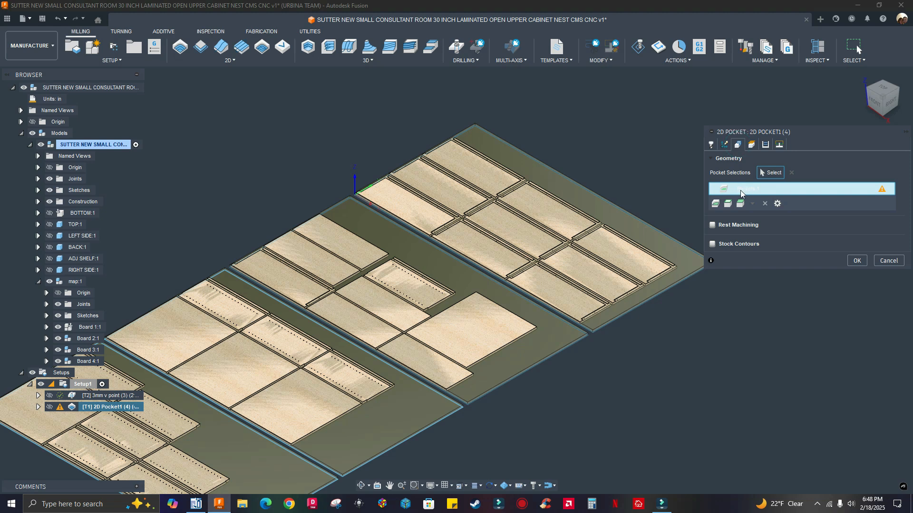
Step: Set the pocket geometry to a rabbet face on Board 1 with Select same plane faces enabled, and accept the operation to generate its toolpath
right_click(749, 189)
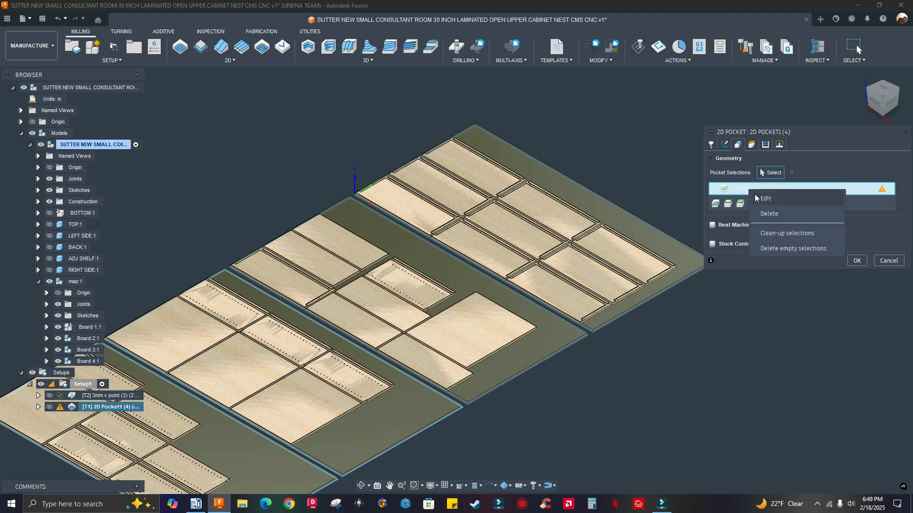
click(761, 201)
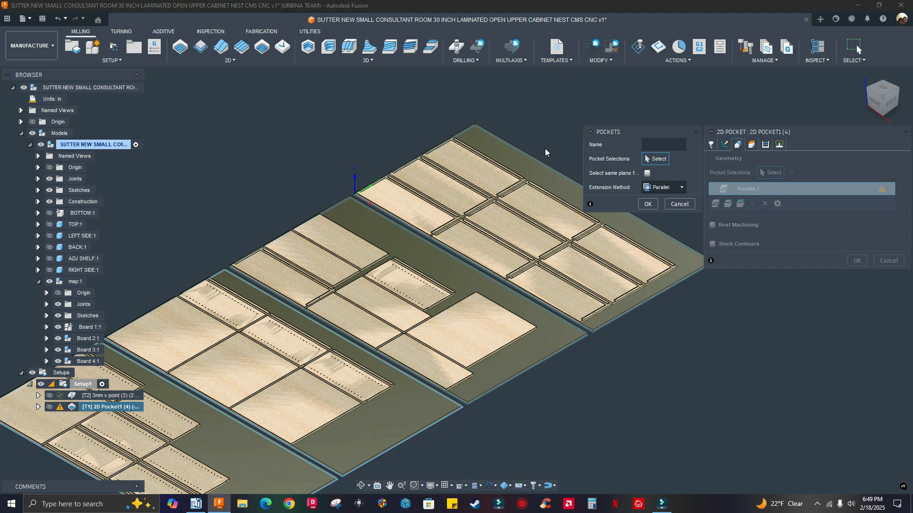
scroll(545, 148, up, 5)
scroll(372, 296, up, 3)
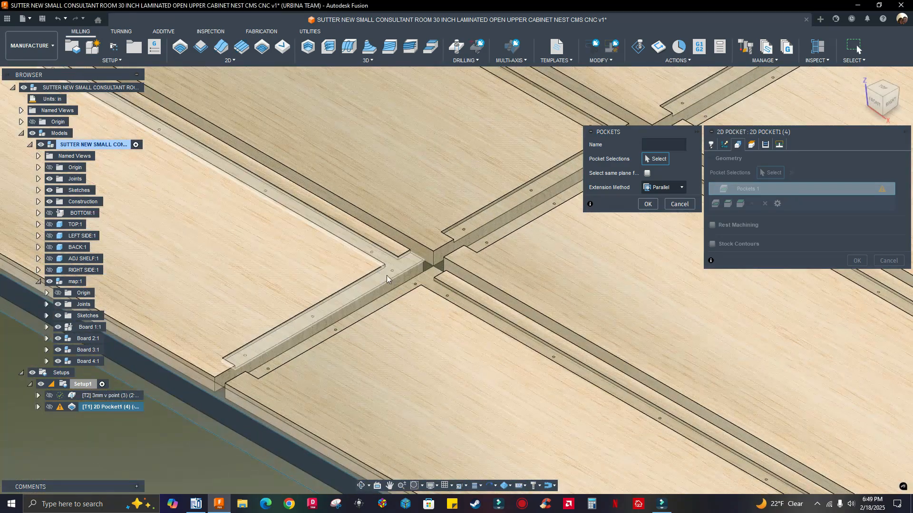
click(387, 275)
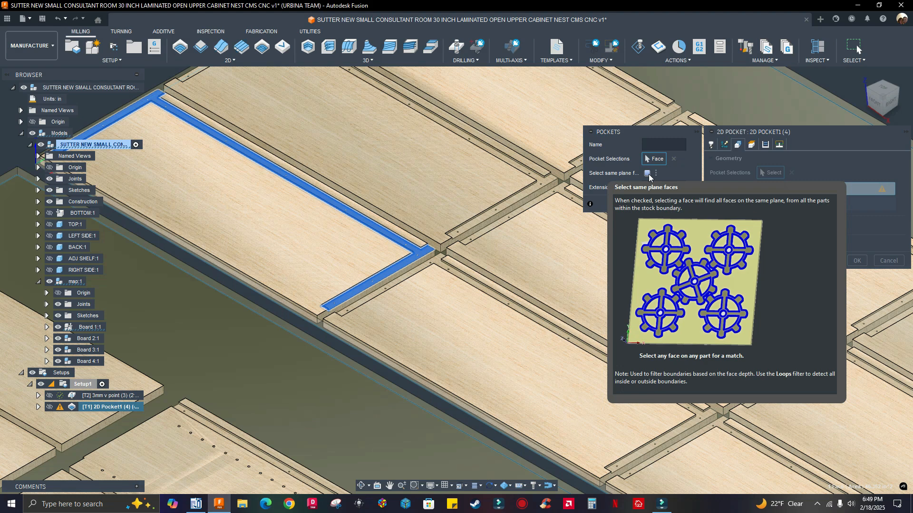
click(648, 173)
scroll(601, 218, down, 4)
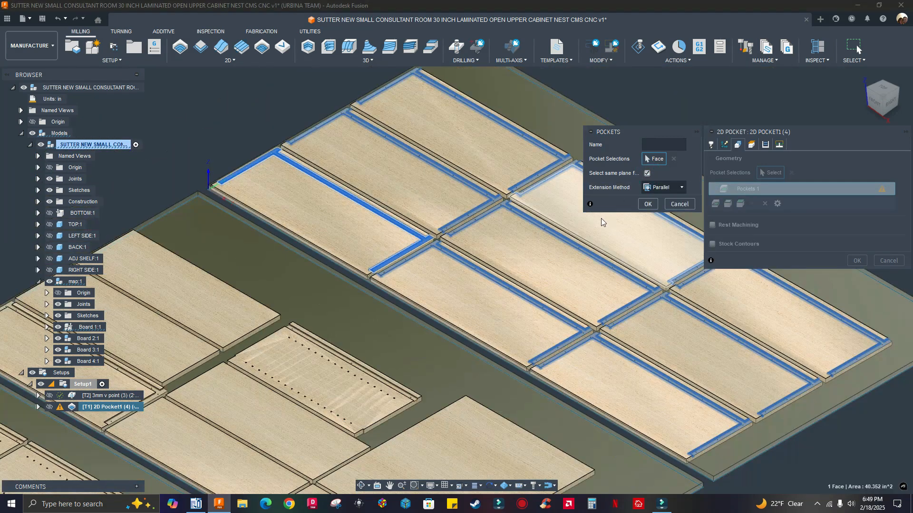
click(649, 204)
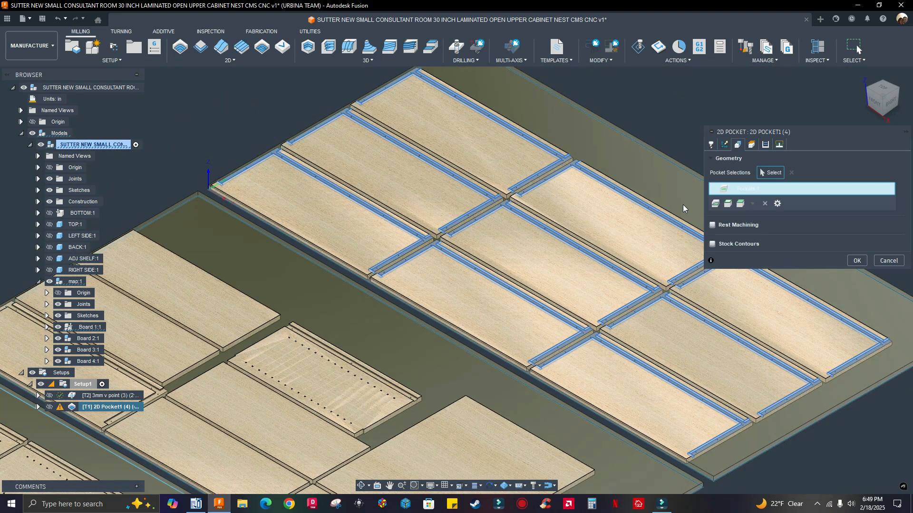
click(861, 261)
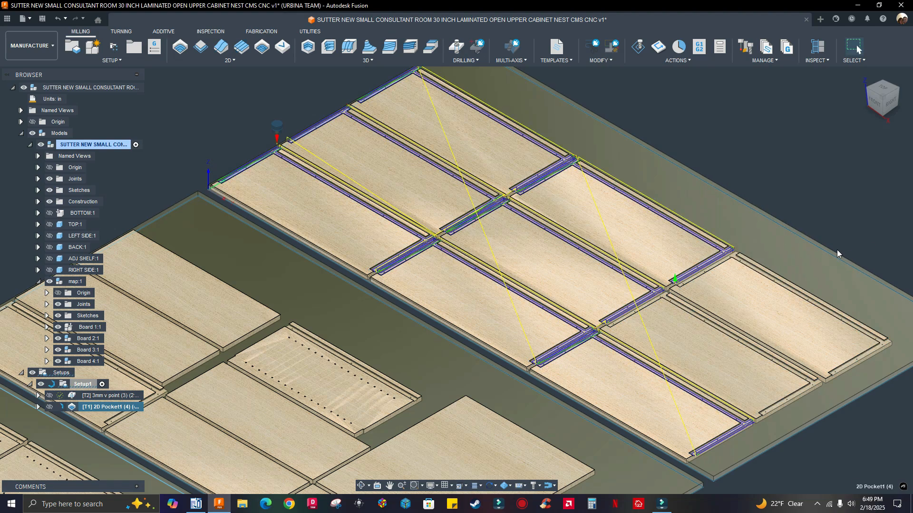
Step: Examine the pocket toolpath across the nested parts of Board 1, including from a rotated top view
scroll(721, 230, down, 1)
scroll(592, 193, up, 1)
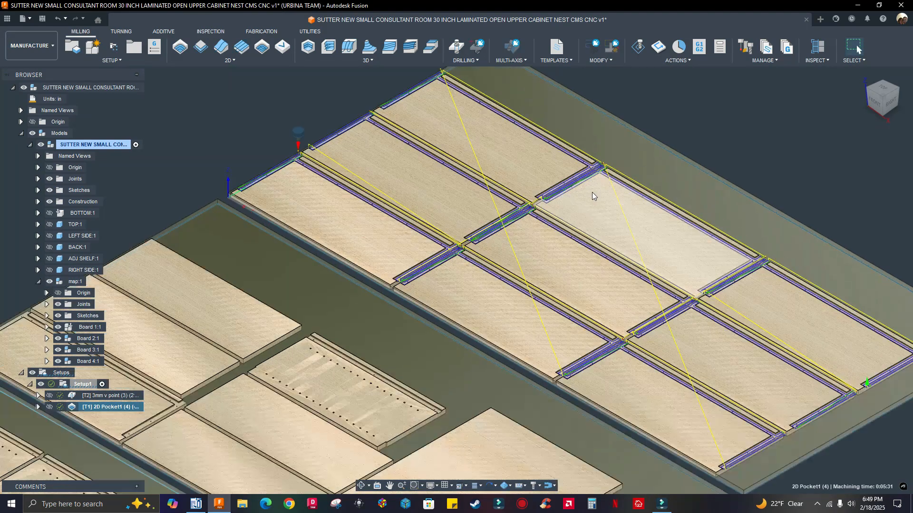
scroll(546, 185, up, 5)
scroll(641, 215, down, 5)
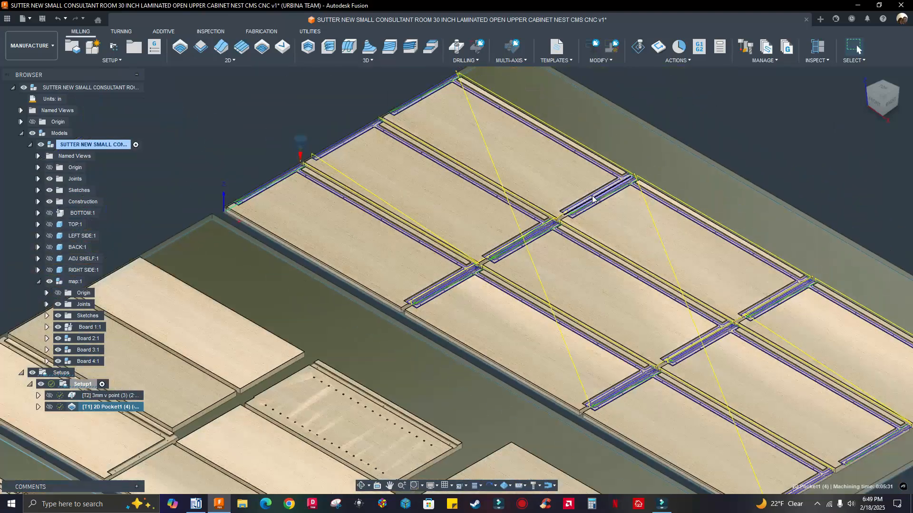
scroll(592, 199, down, 2)
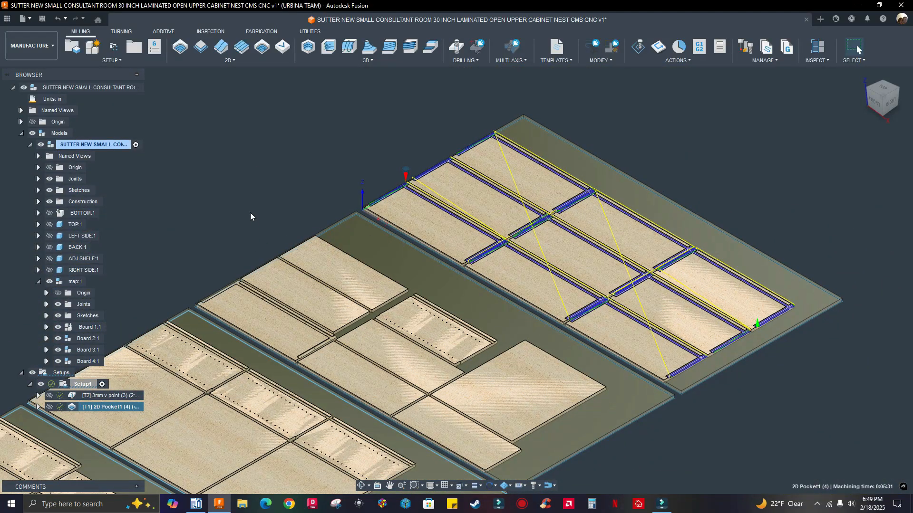
scroll(384, 216, up, 3)
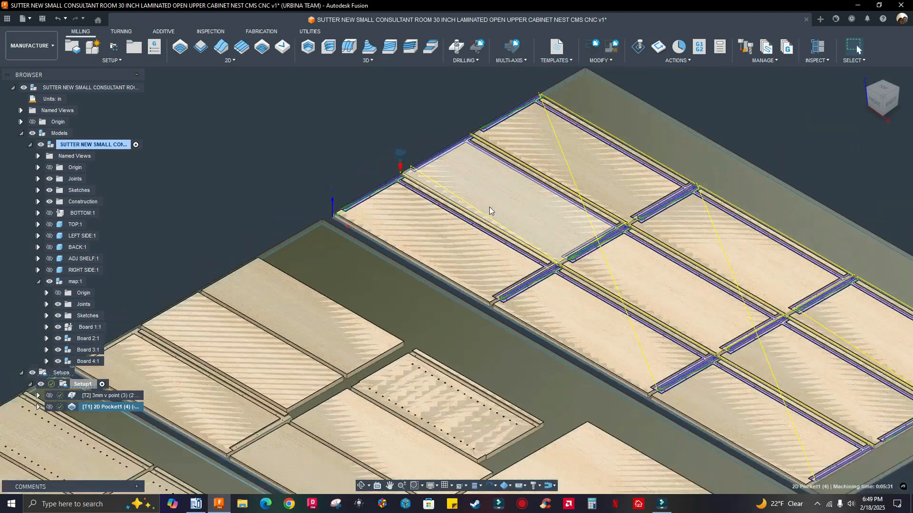
scroll(491, 210, down, 3)
click(883, 88)
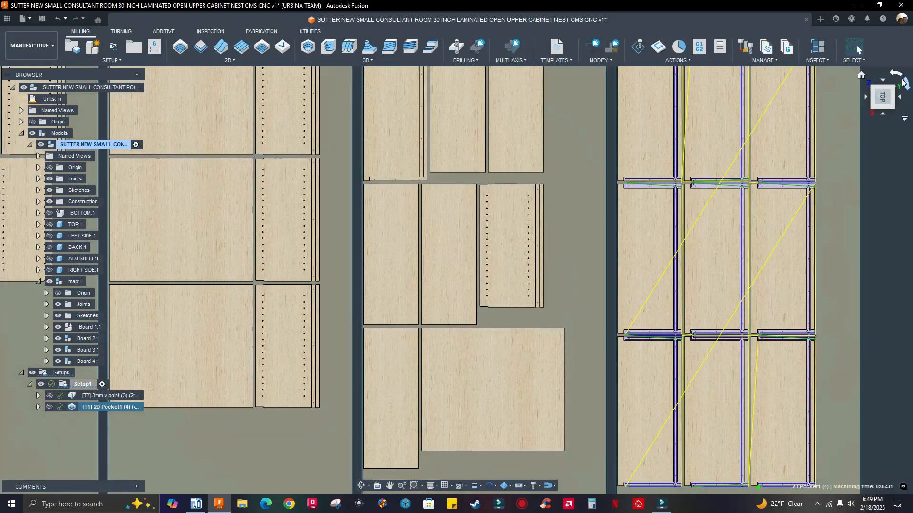
click(903, 82)
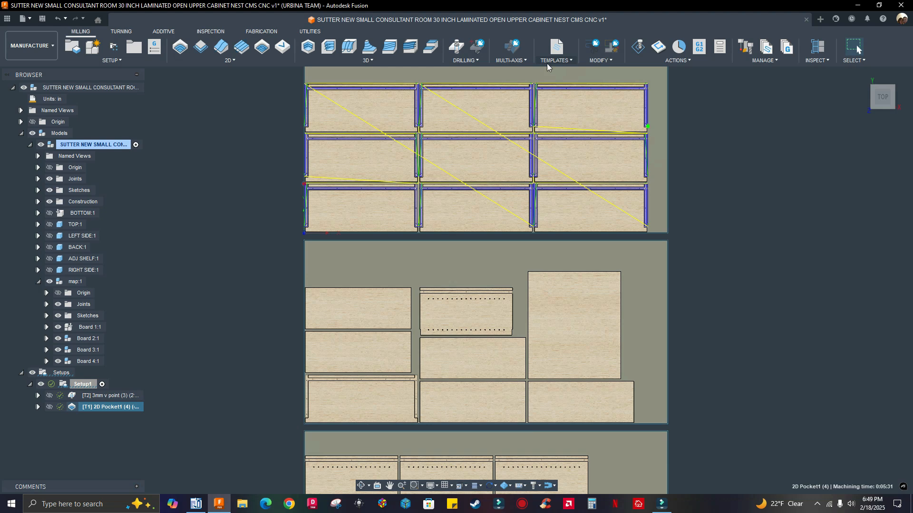
scroll(611, 219, down, 2)
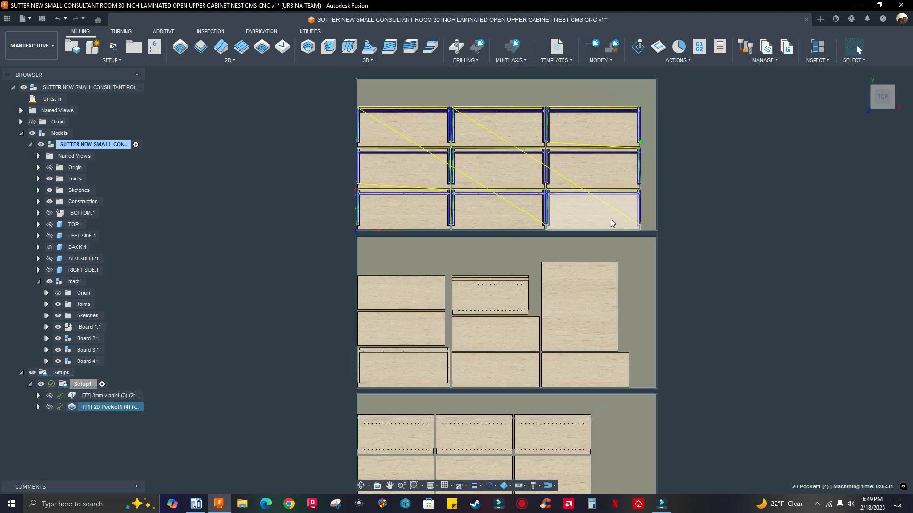
Step: Add the CUT OUT 2D contour template to Setup1 and open the operation for editing
key(s)
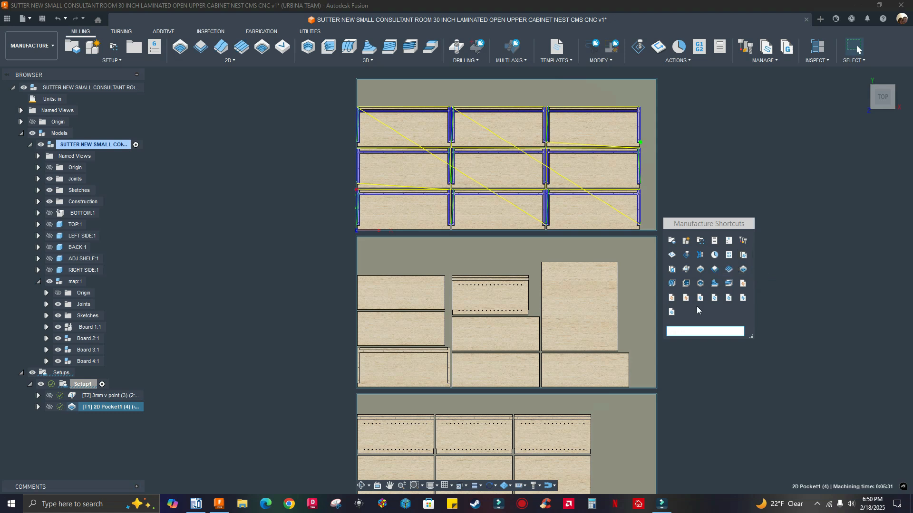
click(672, 313)
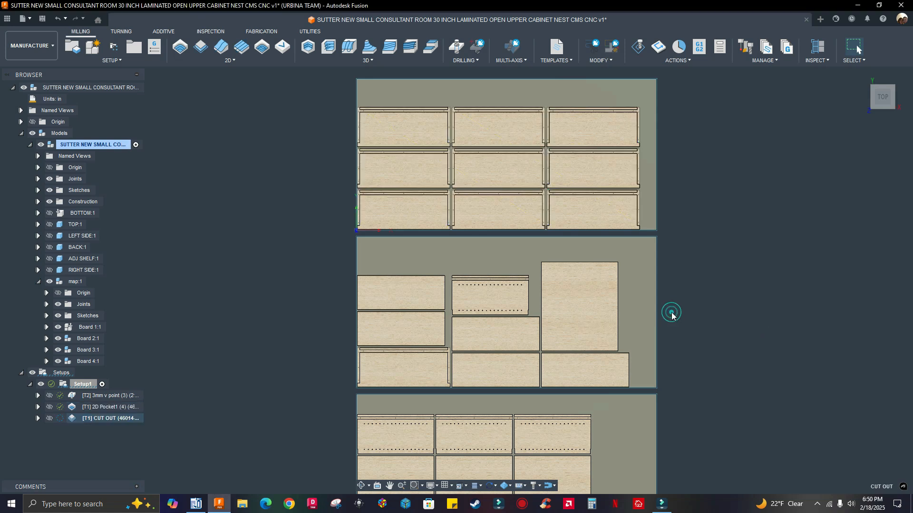
right_click(120, 419)
click(146, 9)
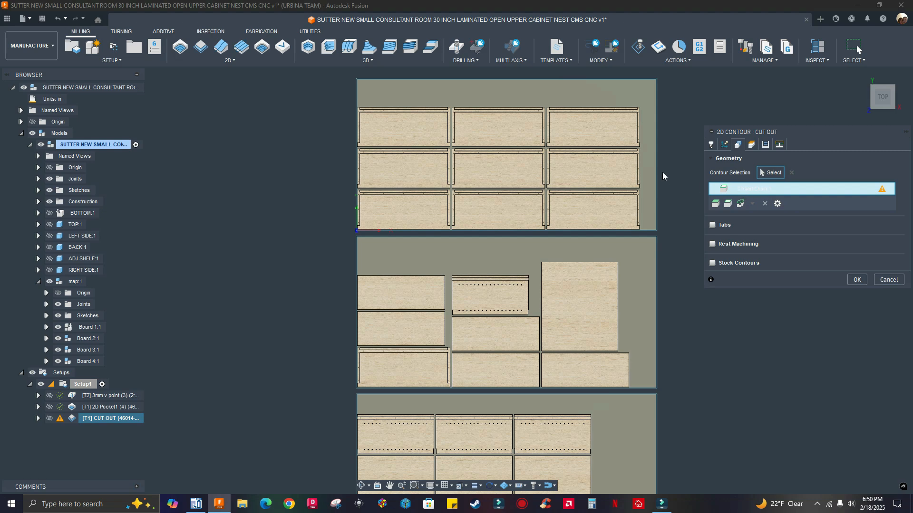
Step: Replace the contour selection with a face contour on a Board 1 part's underside, enabling same plane faces and limiting the loops to the nested parts
click(791, 173)
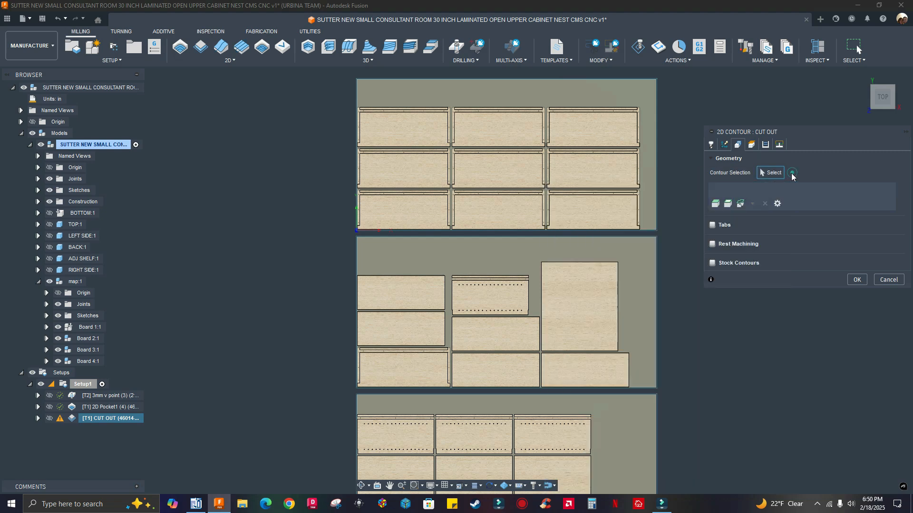
click(716, 205)
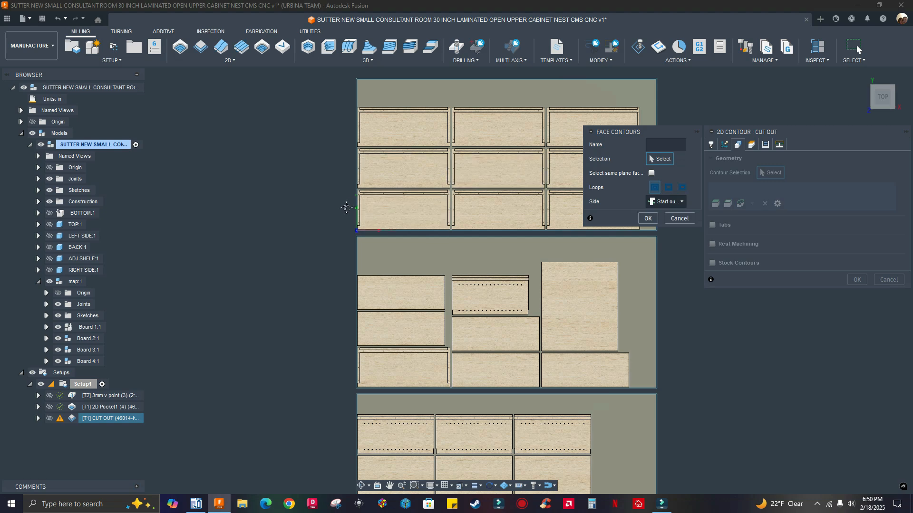
middle_drag(345, 206, 314, 257)
shift+middle_drag(330, 219, 364, 275)
click(363, 277)
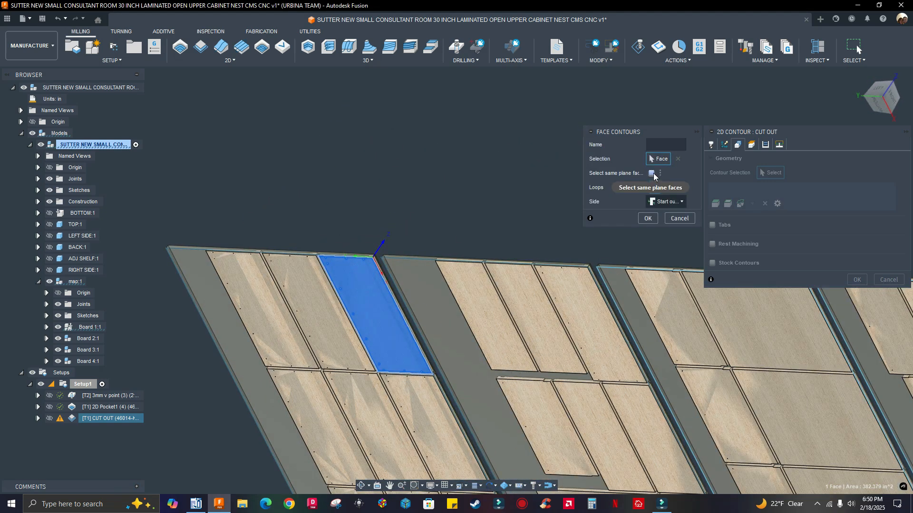
click(652, 173)
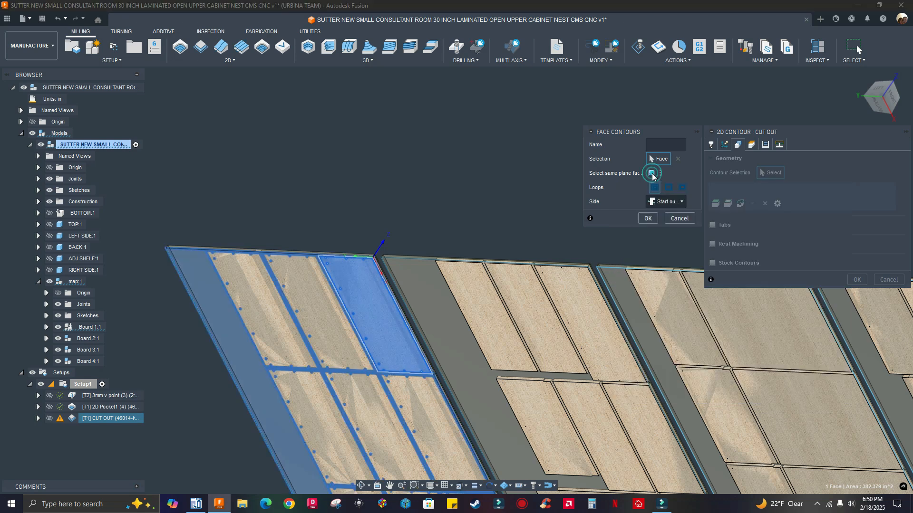
click(682, 190)
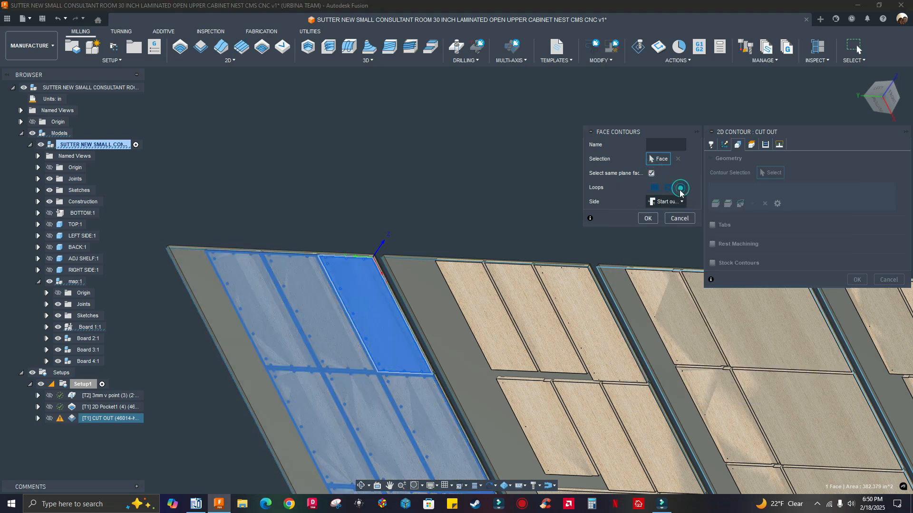
click(648, 219)
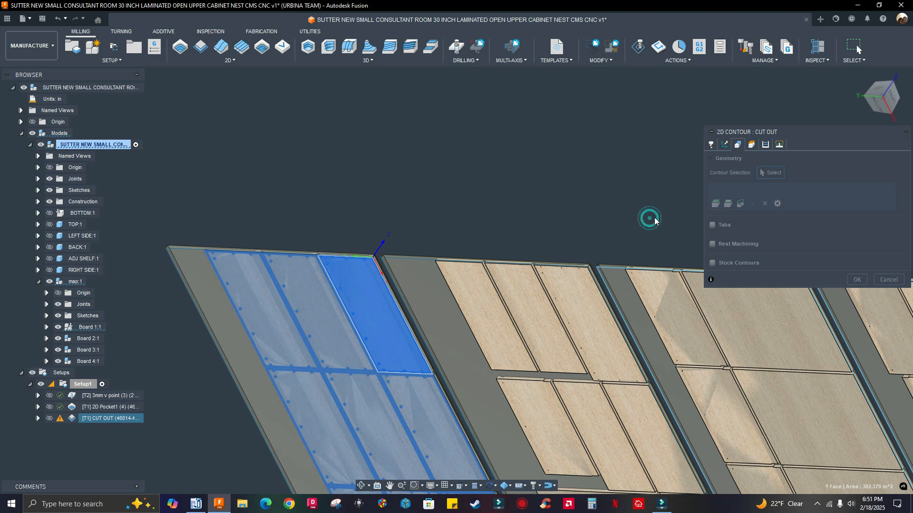
Step: Set the contour's bottom height offset to -0.015 in from the selected contours
click(751, 144)
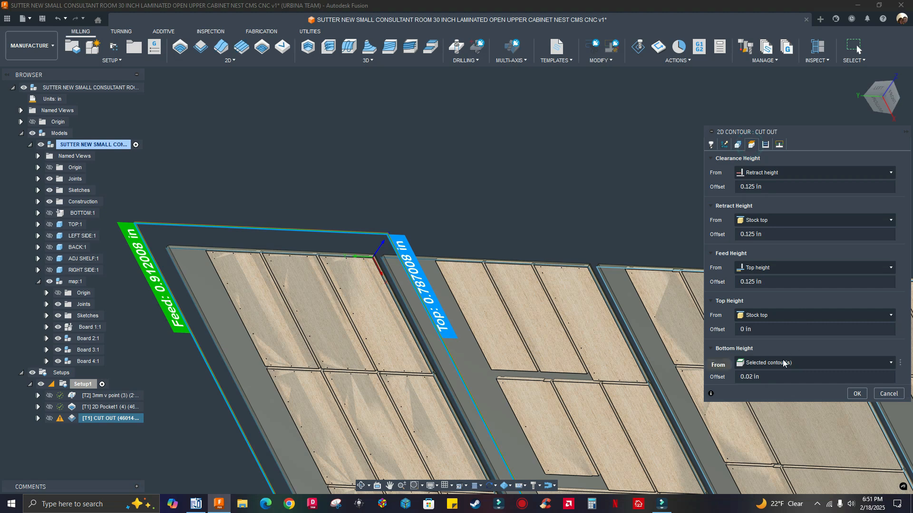
click(772, 379)
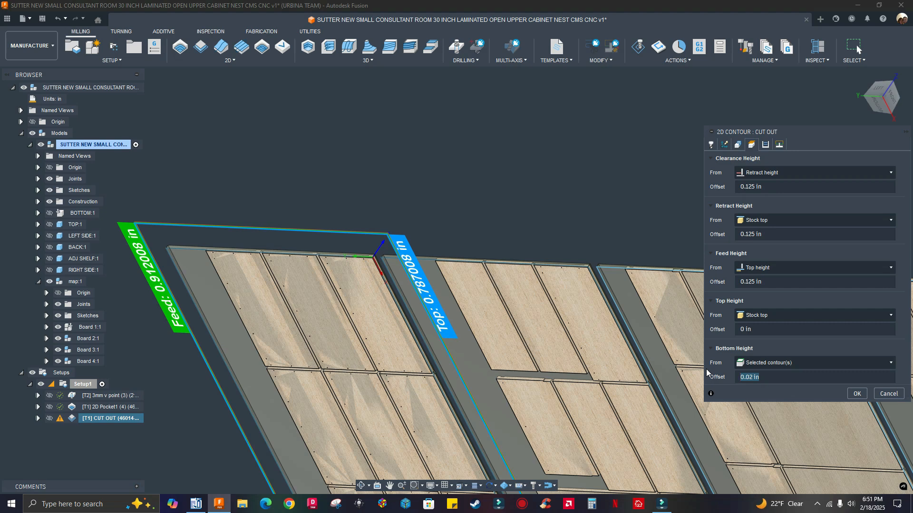
text(-0.015)
Step: Set the CUT OUT contour's ramping angle to 15 deg and generate its toolpath
click(765, 145)
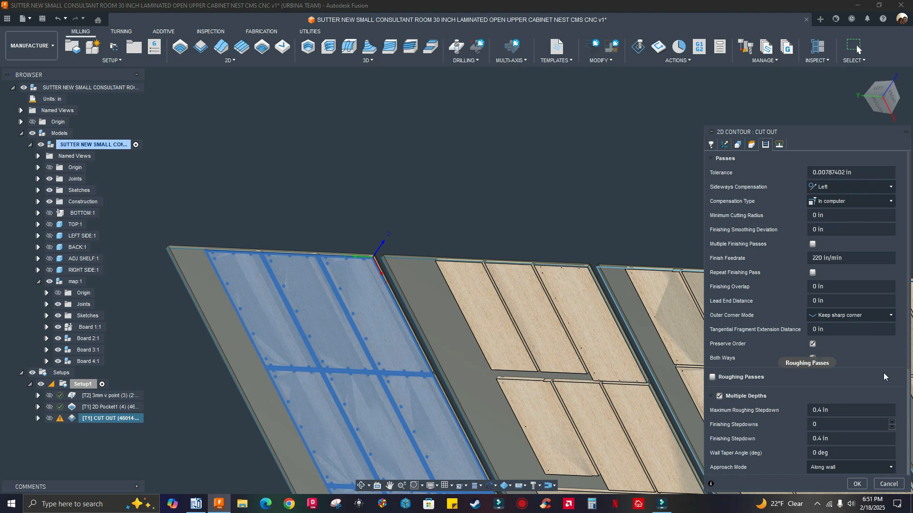
scroll(889, 378, down, 3)
scroll(889, 378, down, 1)
scroll(832, 265, up, 2)
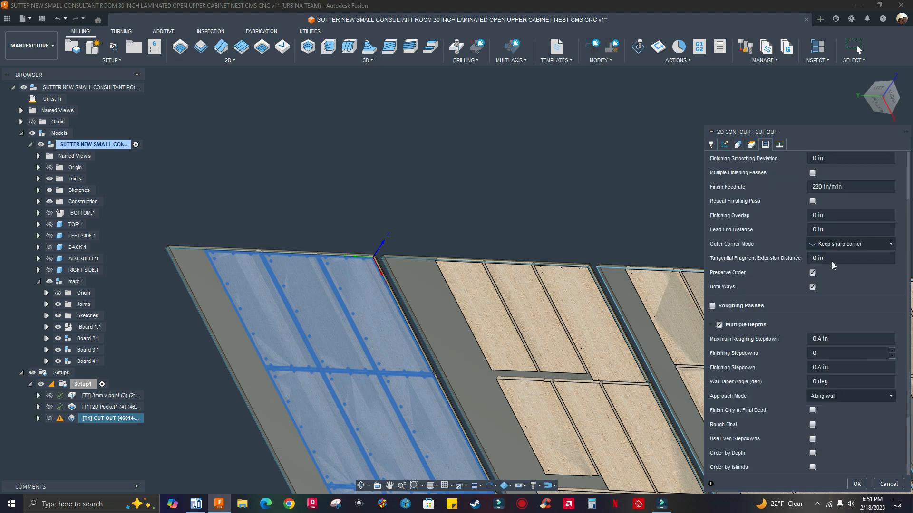
click(780, 145)
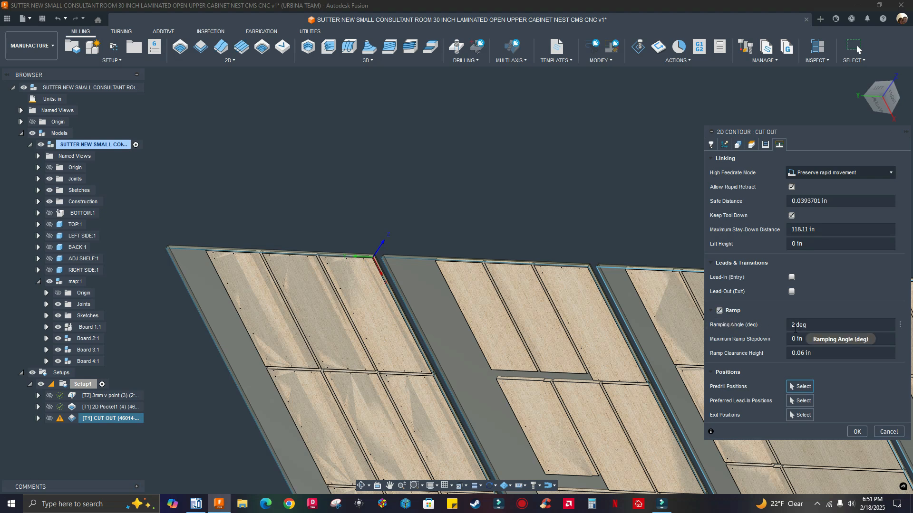
mouse_move(795, 328)
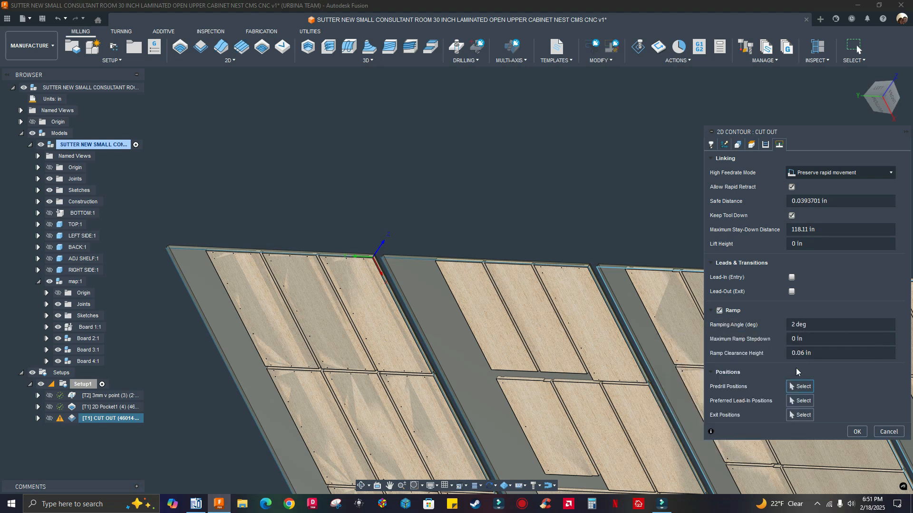
double_click(797, 328)
text(15)
click(856, 432)
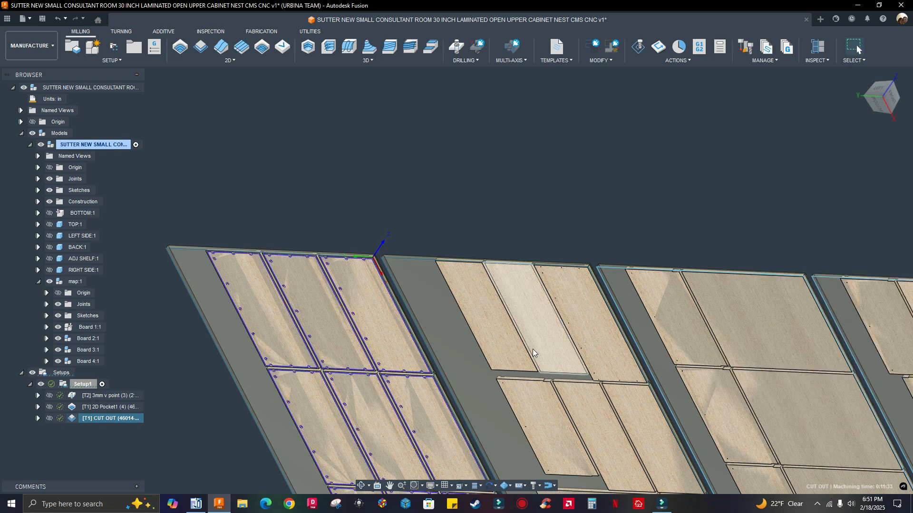
Step: Edit the CUT OUT operation's face contour selection, set its side to Start inside, and regenerate the toolpath
shift+middle_drag(445, 343, 474, 341)
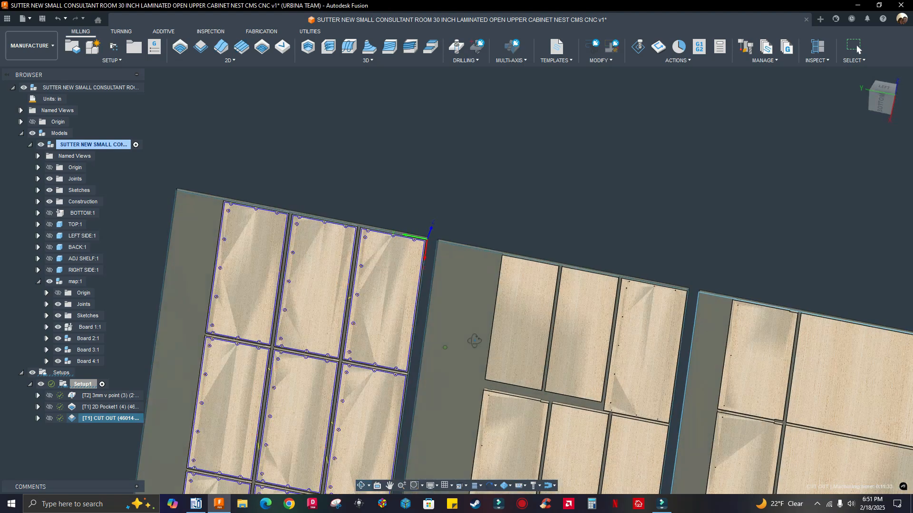
scroll(384, 244, up, 5)
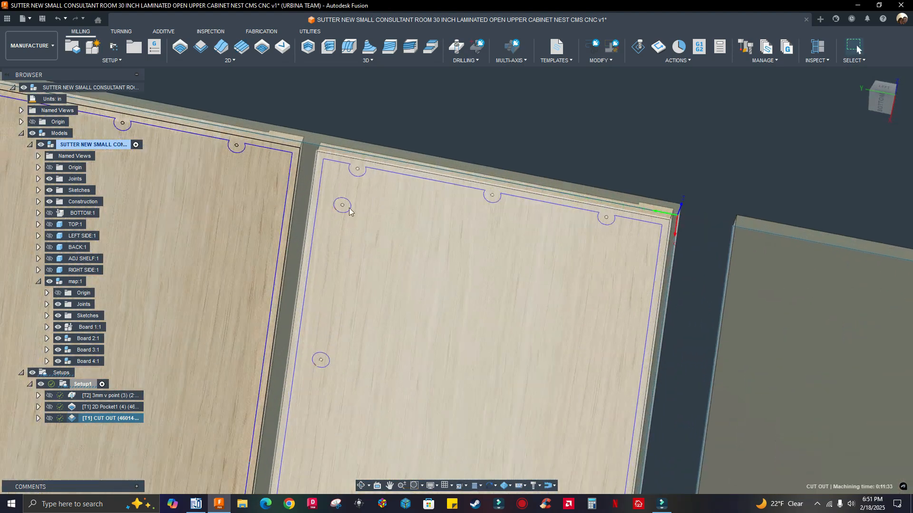
scroll(350, 217, up, 2)
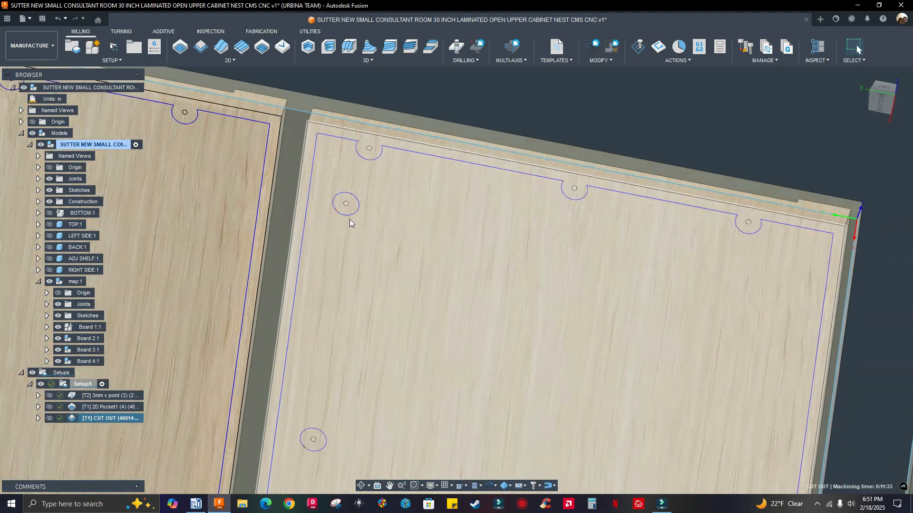
scroll(350, 218, down, 8)
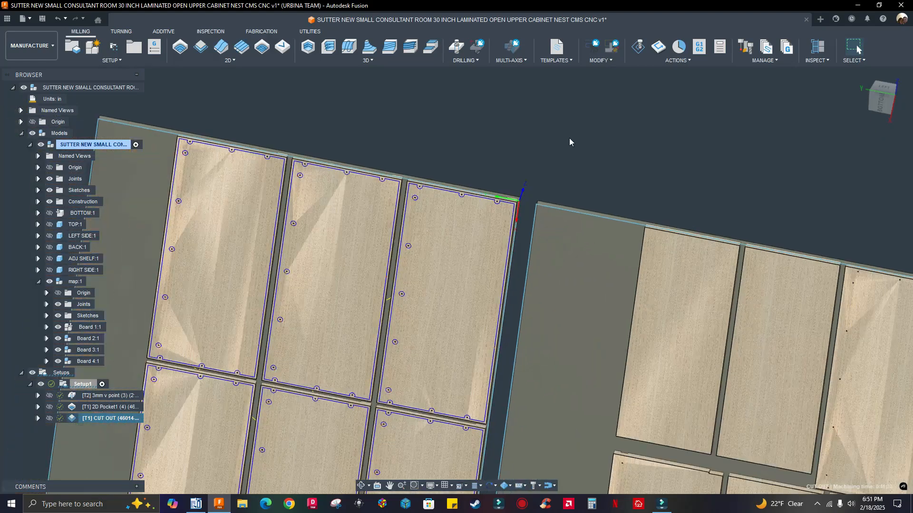
shift+middle_drag(570, 142, 483, 387)
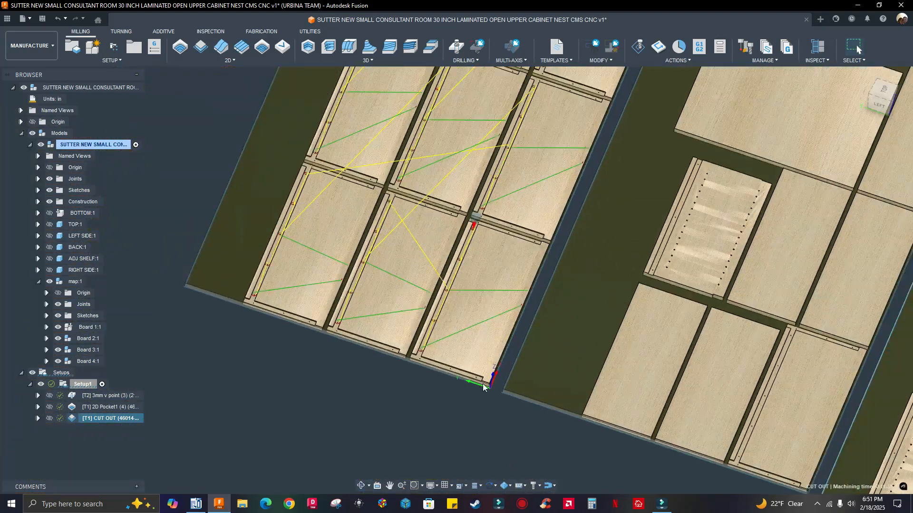
right_click(127, 421)
click(155, 16)
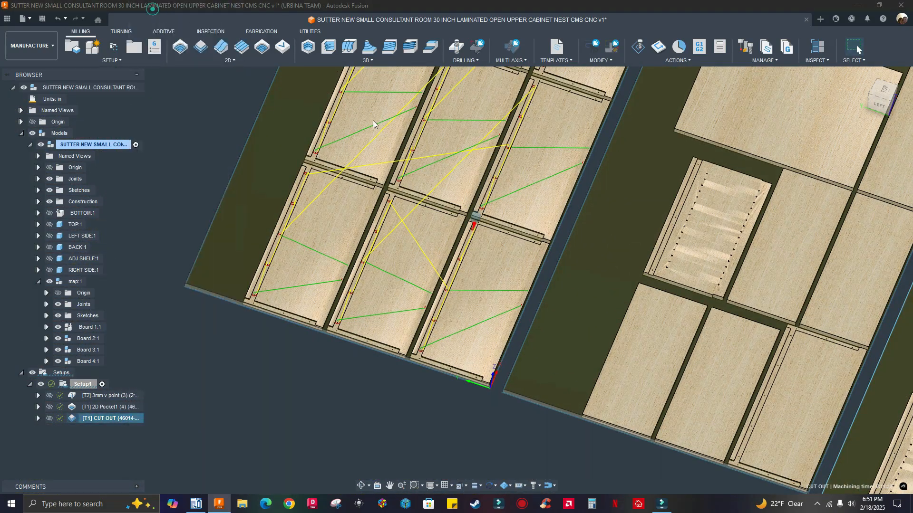
click(739, 145)
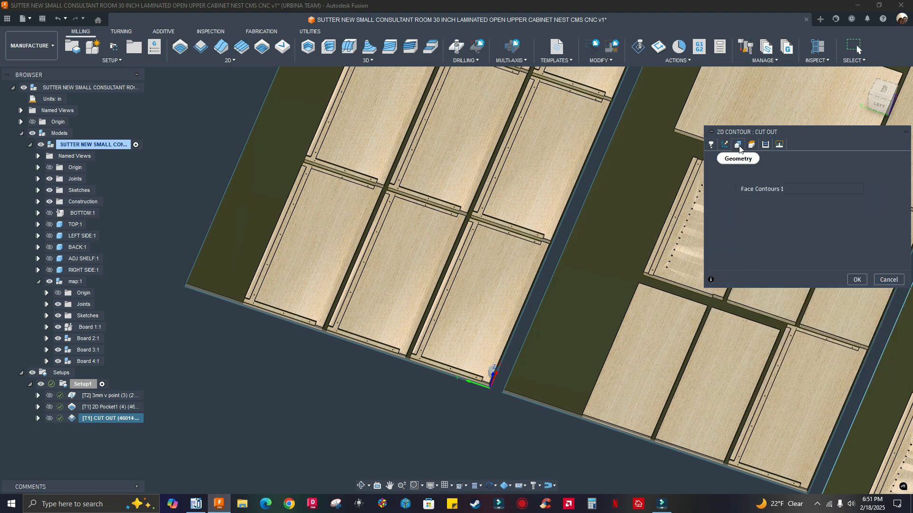
right_click(741, 190)
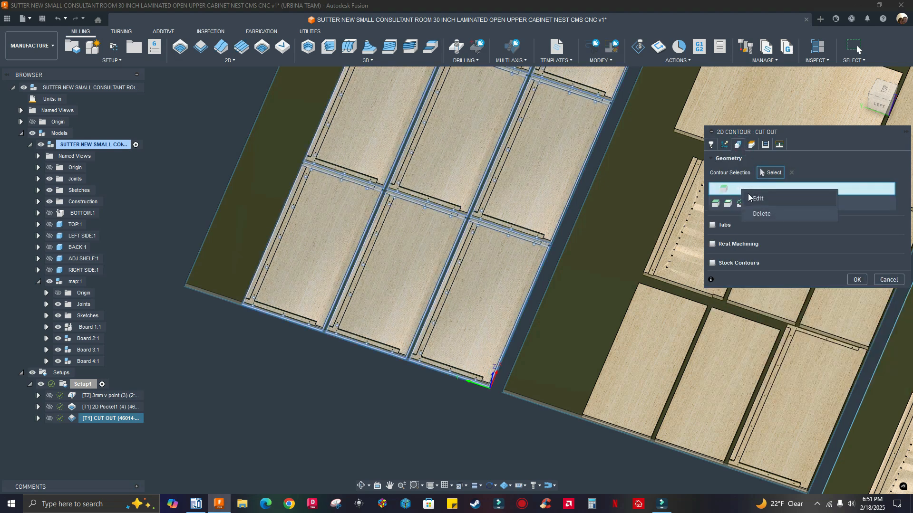
click(757, 200)
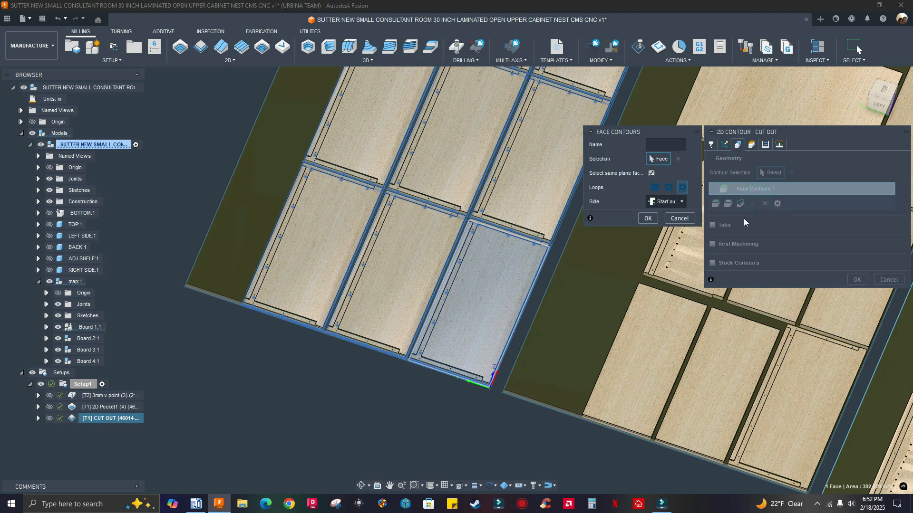
click(664, 203)
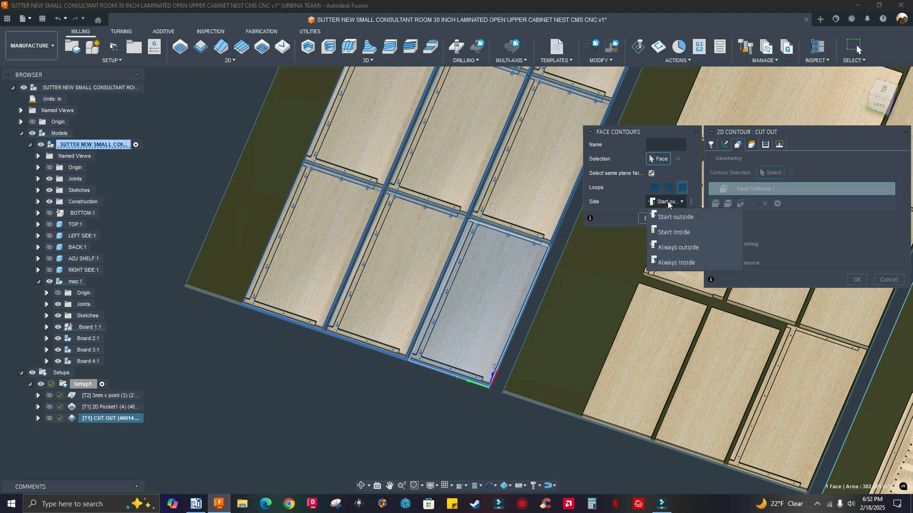
click(674, 232)
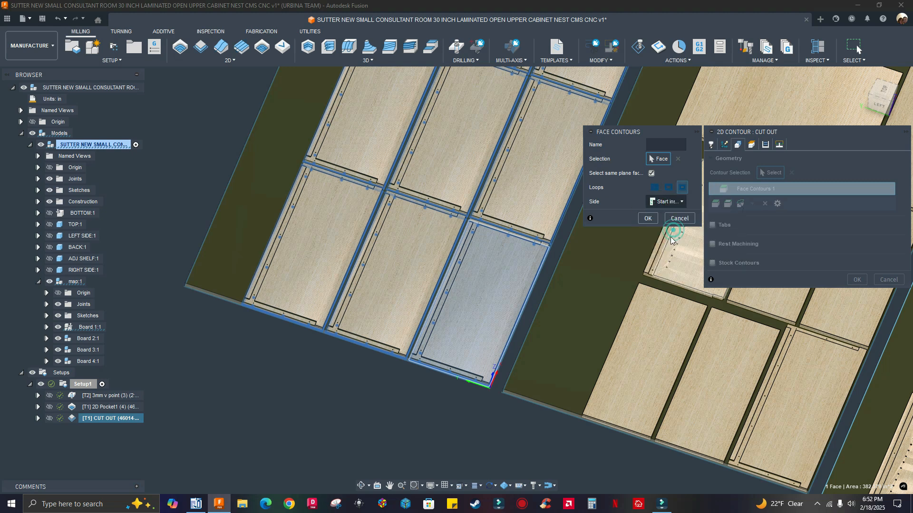
click(652, 219)
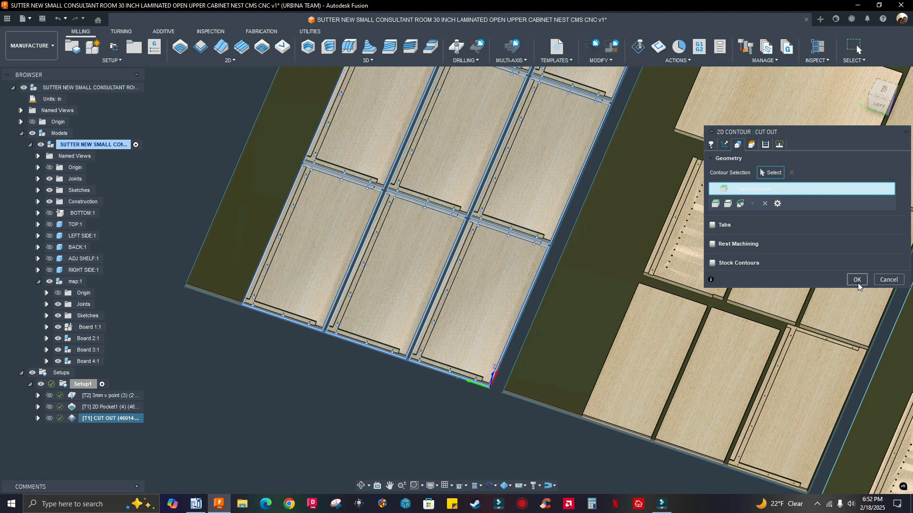
click(858, 284)
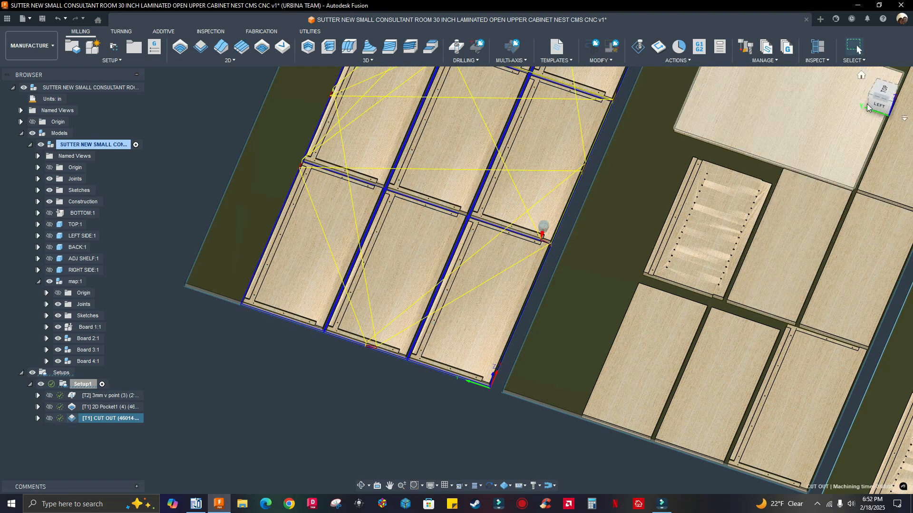
Step: Store CUT OUT as a template, selecting 2D Contour With 0.5 INCH Compression Tool ( Cutting Through ) in 2D CONTOUR ( CUT OUTS ) to overwrite
click(883, 91)
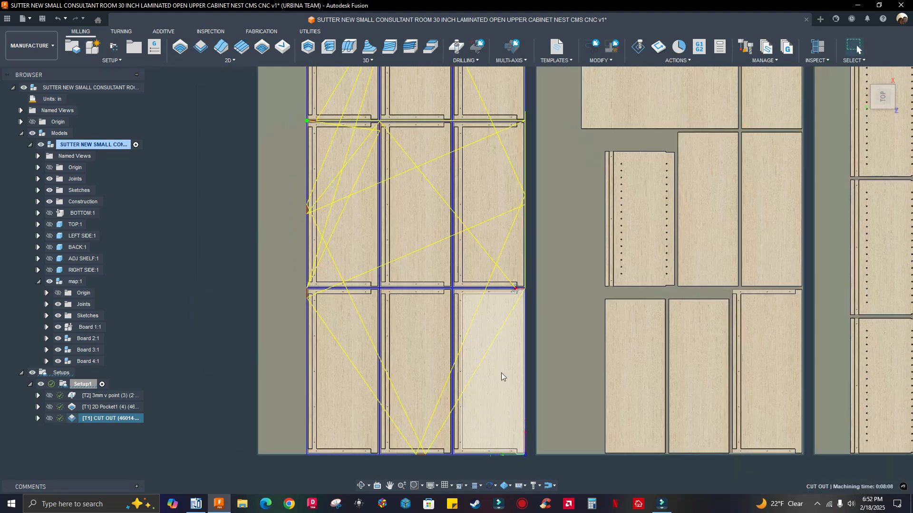
scroll(508, 347, down, 3)
click(862, 74)
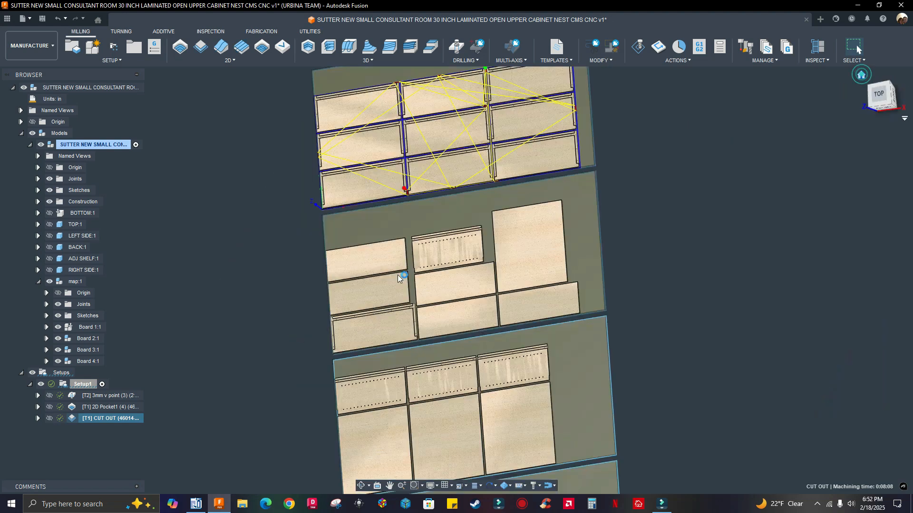
right_click(112, 420)
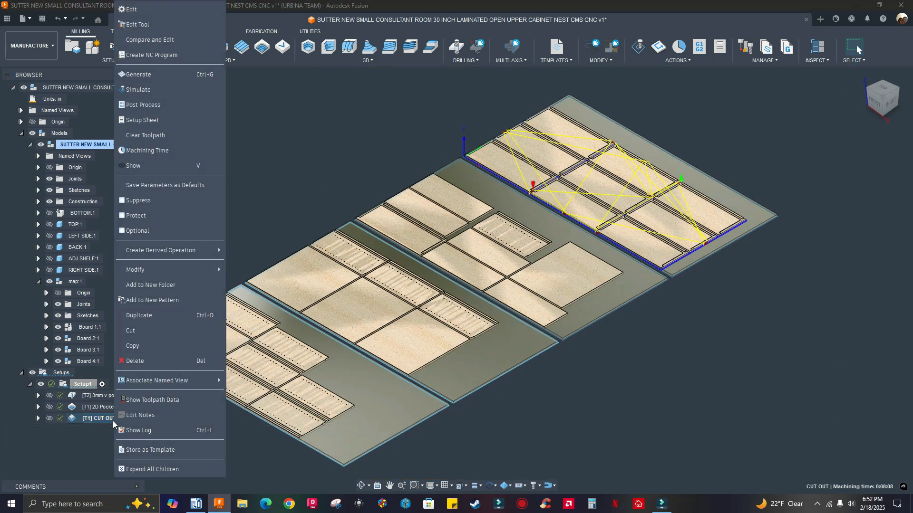
click(146, 450)
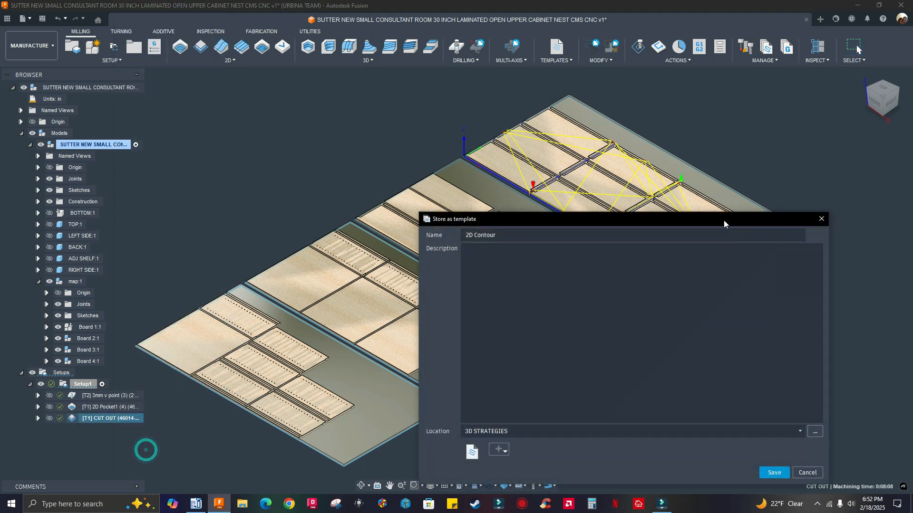
click(815, 433)
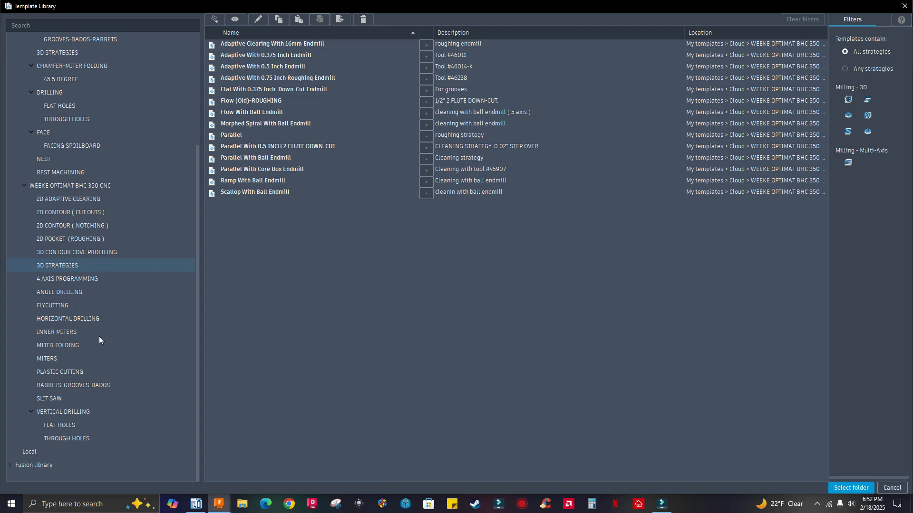
click(83, 212)
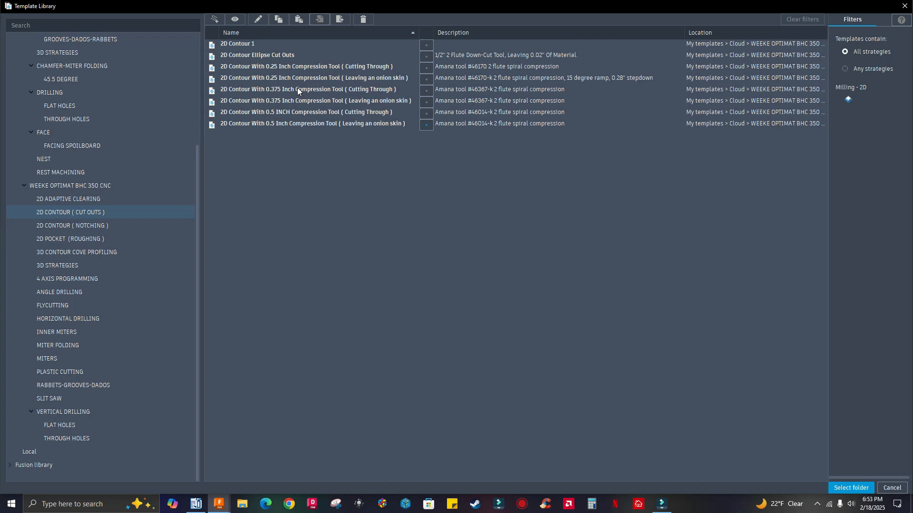
click(296, 115)
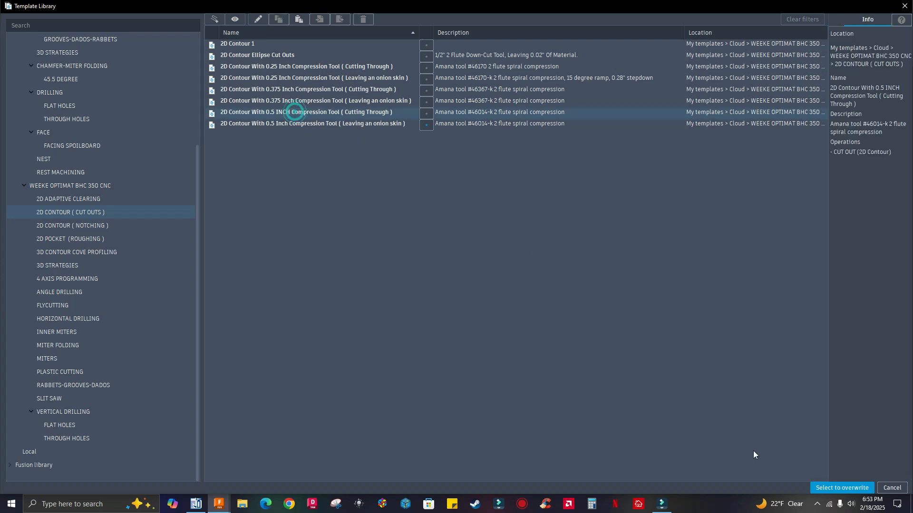
click(821, 489)
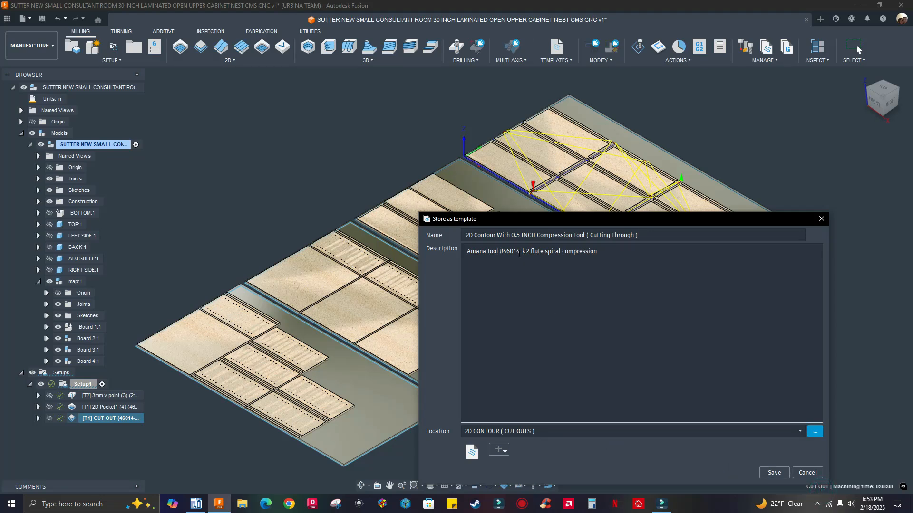
Step: Rename the template as Profile Cut With 0.5 INCH Compression Tool ( Cutting Through ) and save it
click(497, 238)
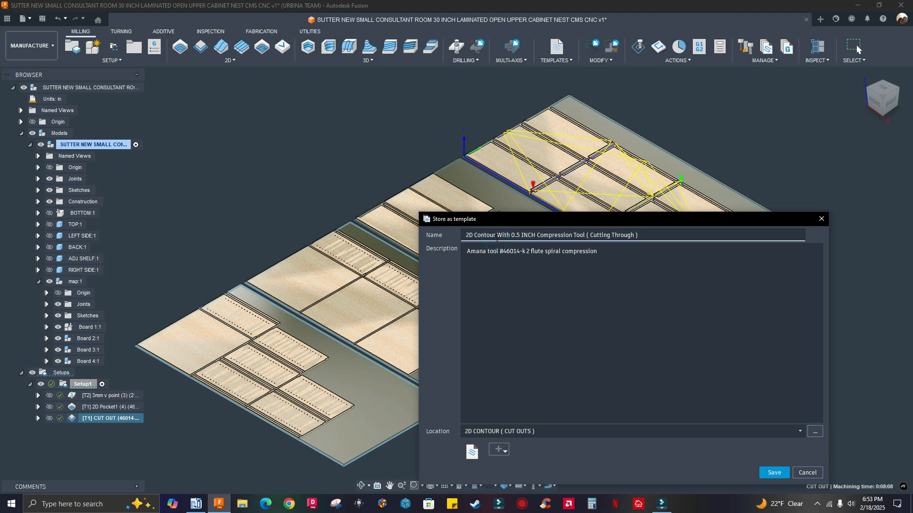
drag(496, 237, 465, 238)
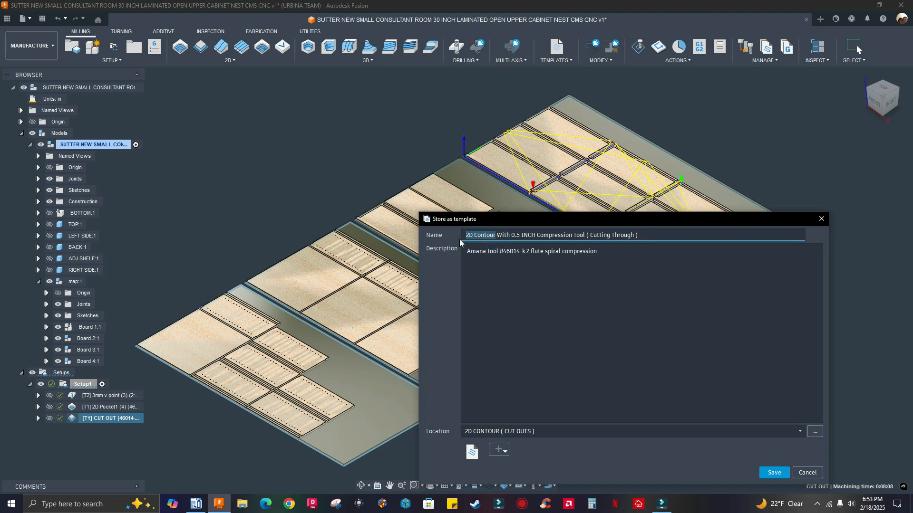
text(Prof)
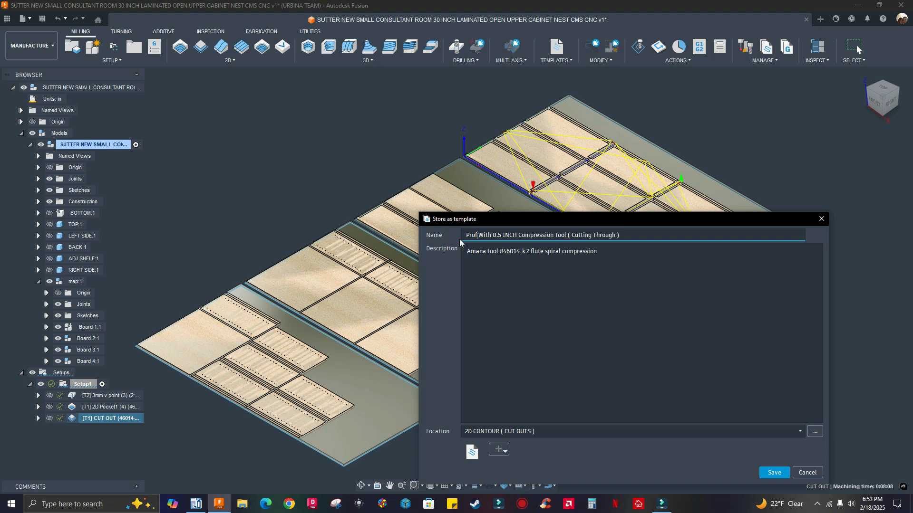
text(ile cu)
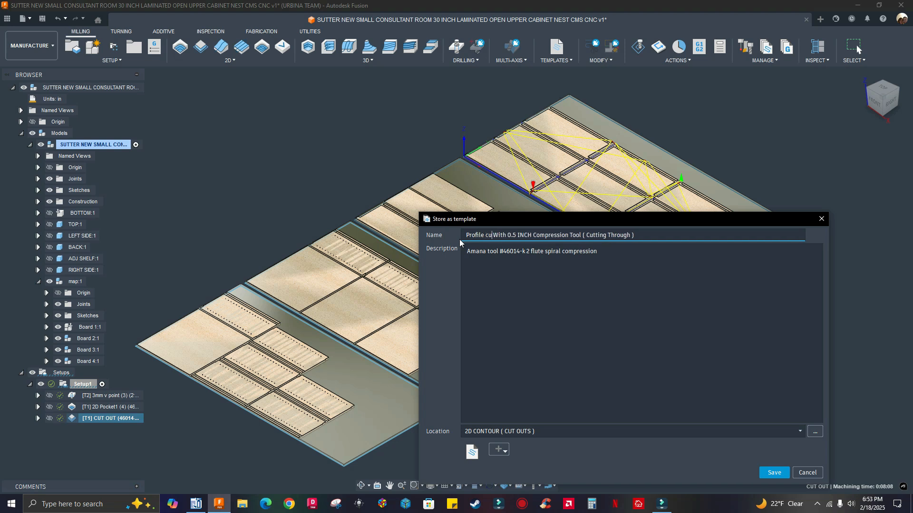
text(tr==)
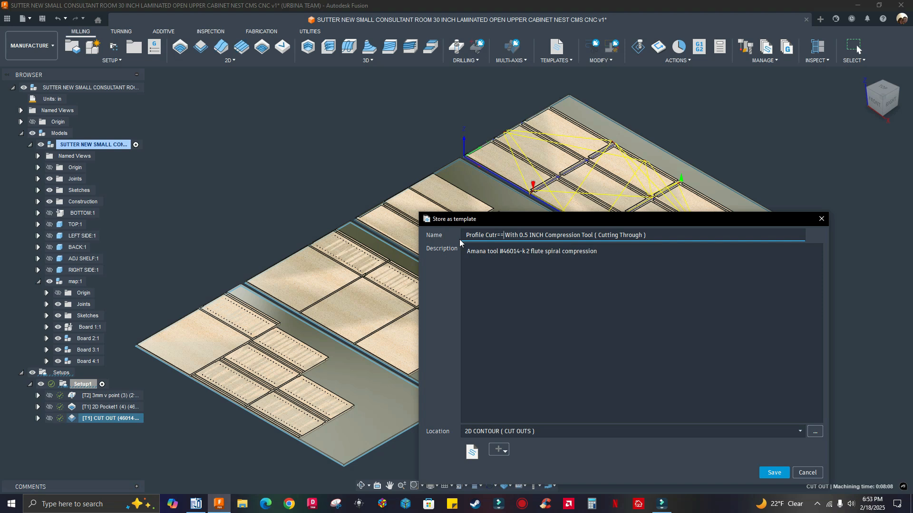
key(BackSpace)
key(BackSpace)
key(BackSpace)
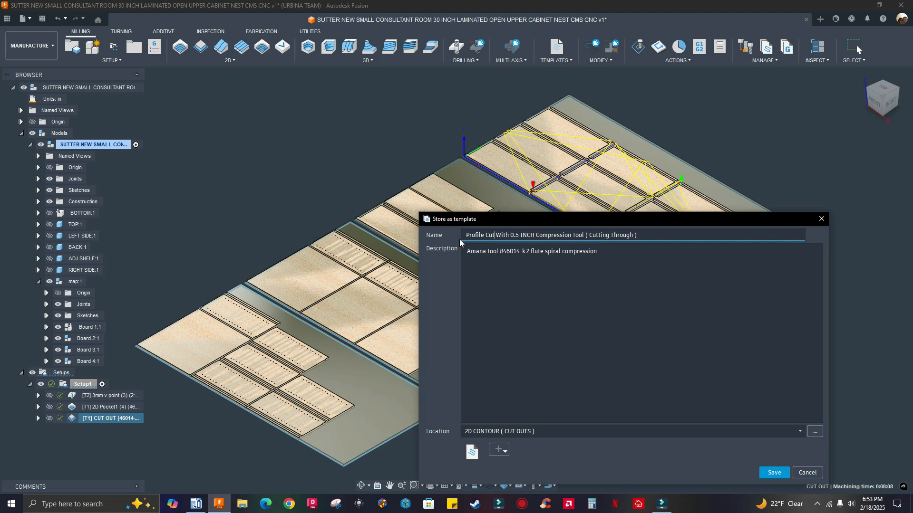
click(484, 256)
click(771, 475)
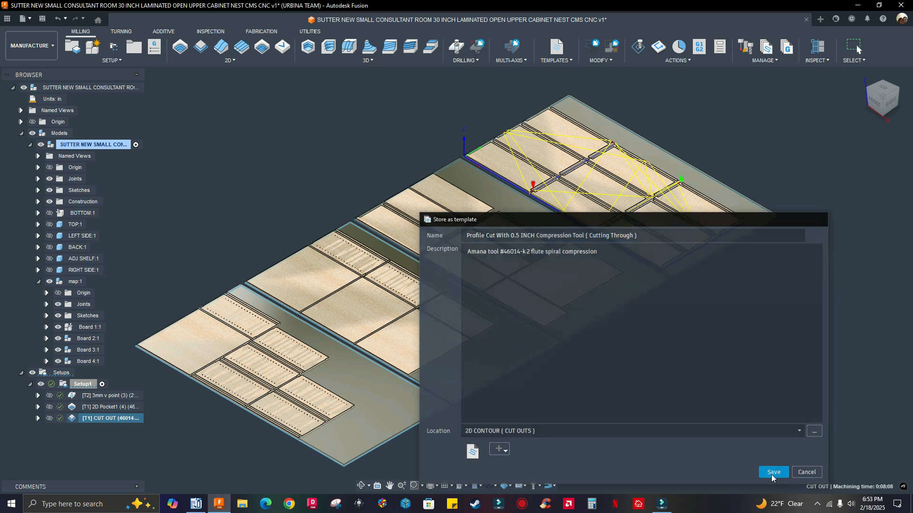
scroll(608, 391, down, 2)
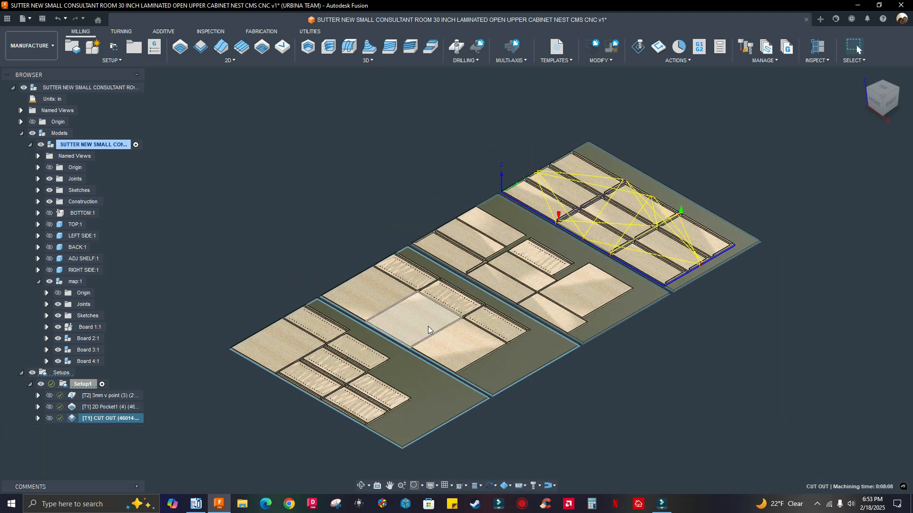
scroll(428, 326, down, 1)
drag(890, 94, 887, 91)
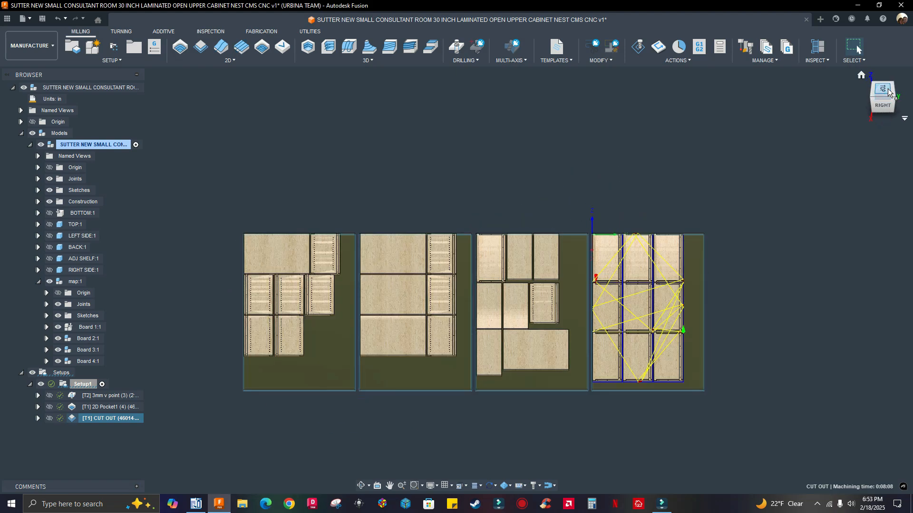
Step: View the nested boards from the top, duplicate Setup1 with its operations, and rename the copy Setup2
click(885, 90)
click(899, 78)
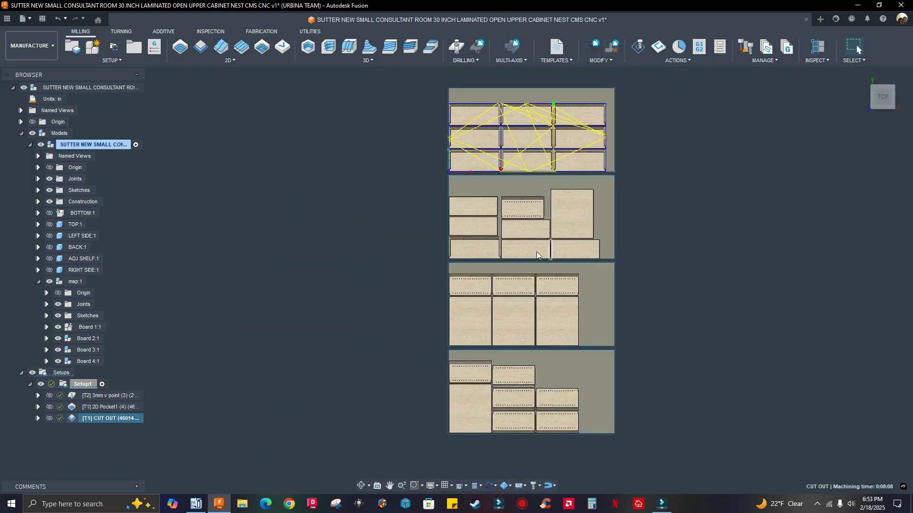
scroll(620, 147, up, 4)
scroll(618, 185, down, 1)
scroll(552, 240, down, 1)
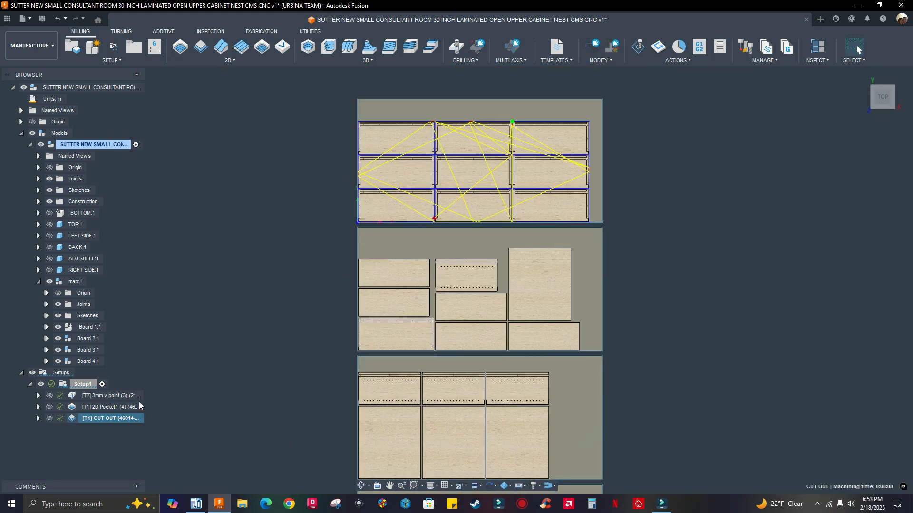
click(86, 385)
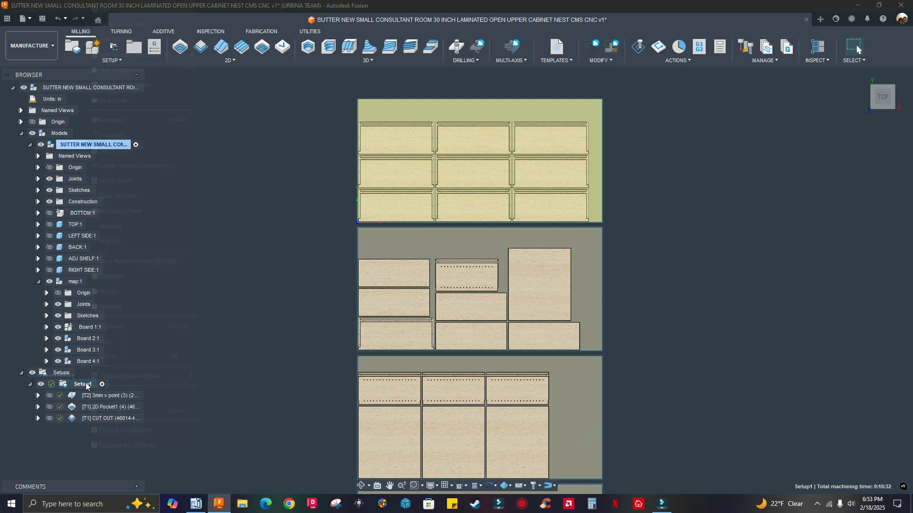
right_click(84, 384)
click(117, 328)
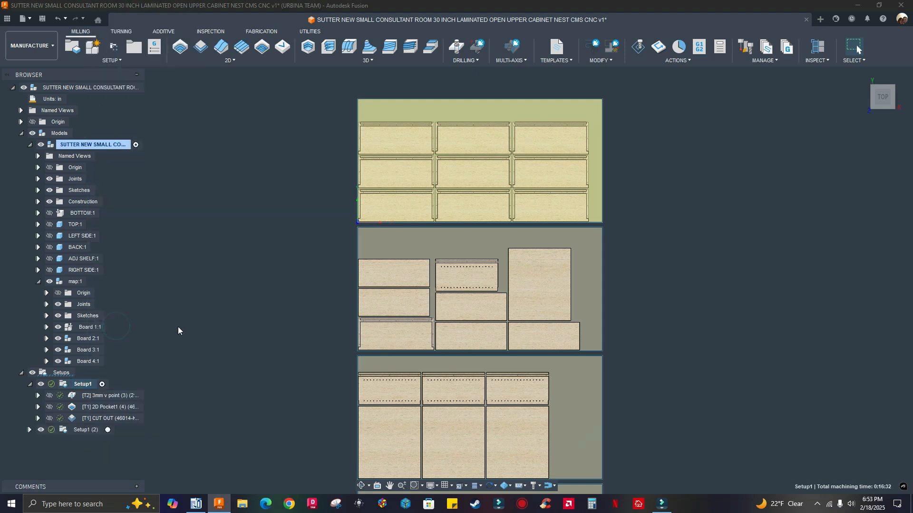
click(84, 431)
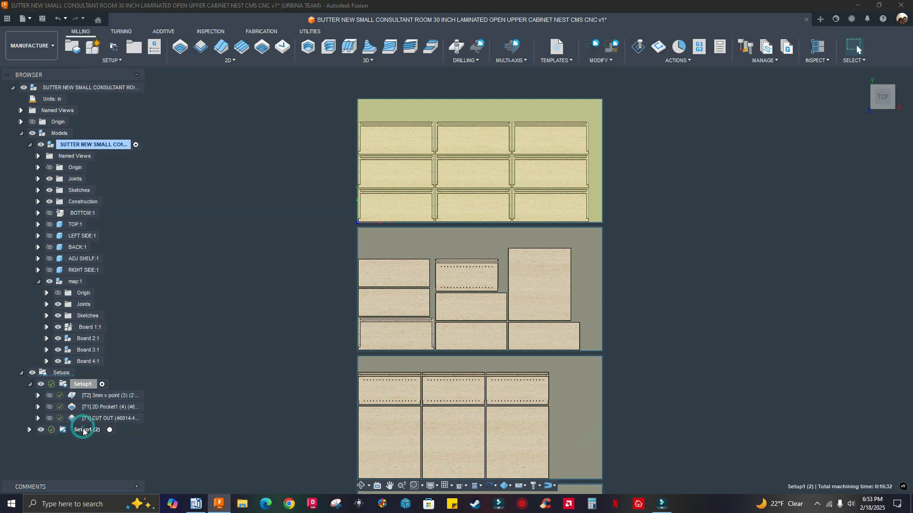
click(85, 430)
key(BackSpace)
Step: Edit Setup2 and replace its model Board 1:1 with Board 2:1
right_click(85, 430)
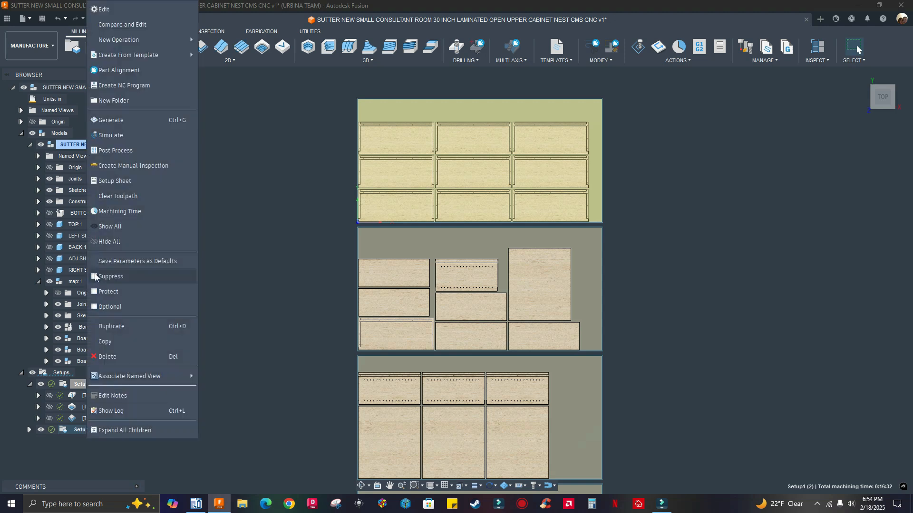
click(107, 9)
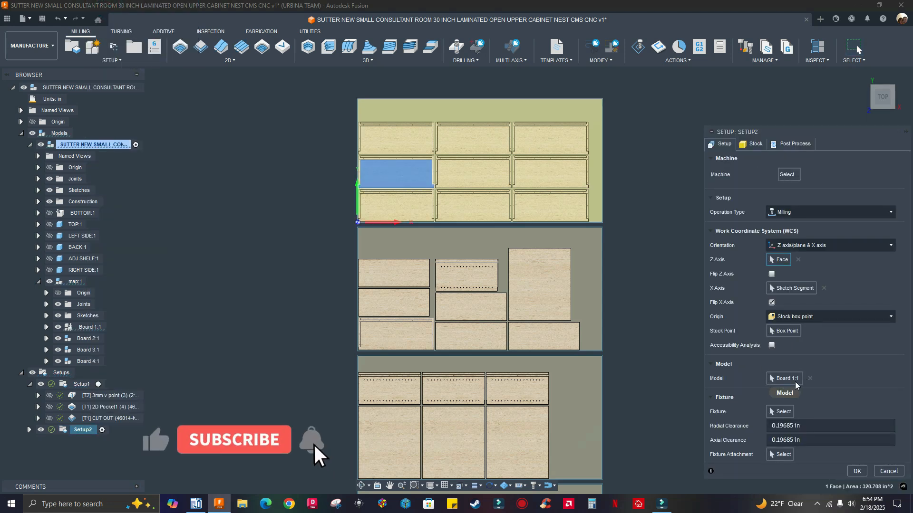
click(810, 380)
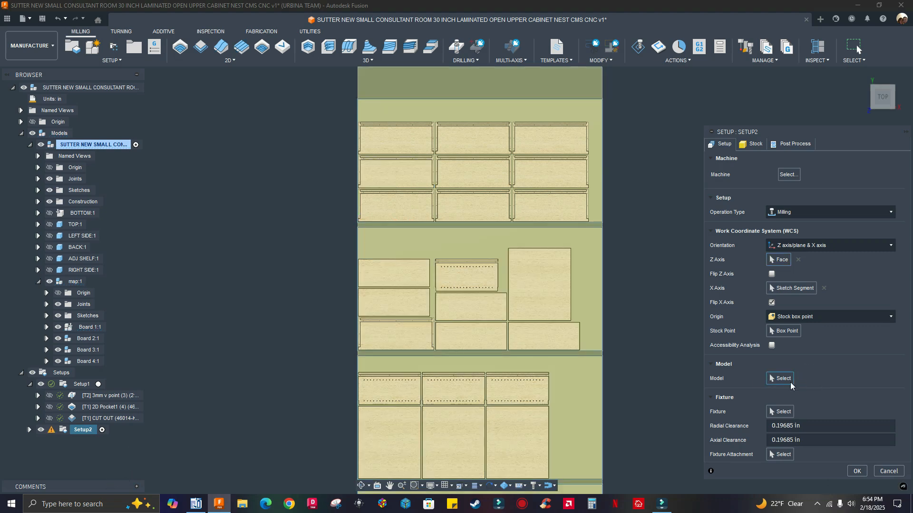
click(89, 339)
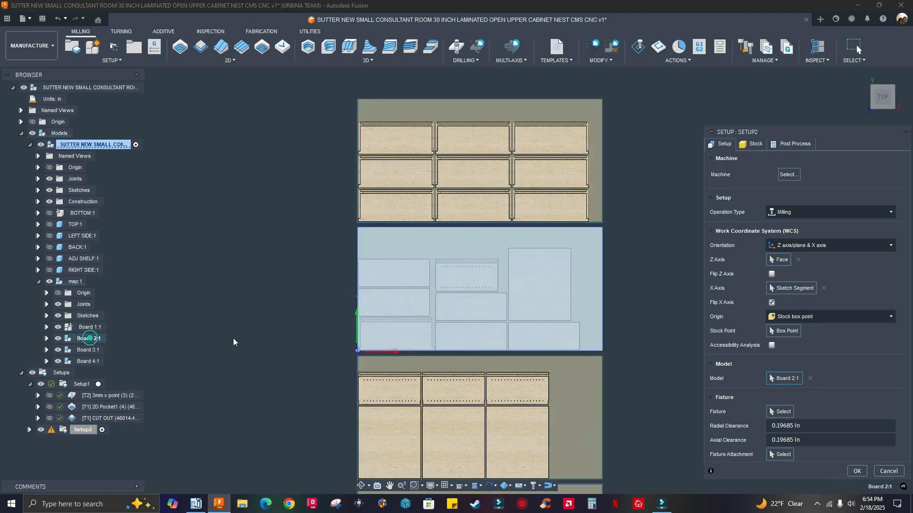
Step: Renumber Setup2's post-process program name and comment for sheet number 2, and accept the setup
click(789, 144)
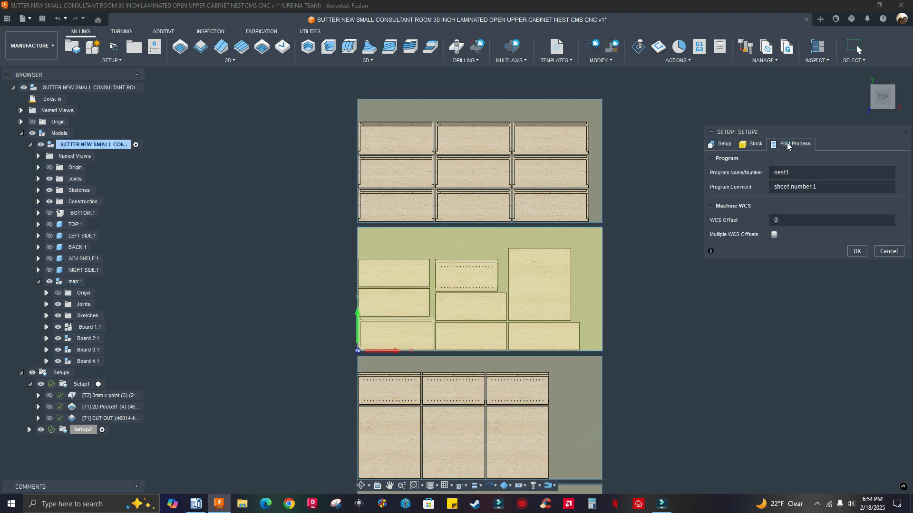
click(795, 173)
key(BackSpace)
click(818, 187)
key(BackSpace)
text(2)
click(853, 251)
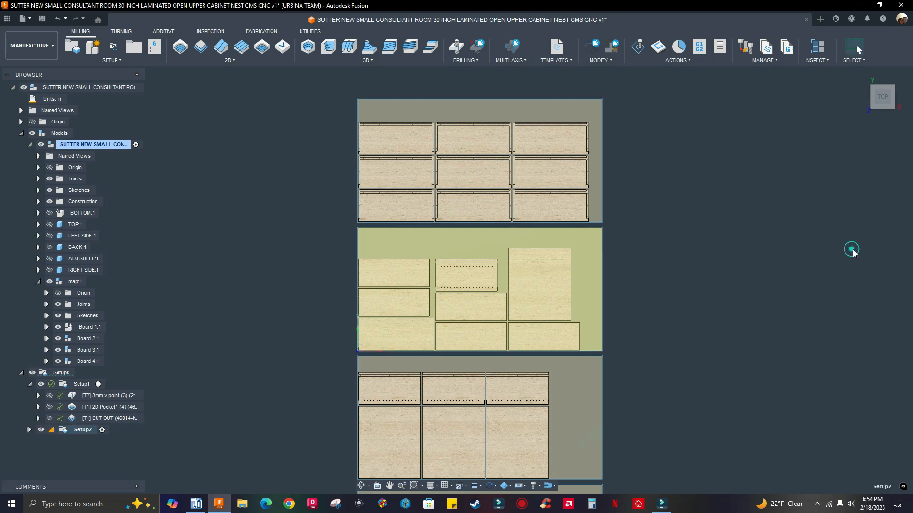
Step: Examine the operations copied into Setup2 and the holes on the second board's parts
click(29, 431)
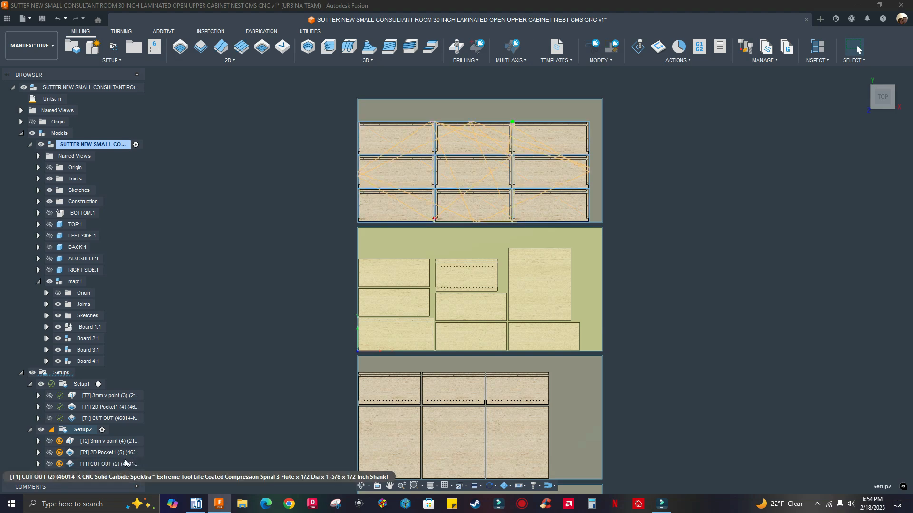
scroll(213, 402, down, 1)
scroll(441, 371, up, 8)
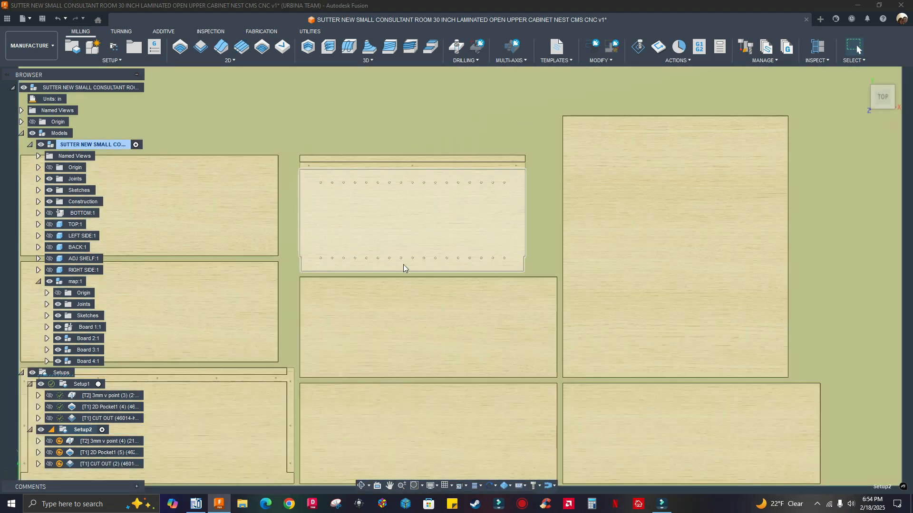
middle_drag(403, 265, 586, 312)
scroll(435, 209, up, 3)
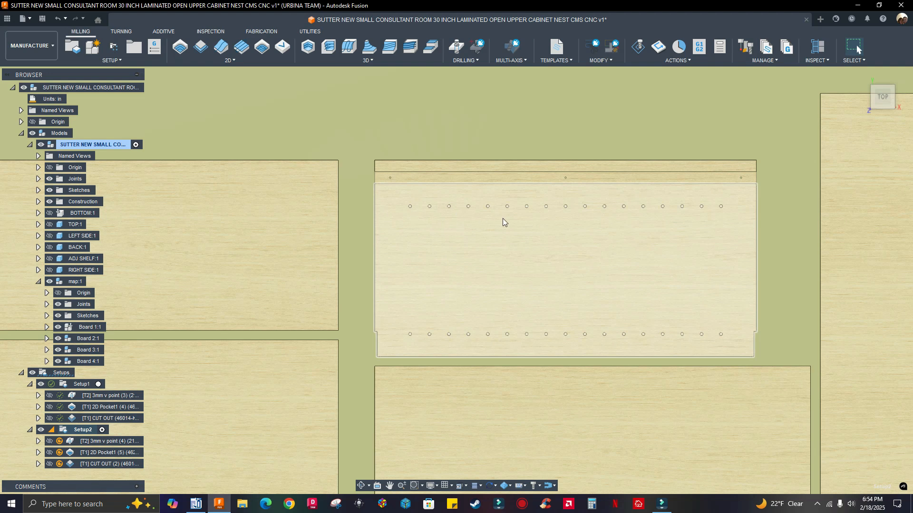
scroll(536, 221, down, 10)
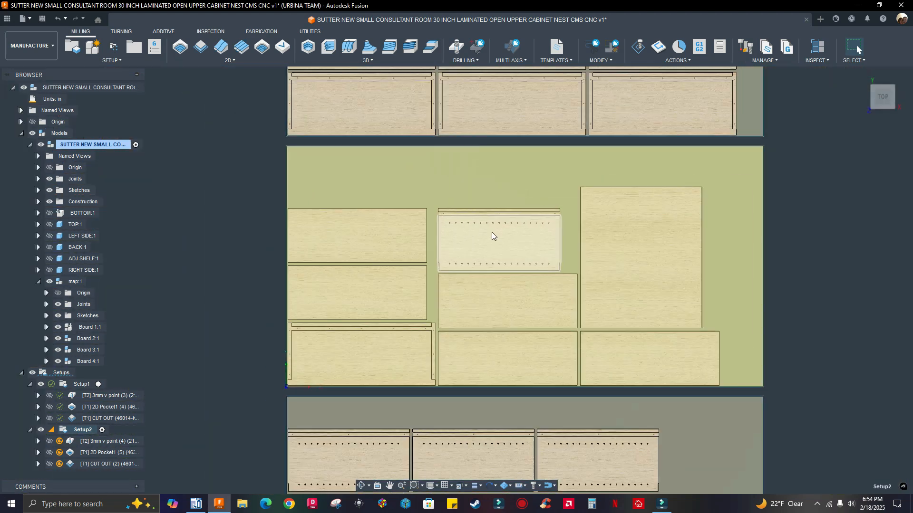
scroll(515, 229, down, 3)
scroll(669, 240, down, 2)
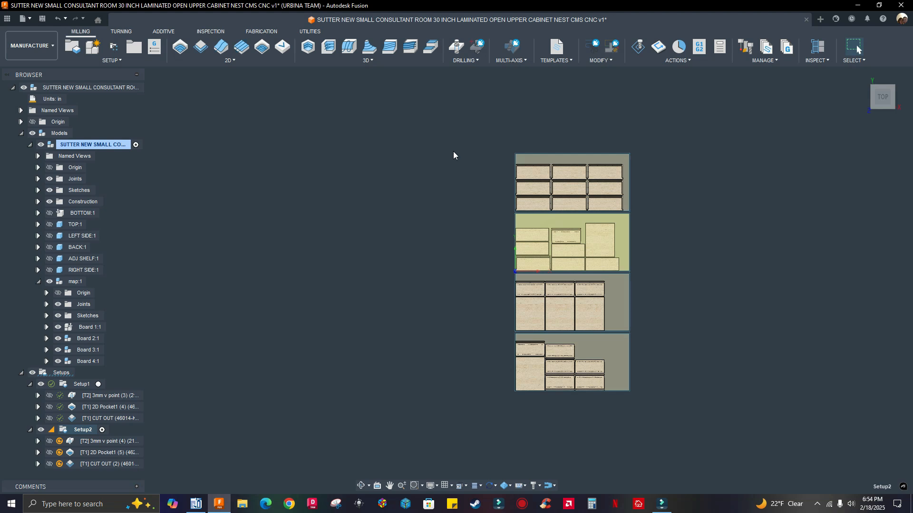
Step: Add the 5mm flat holes drilling template to Setup2 and move it to the start of the operation order
key(s)
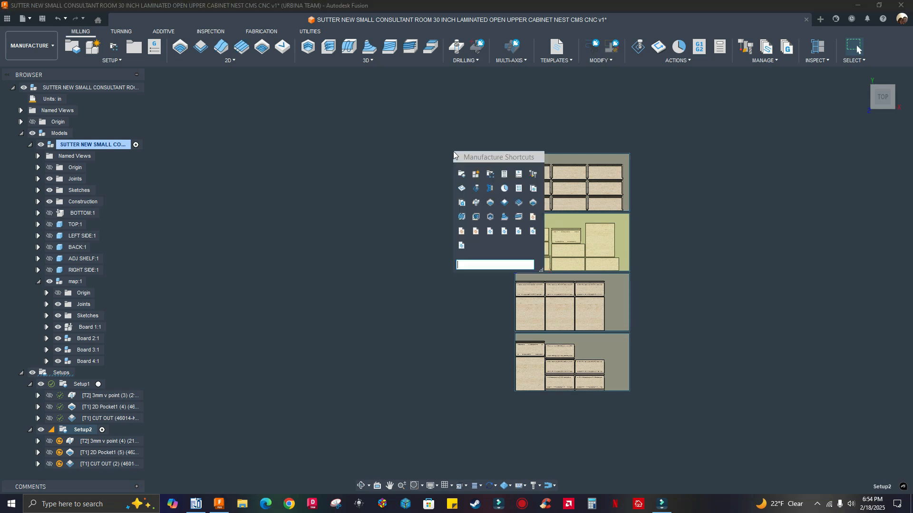
click(491, 233)
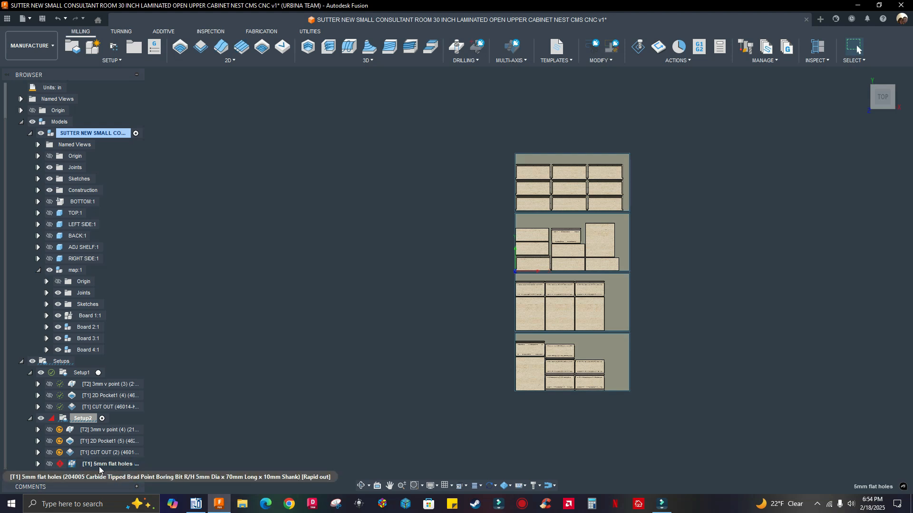
click(100, 468)
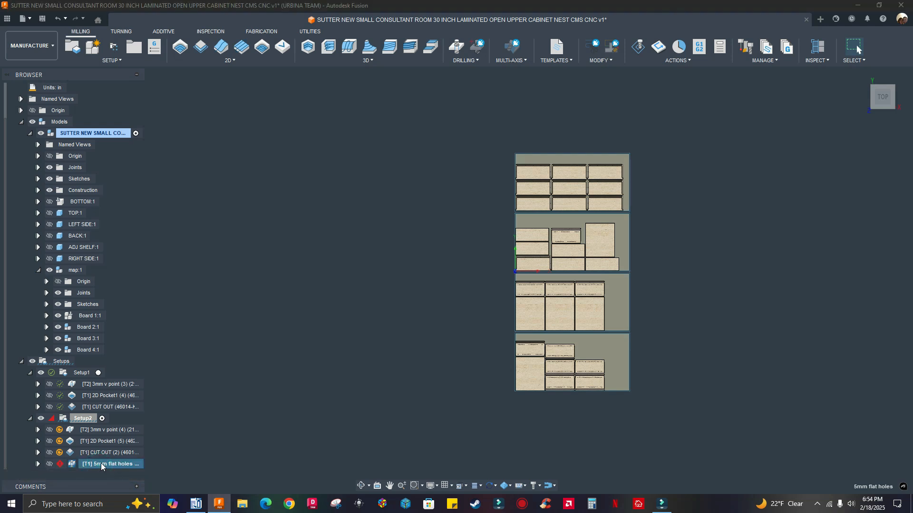
drag(101, 465, 100, 430)
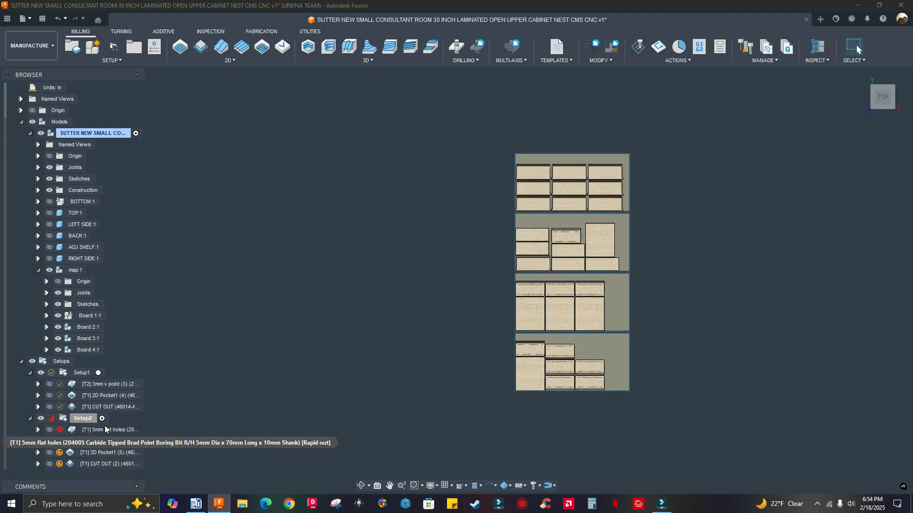
Step: Edit 5mm flat holes to drill all shelf-pin holes of the same diameter on the second board, review its settings, and generate the toolpath
right_click(103, 430)
click(134, 9)
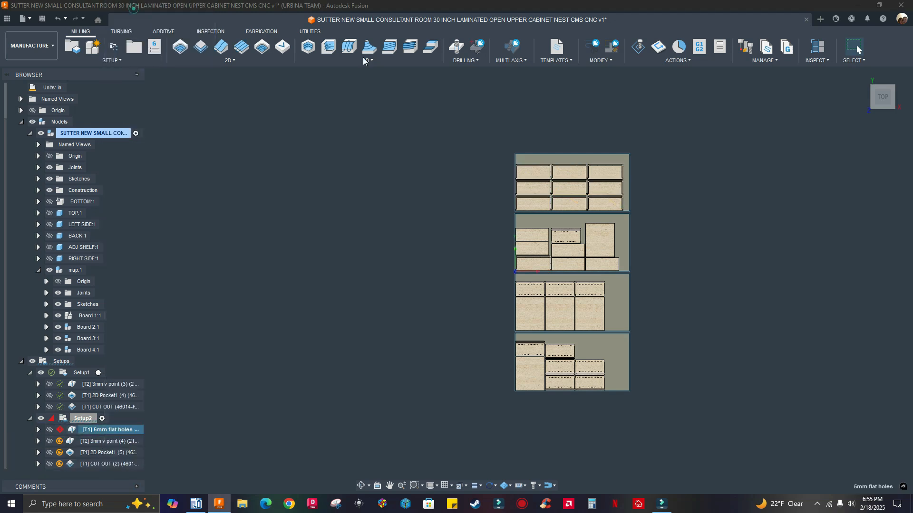
scroll(572, 247, up, 6)
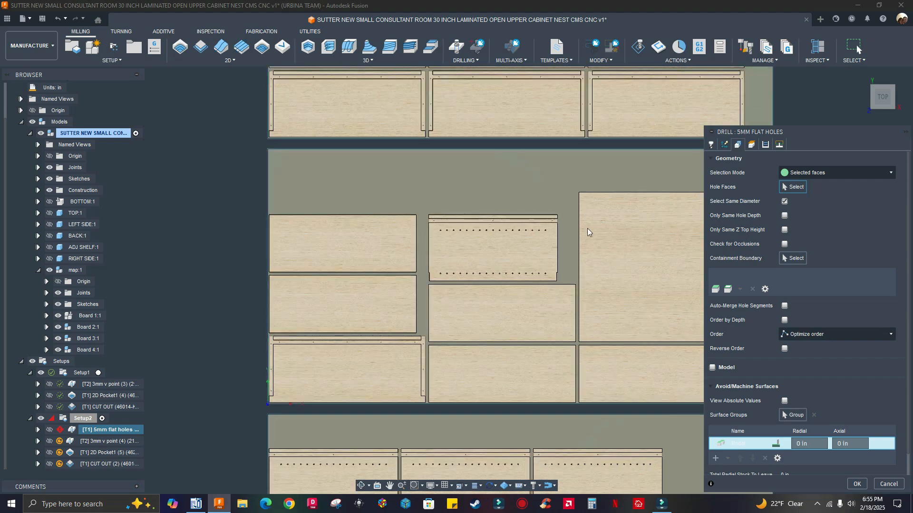
scroll(461, 242, up, 8)
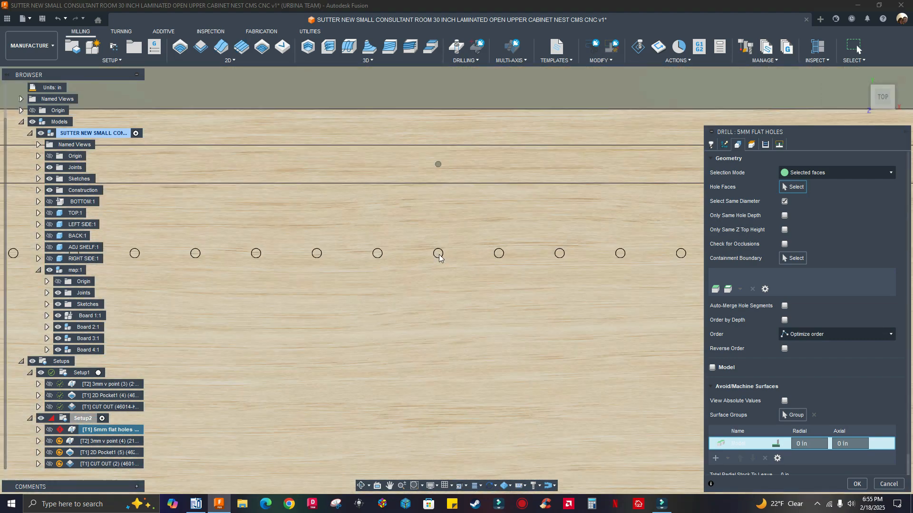
click(439, 257)
scroll(434, 214, down, 10)
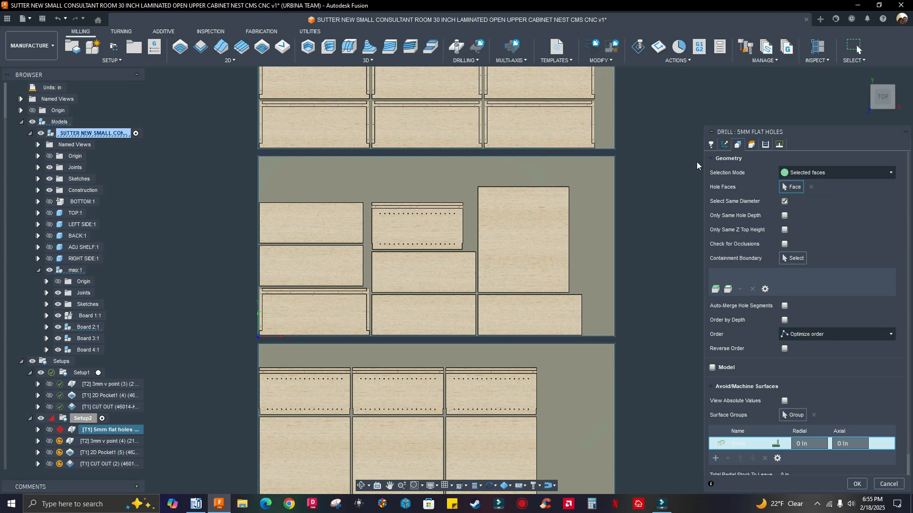
click(751, 145)
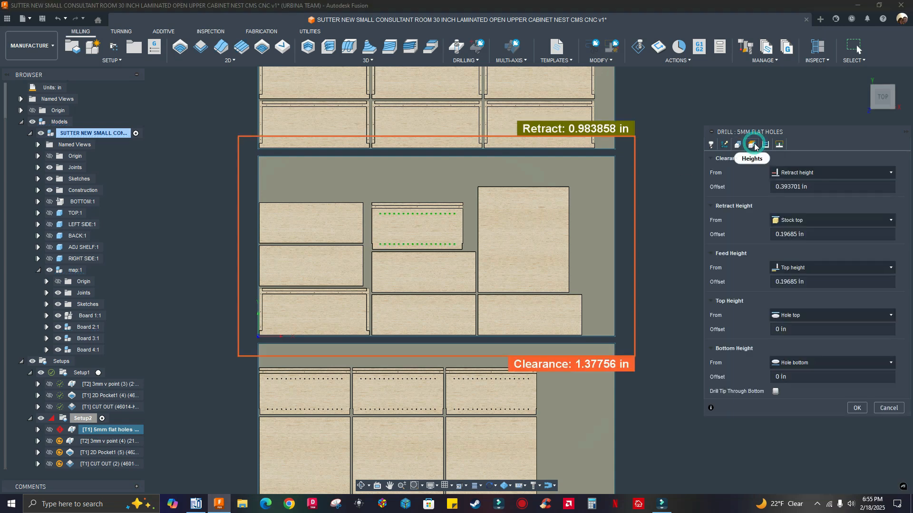
click(765, 145)
click(711, 145)
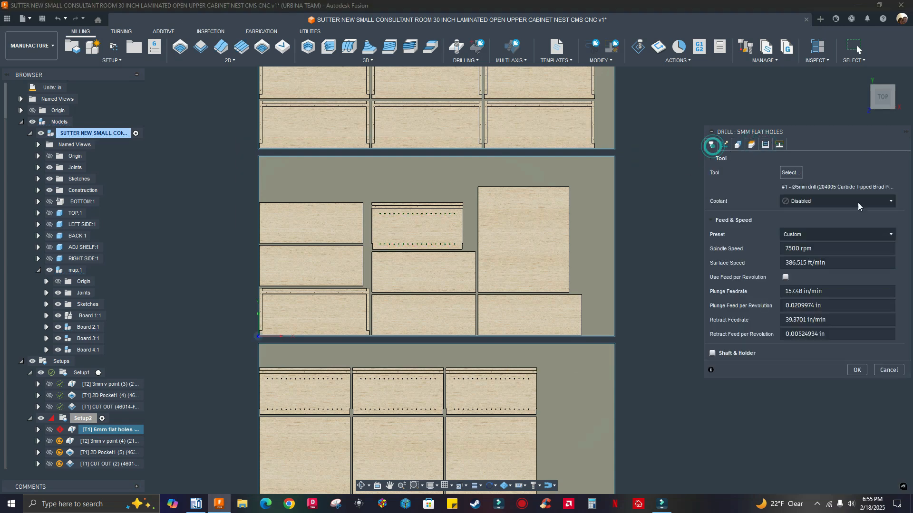
click(857, 371)
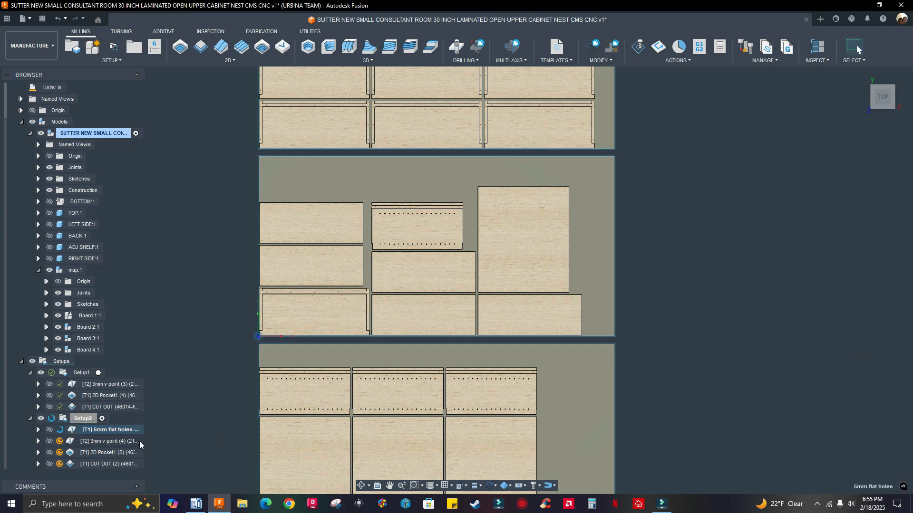
Step: Edit 3mm v point (4) in Setup2, clear its hole faces, and select a small groove hole on the second board's drilled side panel
right_click(122, 442)
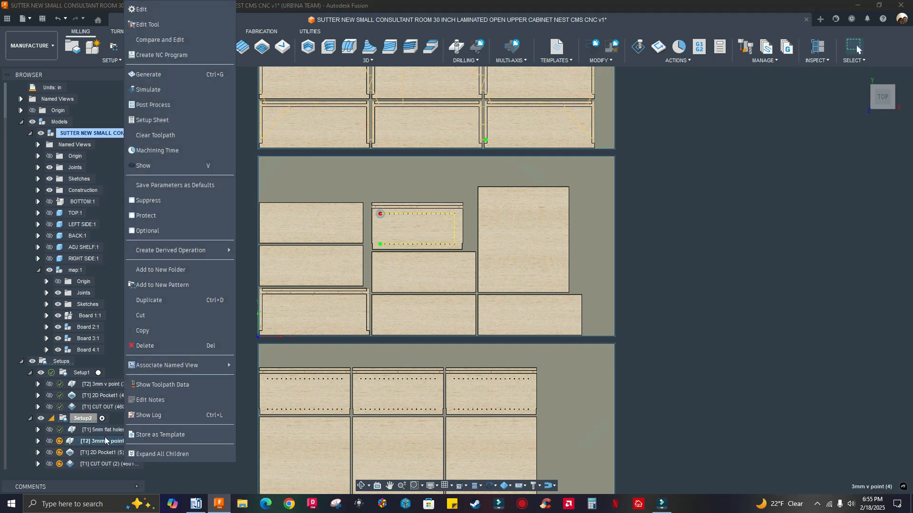
click(143, 11)
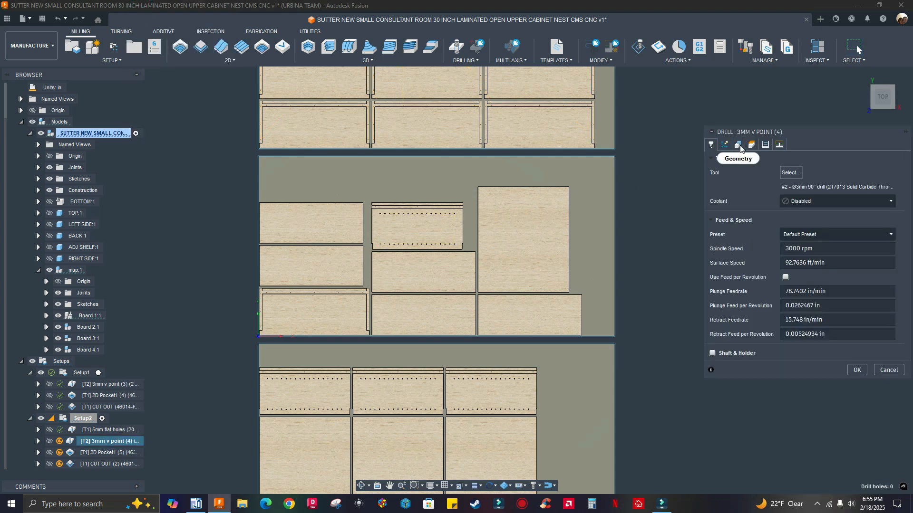
click(737, 147)
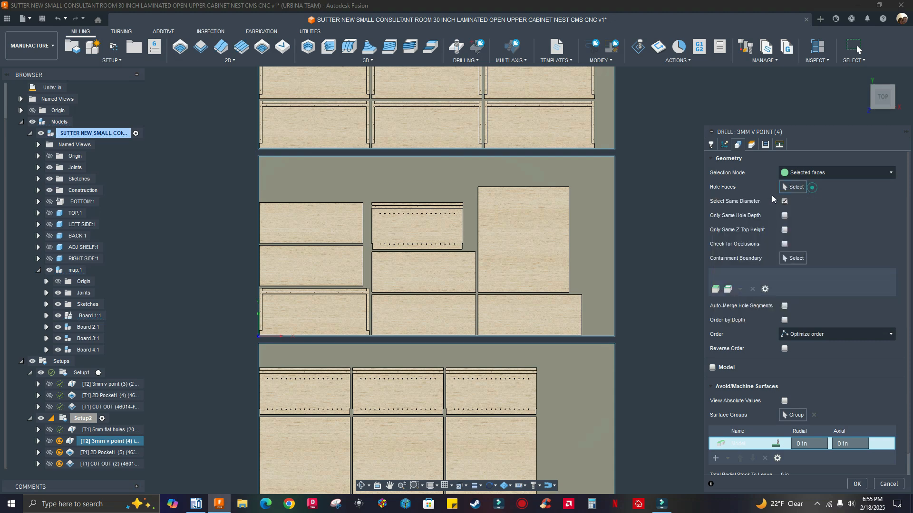
click(812, 188)
scroll(426, 207, up, 5)
scroll(458, 230, up, 5)
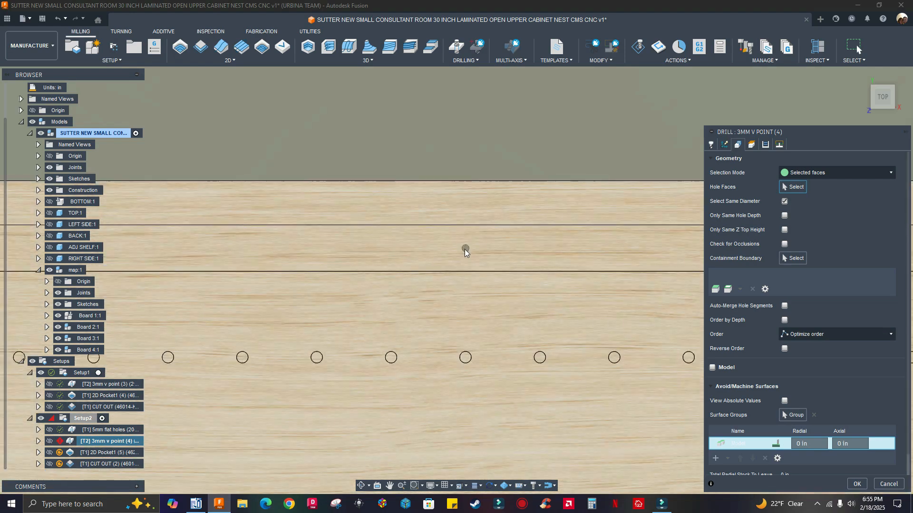
click(466, 250)
scroll(392, 214, down, 5)
scroll(386, 184, down, 5)
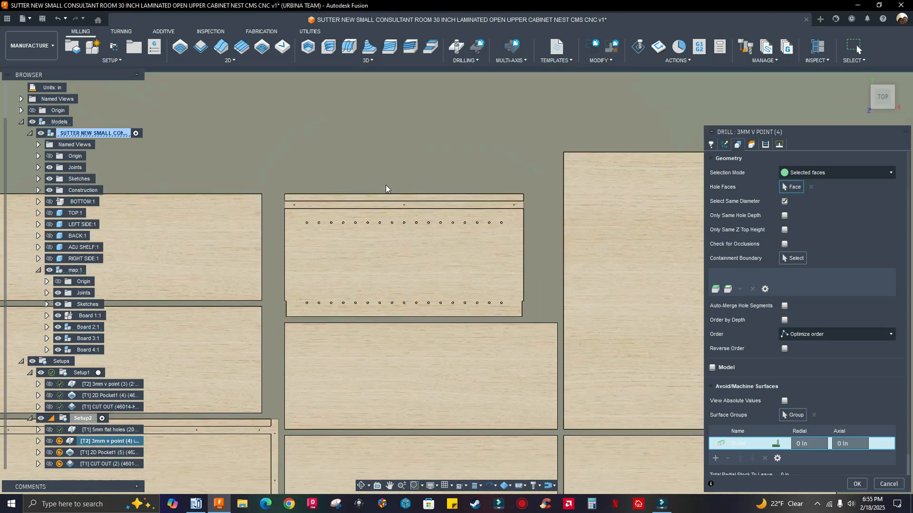
scroll(200, 332, up, 6)
scroll(175, 309, down, 5)
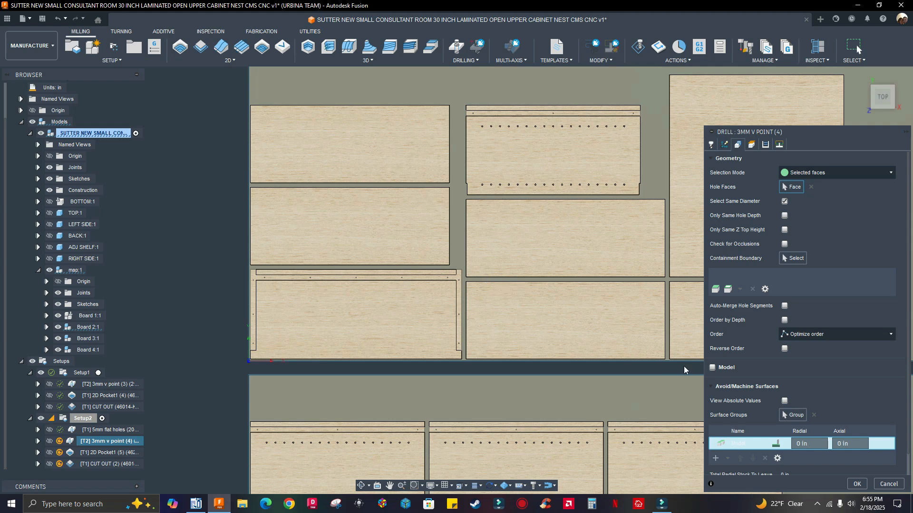
Step: Accept the edited hole selection of the 3mm v point (4) drilling operation in Setup2
click(857, 484)
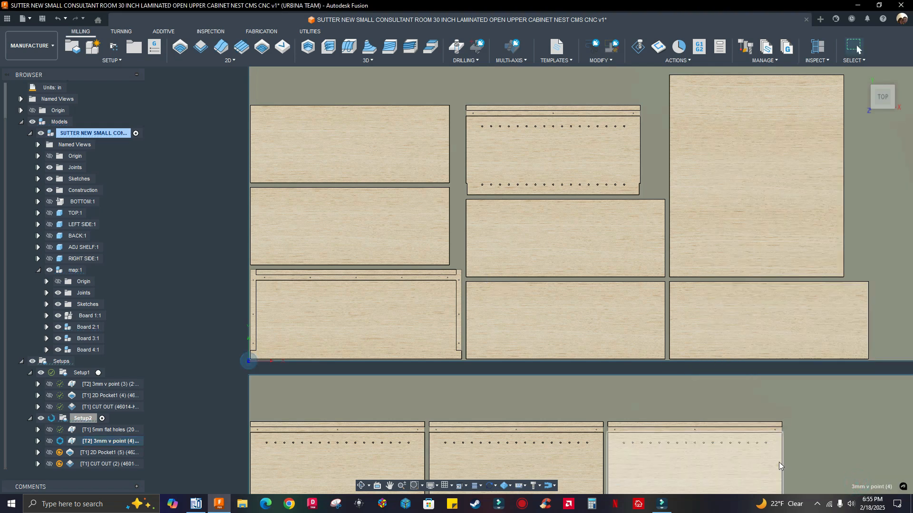
scroll(405, 357, down, 2)
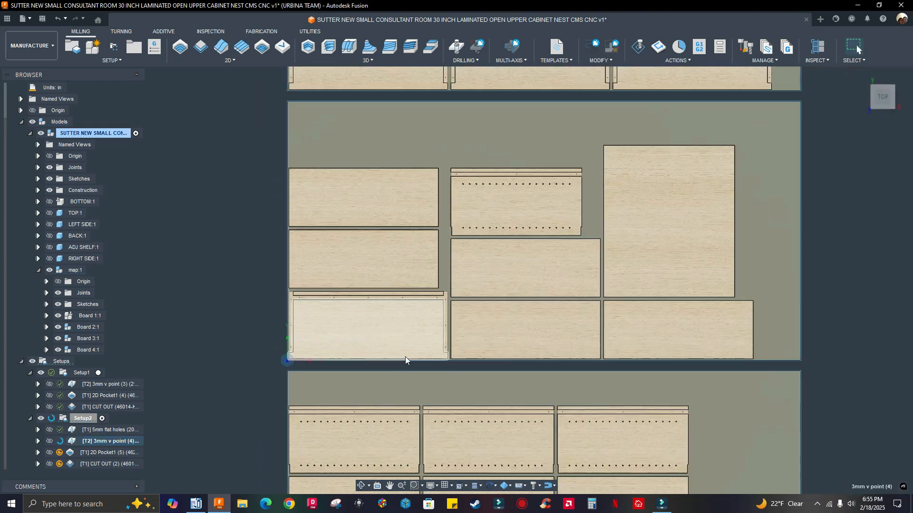
Step: Edit the pocket selection of the 2D Pocket1 (5) operation in Setup2 and clear its existing faces
right_click(108, 452)
click(135, 10)
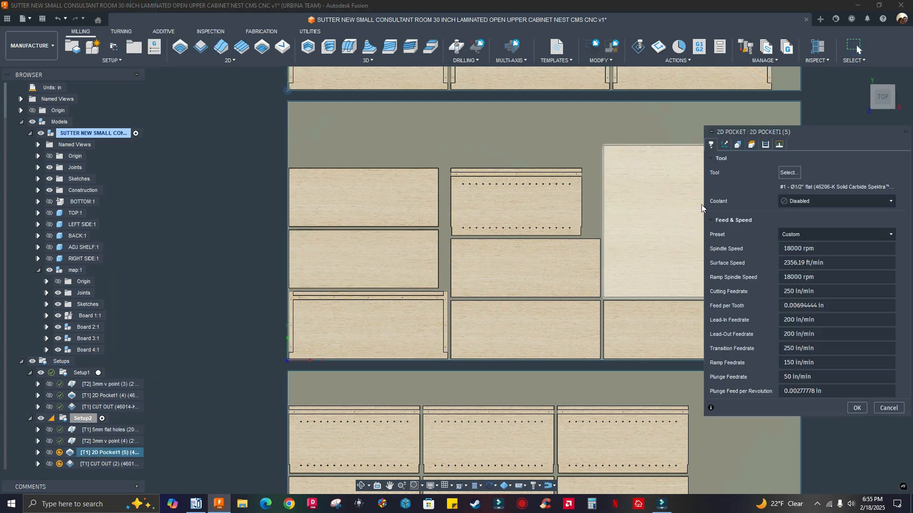
click(738, 145)
right_click(744, 188)
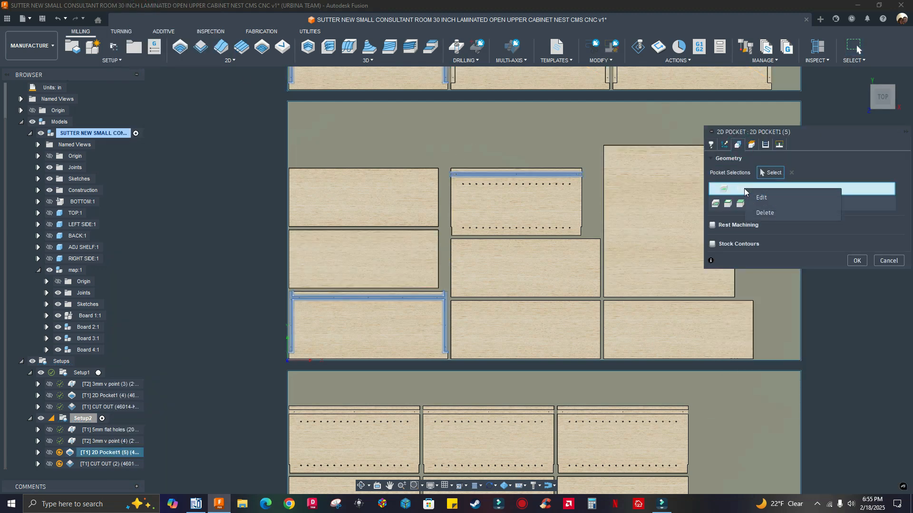
click(761, 198)
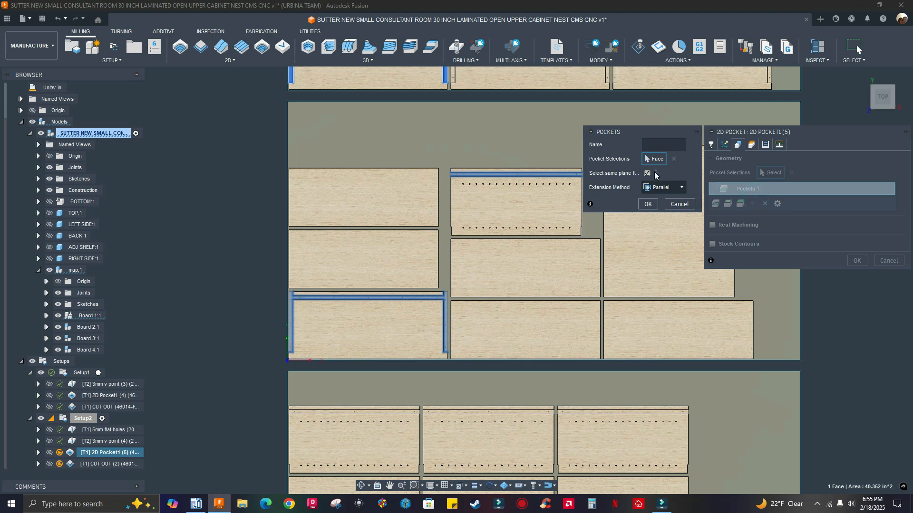
scroll(288, 297, down, 4)
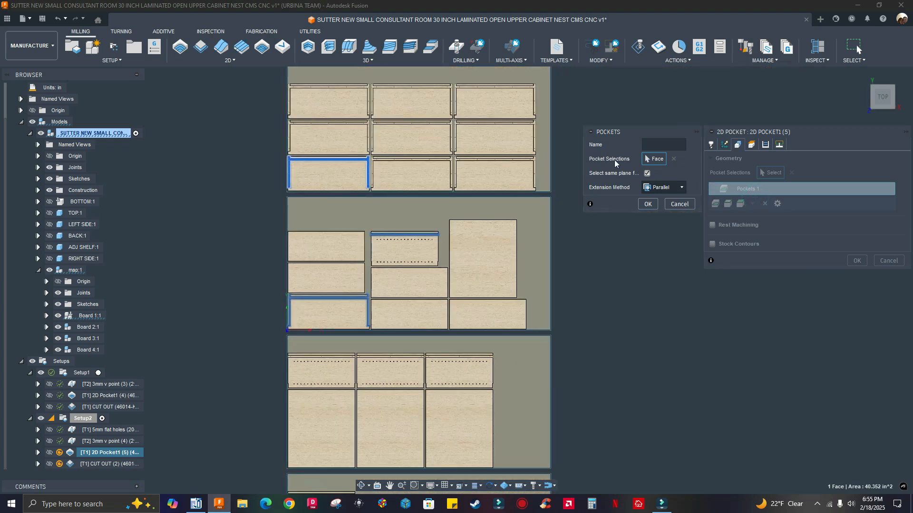
click(674, 159)
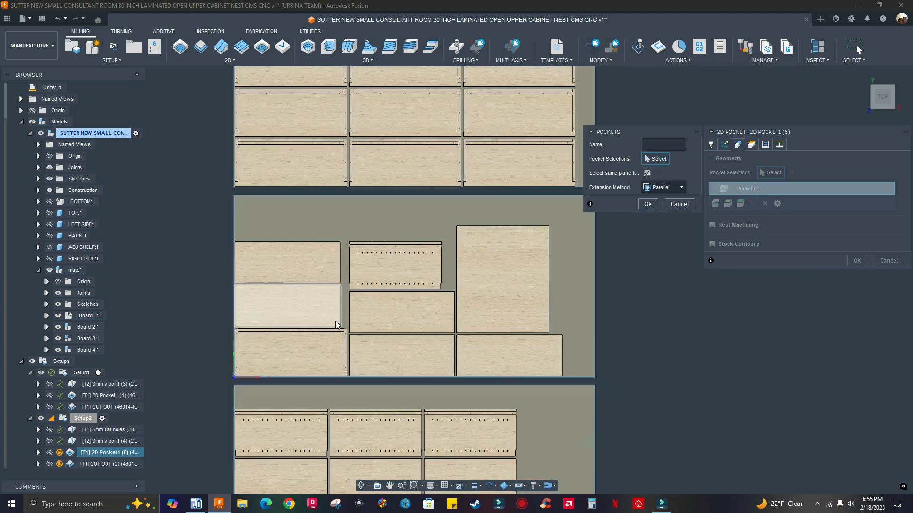
Step: Select the side groove face on the second sheet's origin-corner panel as the pocket, including same-plane faces, and accept the operation
scroll(342, 333, up, 10)
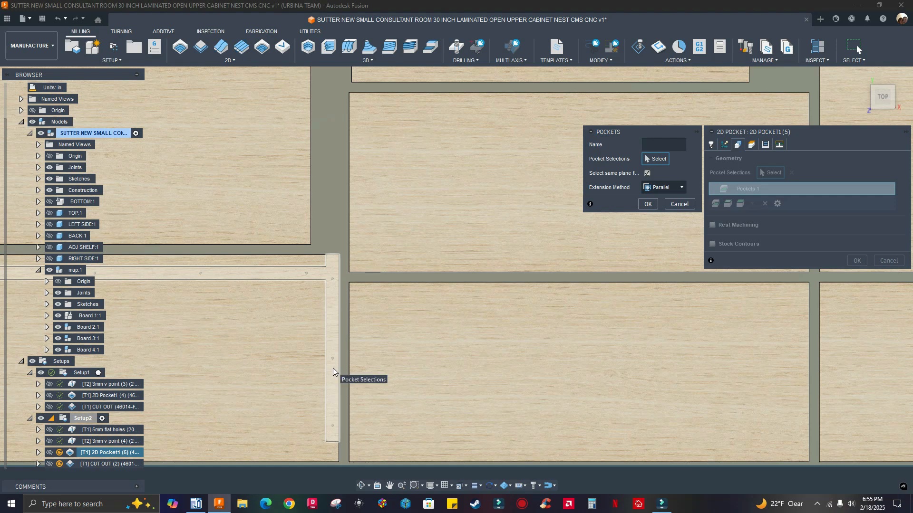
click(335, 370)
scroll(342, 324, down, 8)
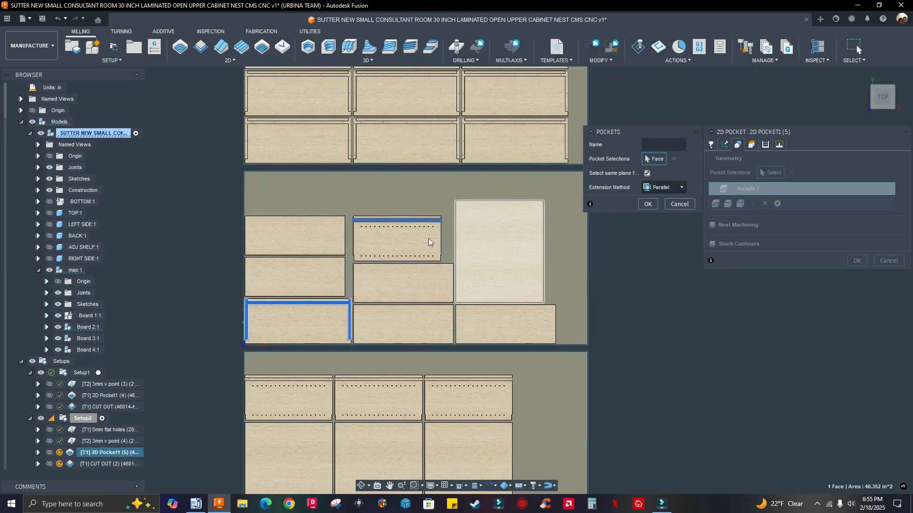
click(648, 205)
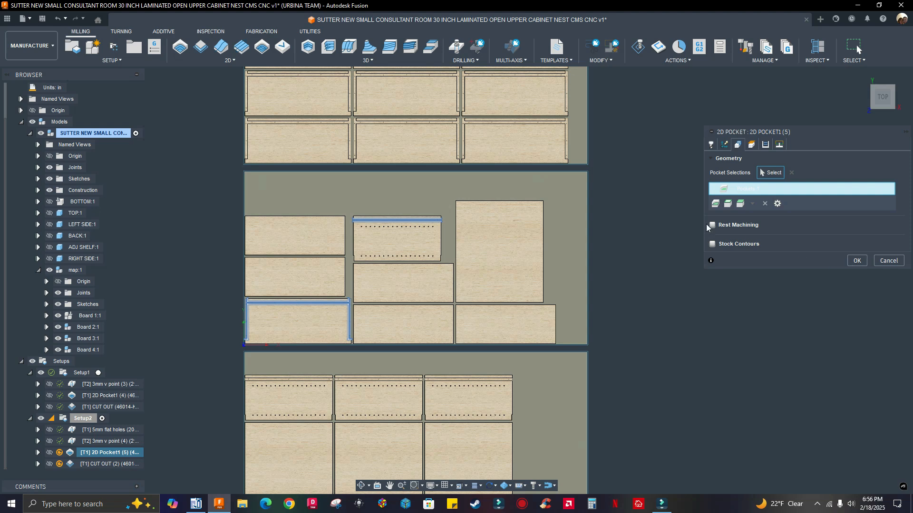
click(857, 261)
scroll(511, 342, down, 2)
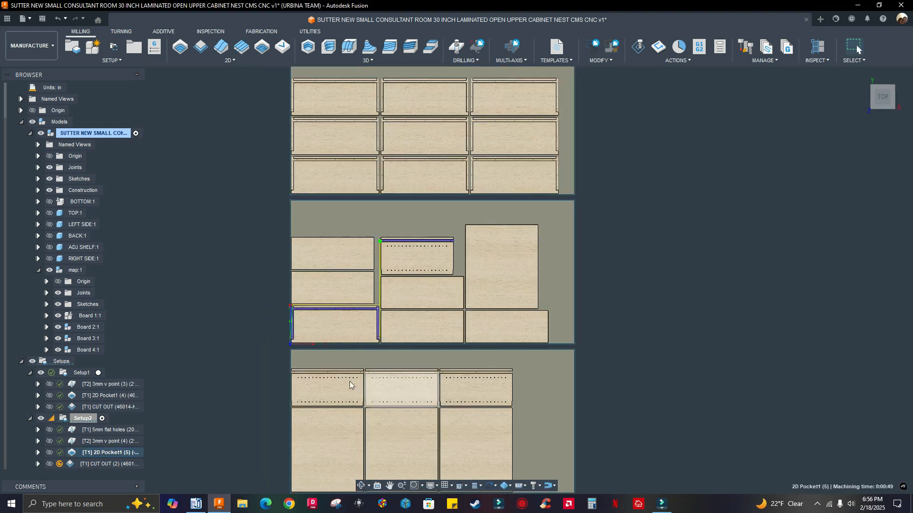
Step: Edit the face contour selection of the CUT OUT (2) operation in Setup2 and clear its existing faces
click(109, 463)
right_click(109, 463)
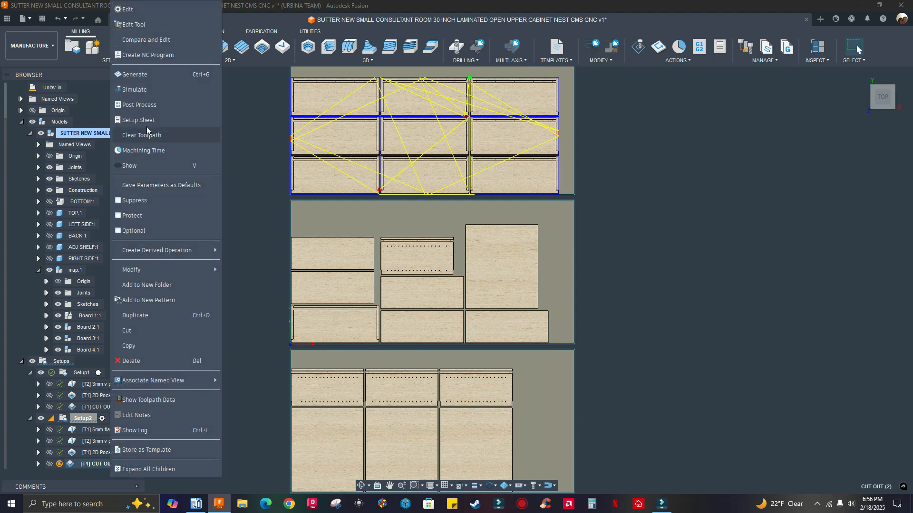
click(131, 10)
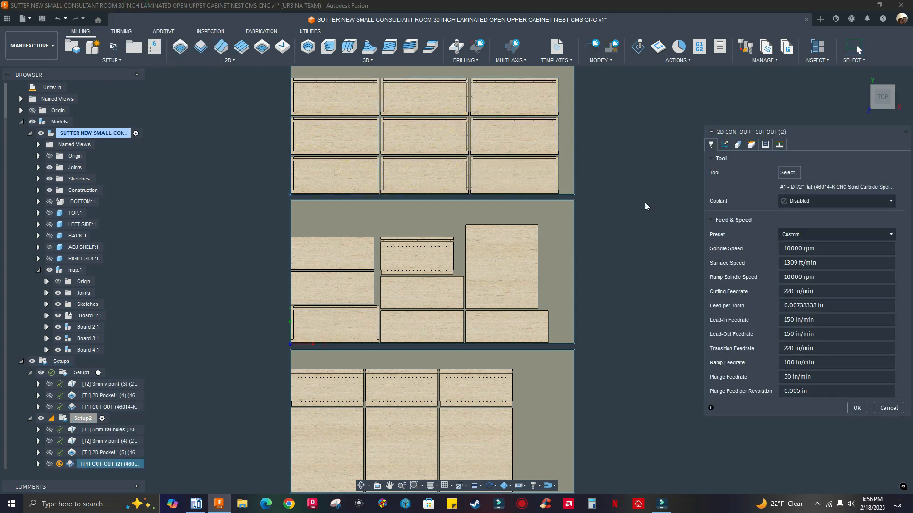
click(737, 144)
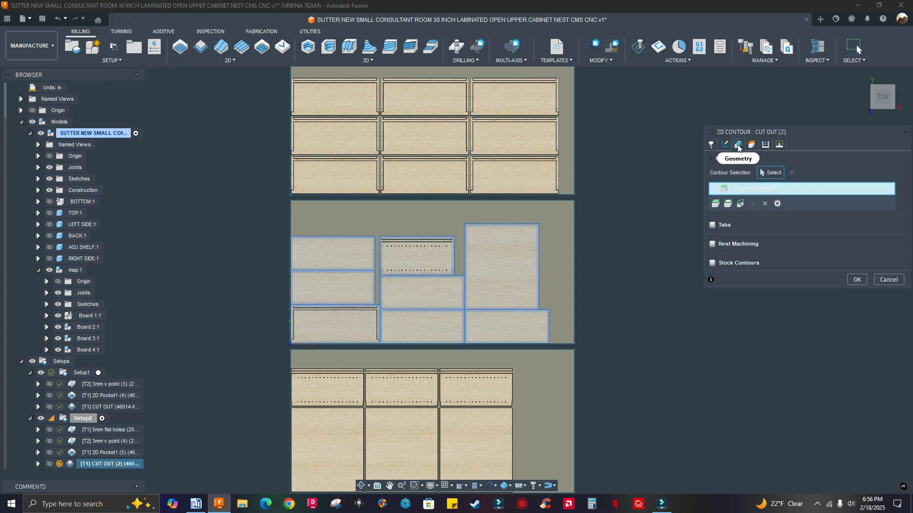
right_click(744, 189)
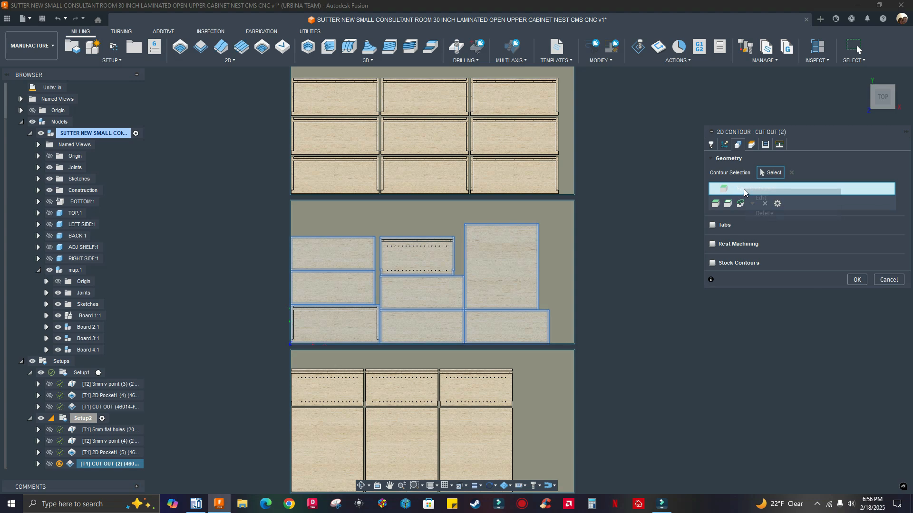
click(752, 197)
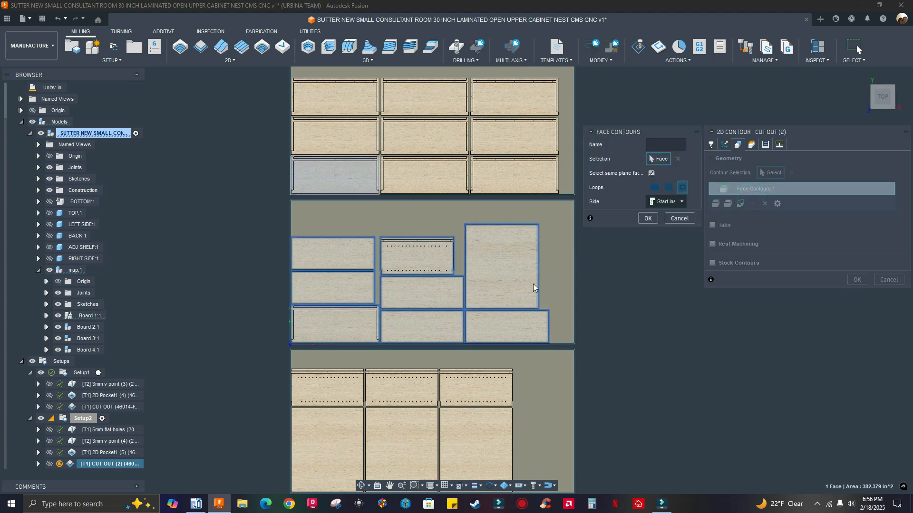
shift+middle_drag(411, 344, 432, 239)
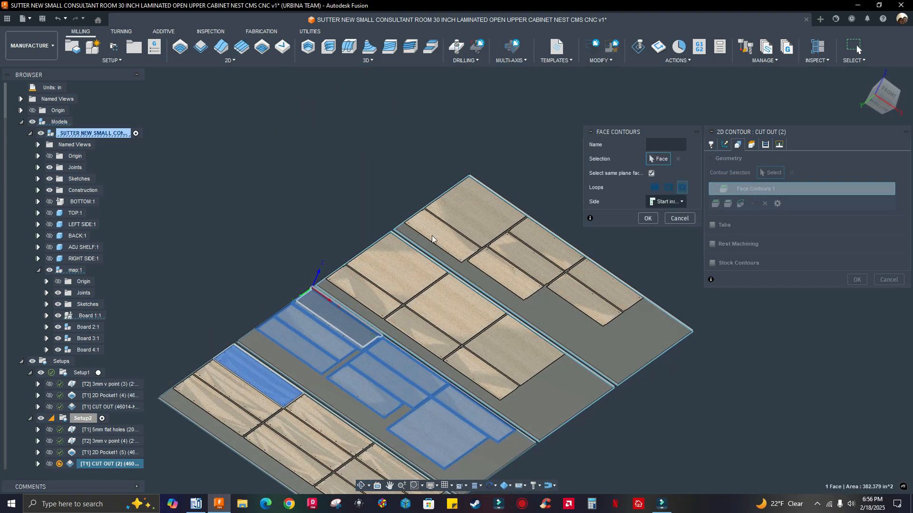
click(679, 159)
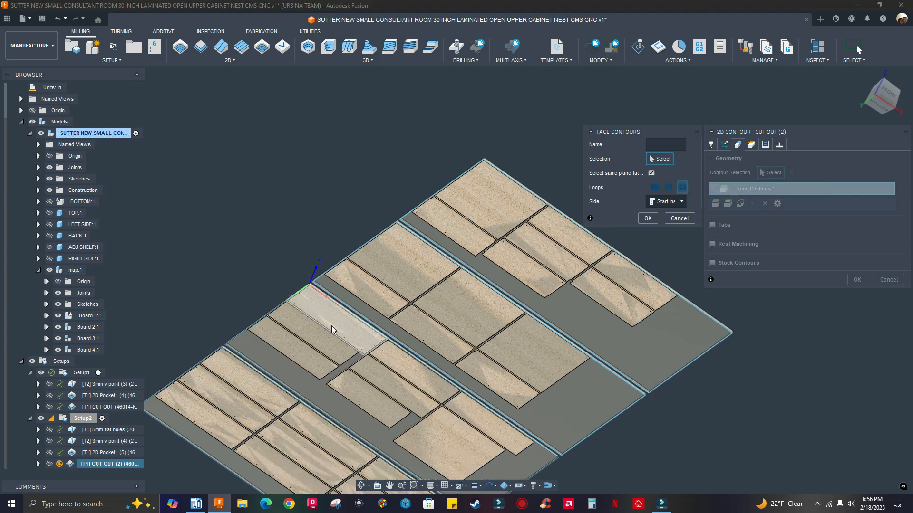
Step: Select the underside face of the second sheet's origin-corner panel as the cut-out contour, including same-plane faces, and accept the operation
scroll(337, 327, up, 5)
click(373, 294)
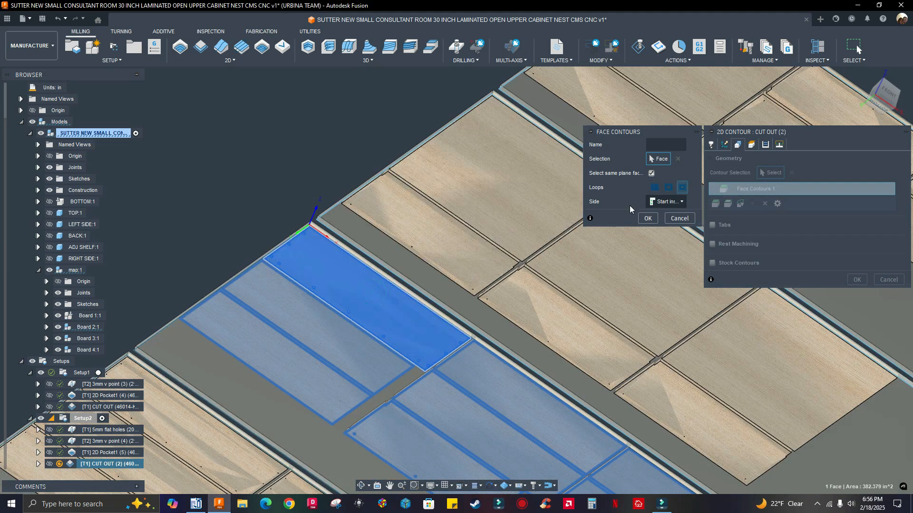
click(647, 218)
click(851, 280)
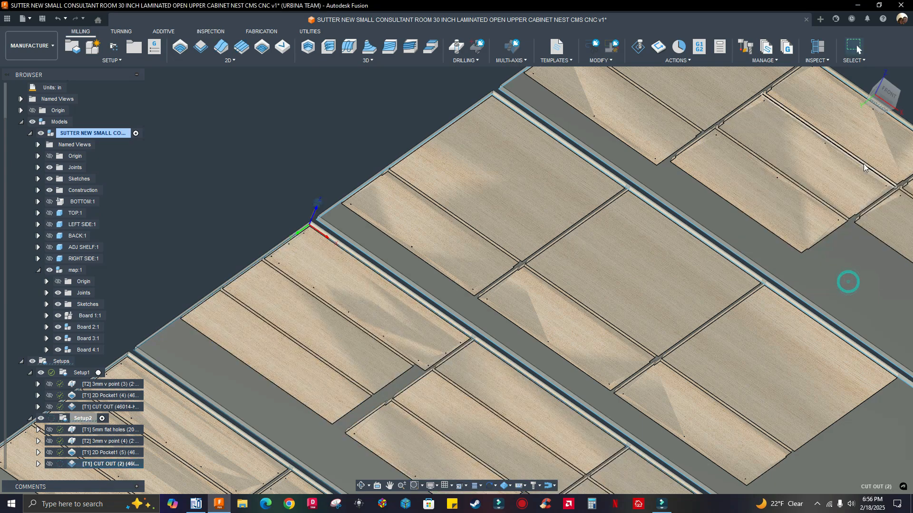
Step: Examine the CUT OUT (2) toolpath on the second sheet from above and read the operation's warning details
scroll(608, 296, down, 3)
scroll(608, 298, down, 2)
shift+middle_drag(607, 300, 610, 349)
click(882, 91)
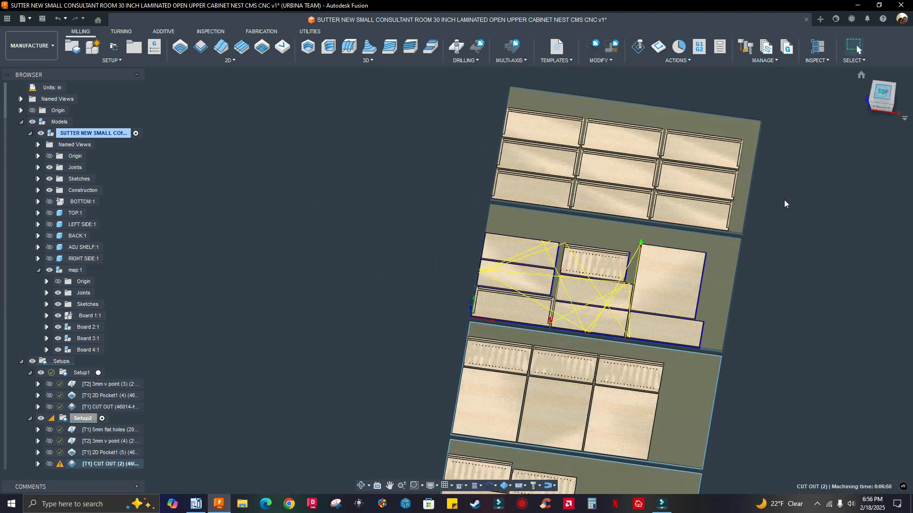
scroll(355, 287, down, 3)
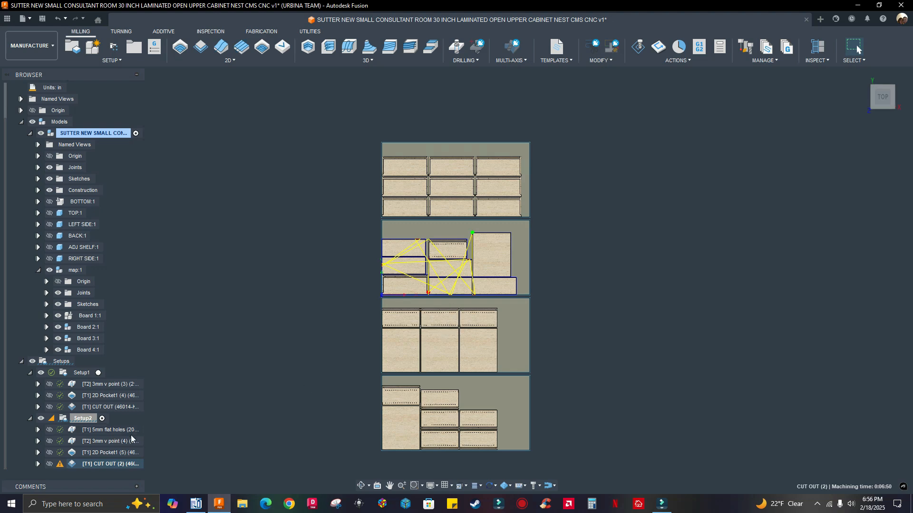
scroll(457, 285, up, 4)
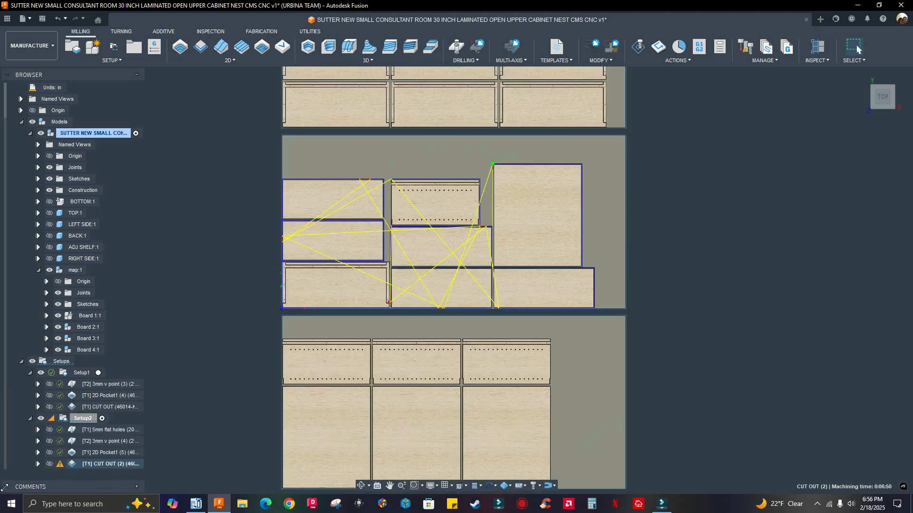
mouse_move(59, 464)
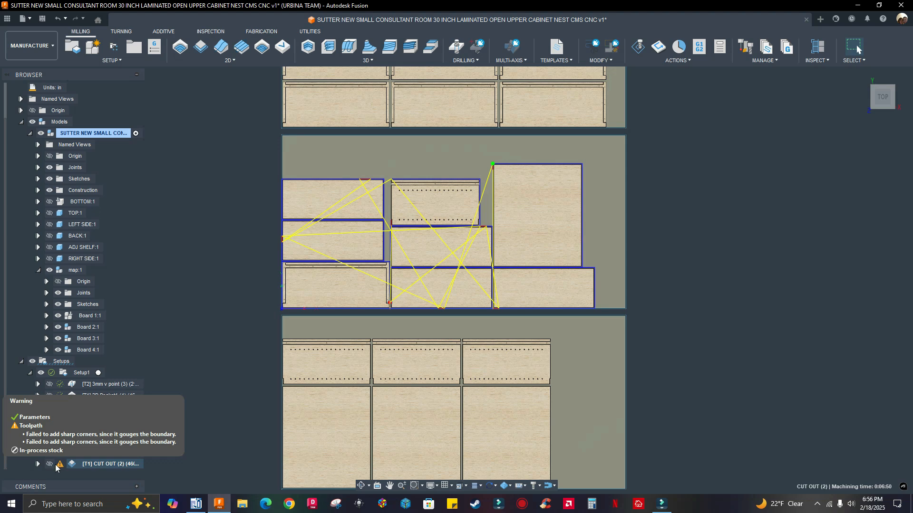
Step: Set the Outer Corner Mode of the CUT OUT (2) operation to Roll around corner and accept the change
right_click(105, 465)
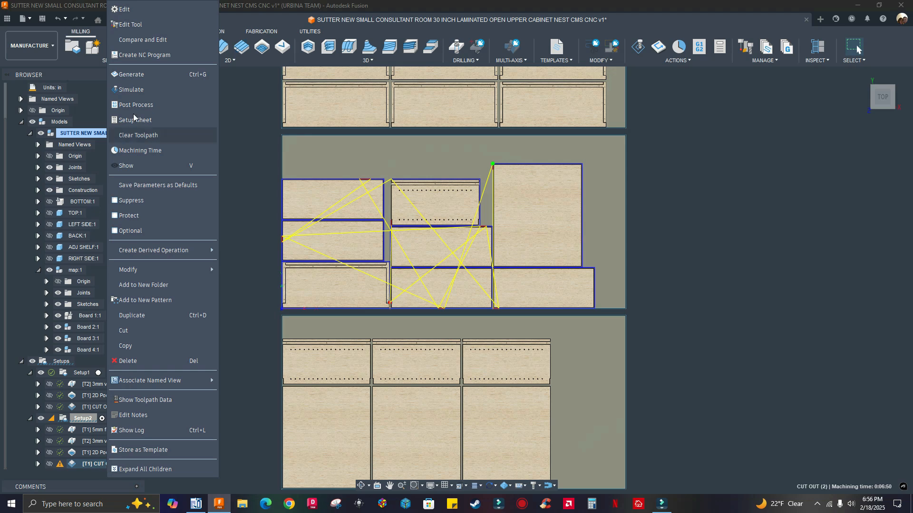
click(139, 24)
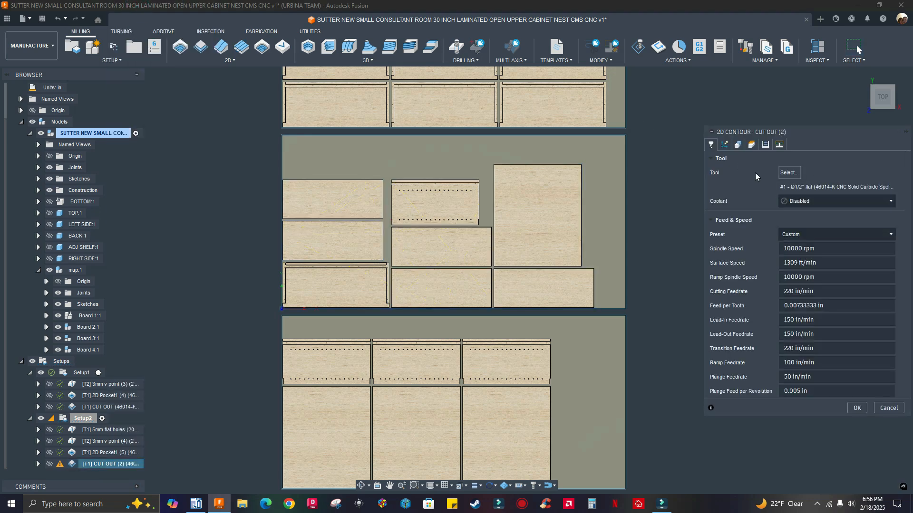
click(779, 145)
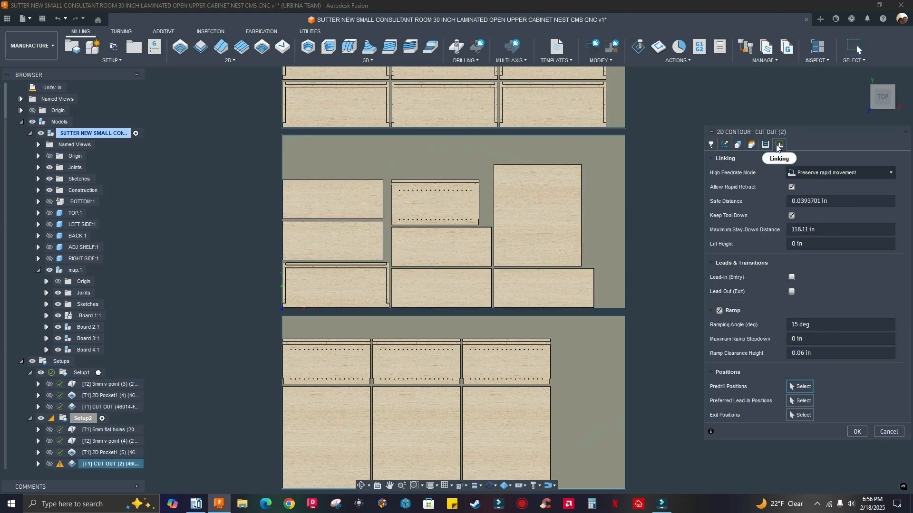
click(766, 146)
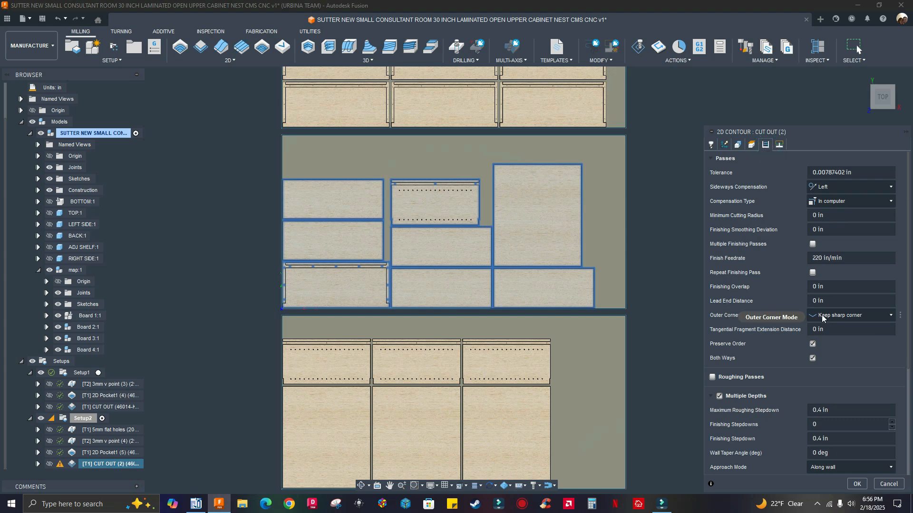
mouse_move(826, 316)
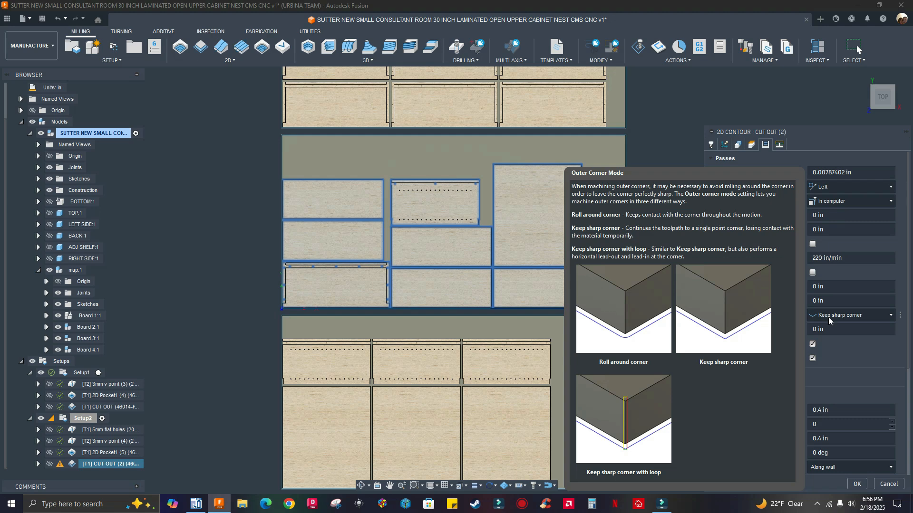
click(837, 317)
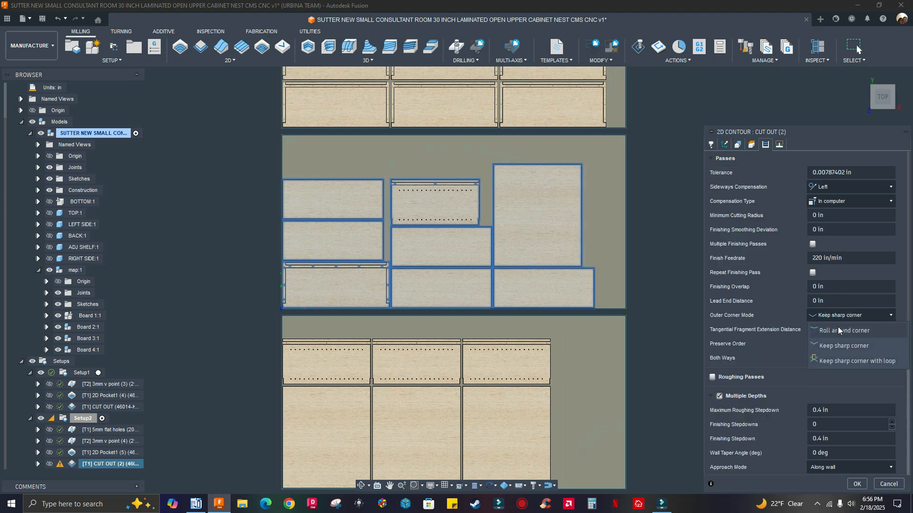
click(839, 331)
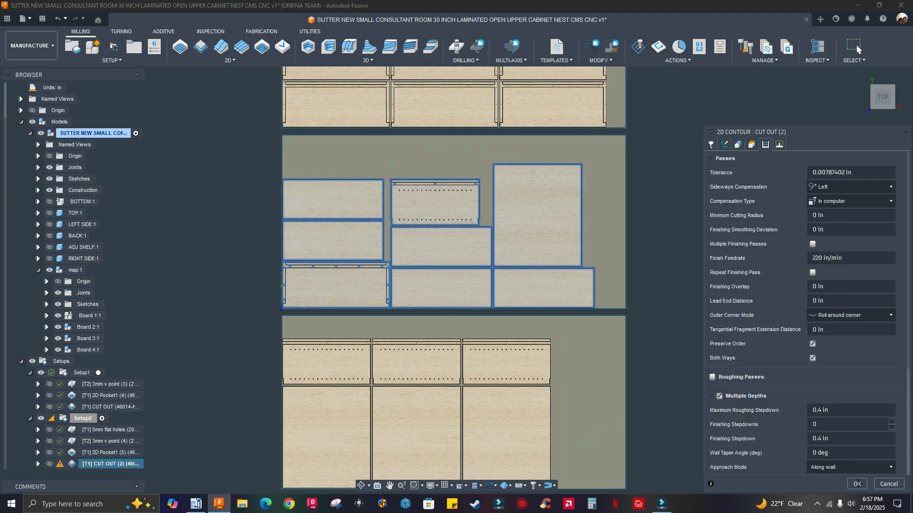
click(857, 484)
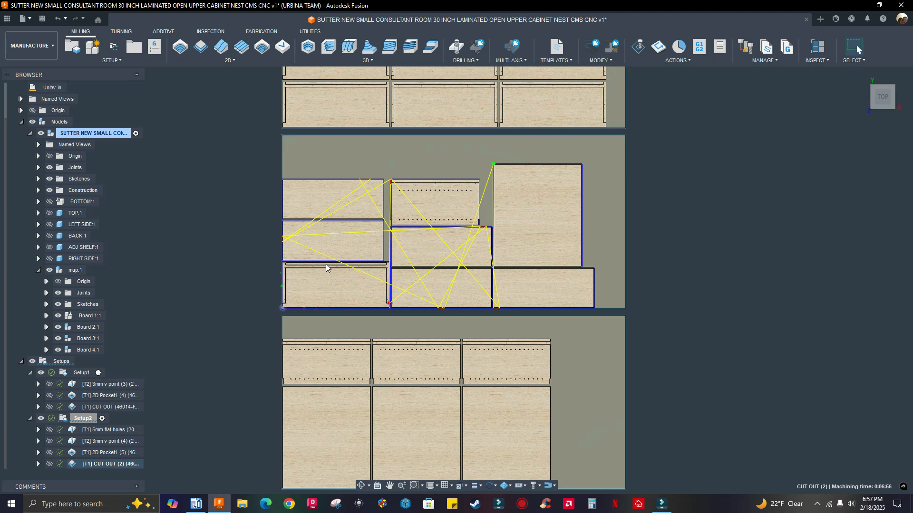
Step: Store the CUT OUT (2) operation as a template, overwriting "Profile Cut With 0.5 INCH Compression Tool ( Cutting Through )" in the 2D CONTOUR ( CUT OUTS ) folder
scroll(326, 268, up, 4)
scroll(428, 278, down, 4)
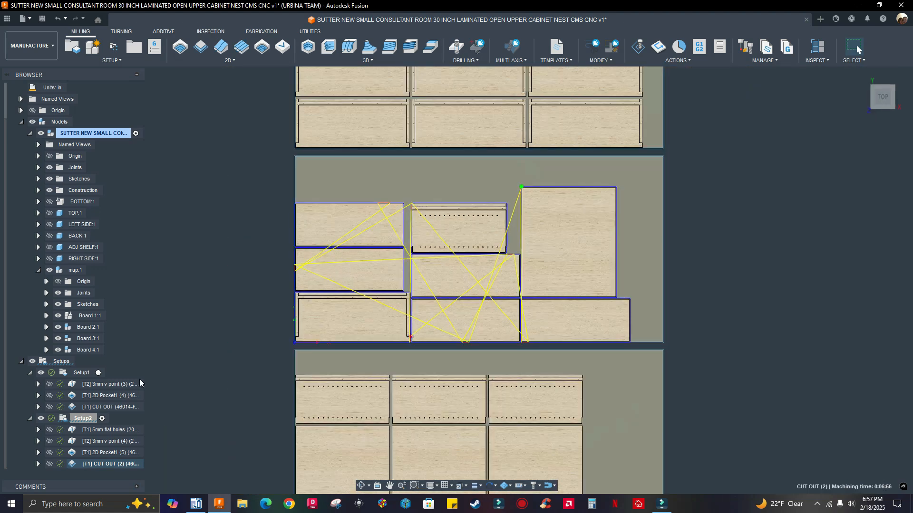
right_click(101, 465)
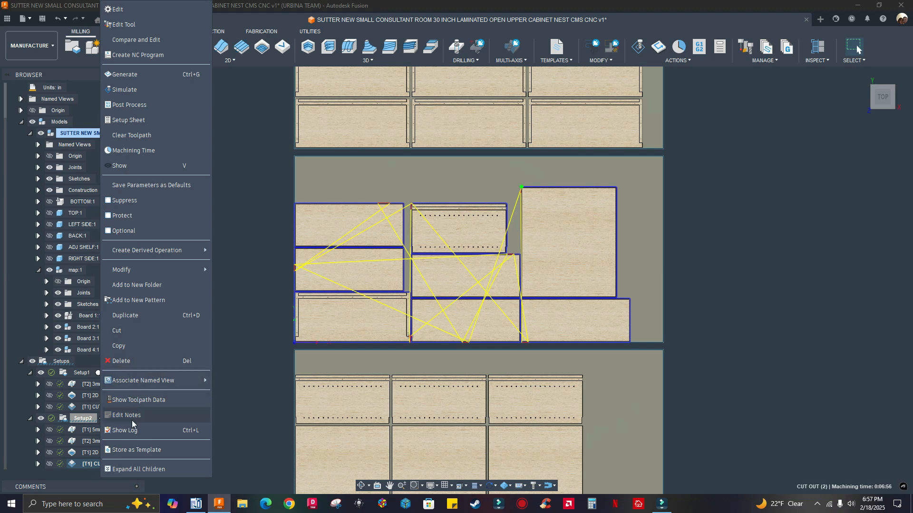
click(133, 450)
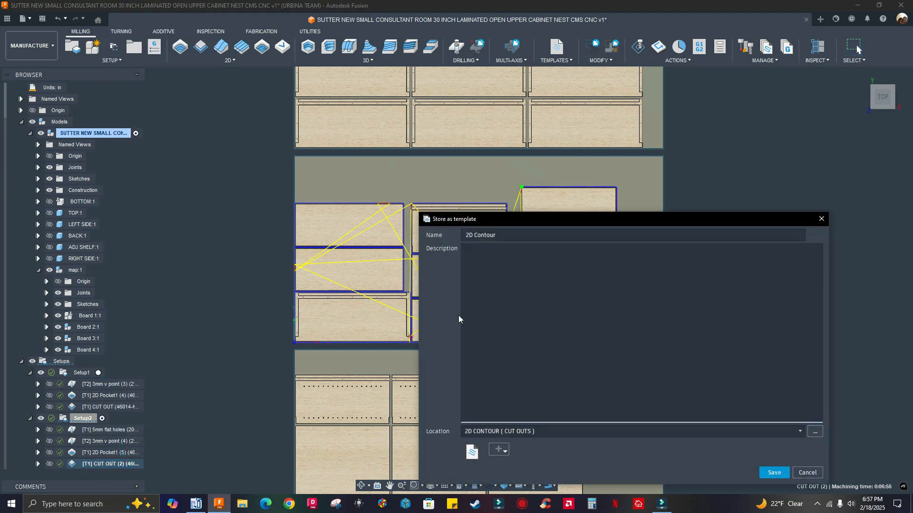
click(815, 434)
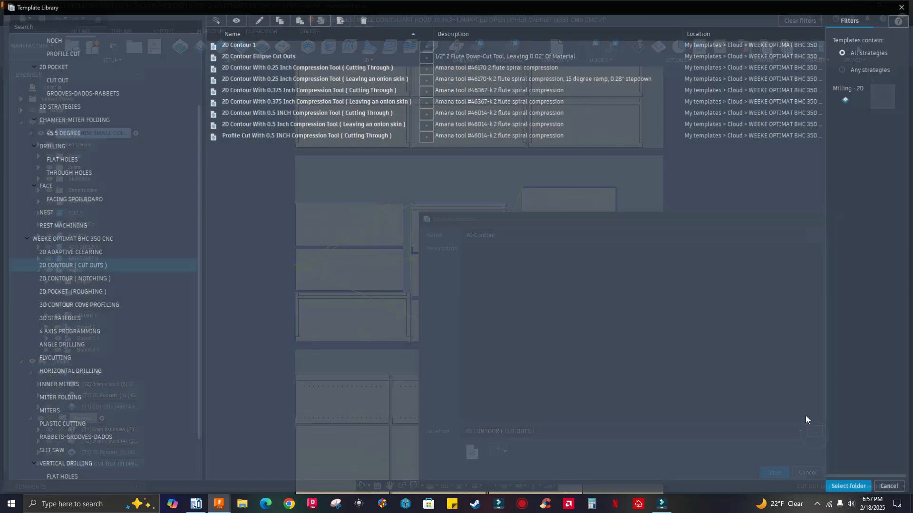
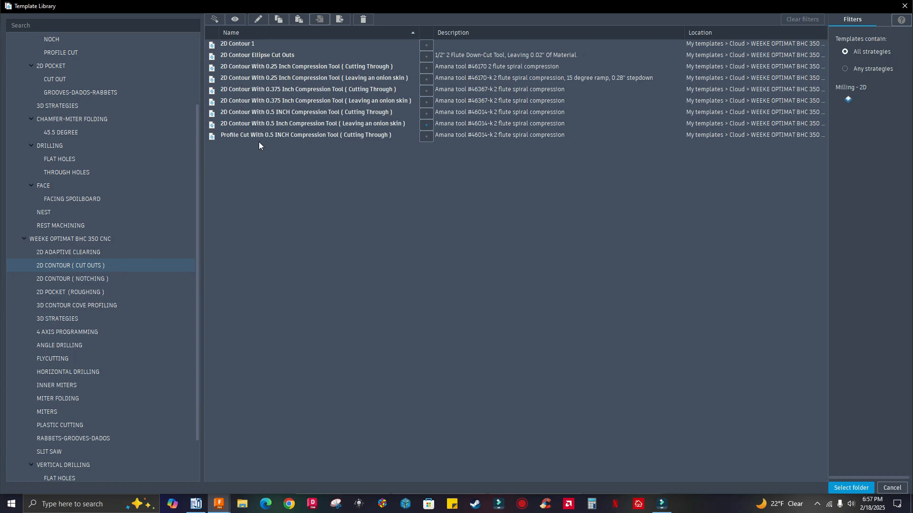
click(246, 135)
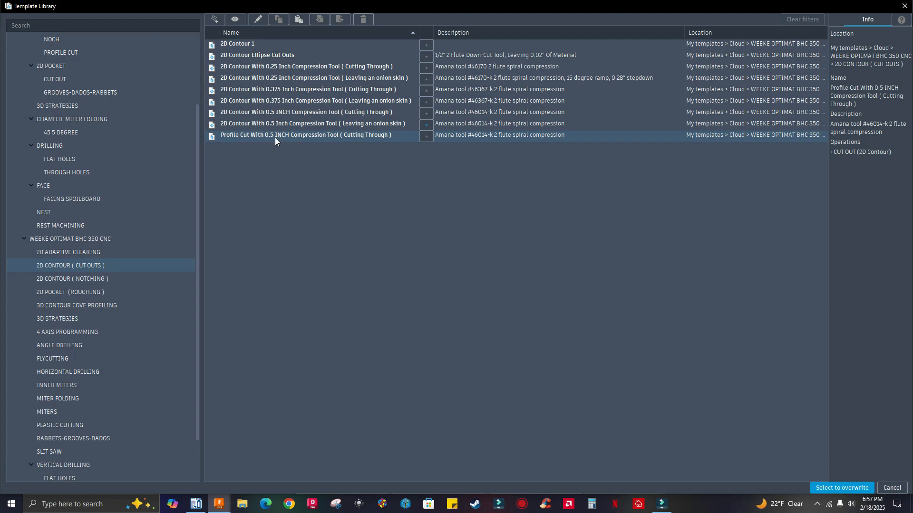
click(842, 488)
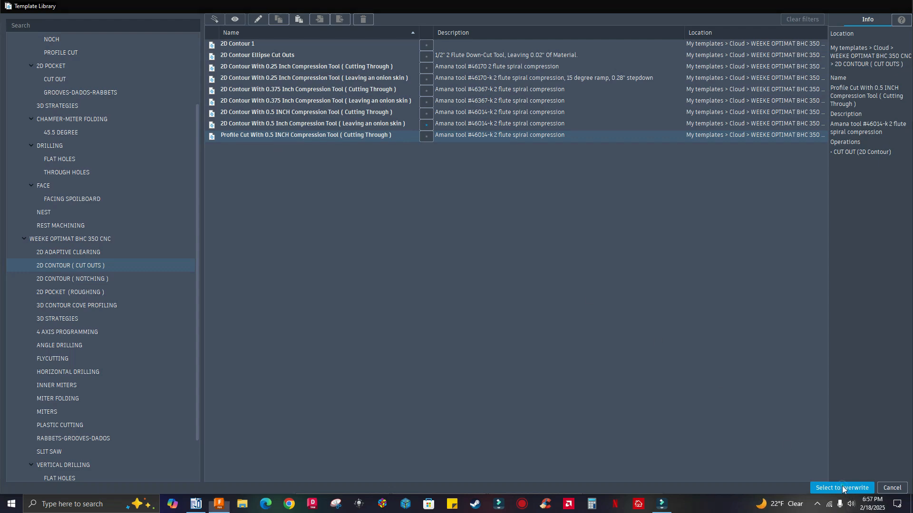
click(776, 473)
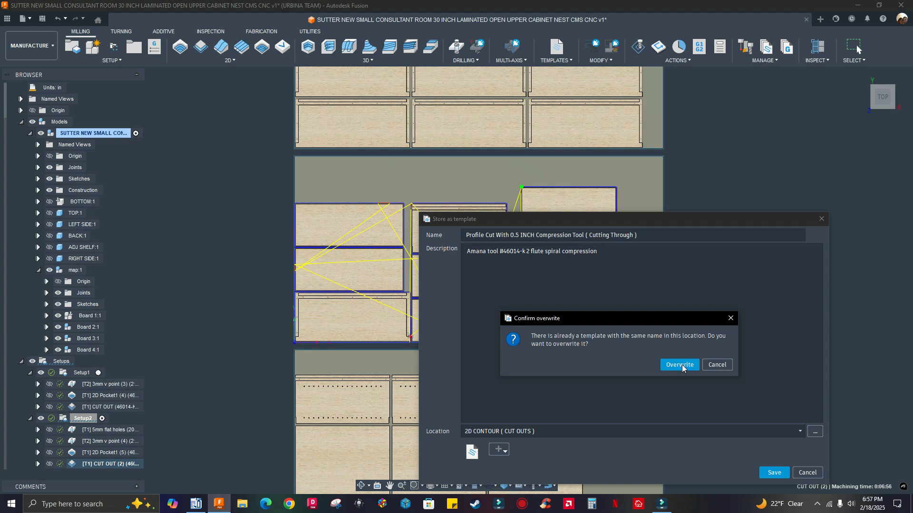
click(680, 365)
Step: Duplicate Setup2 with all its operations and rename the copy as Setup3
scroll(513, 381, down, 2)
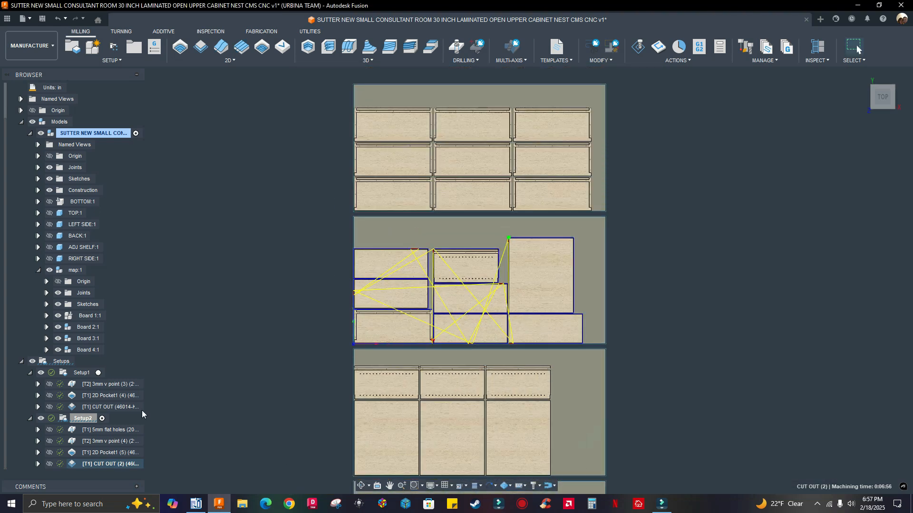
scroll(229, 370, down, 3)
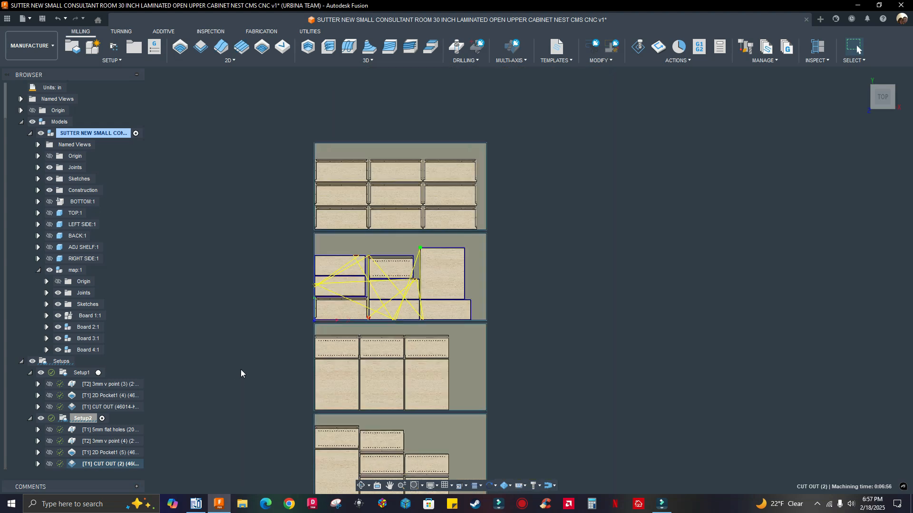
scroll(326, 372, up, 1)
scroll(247, 414, up, 2)
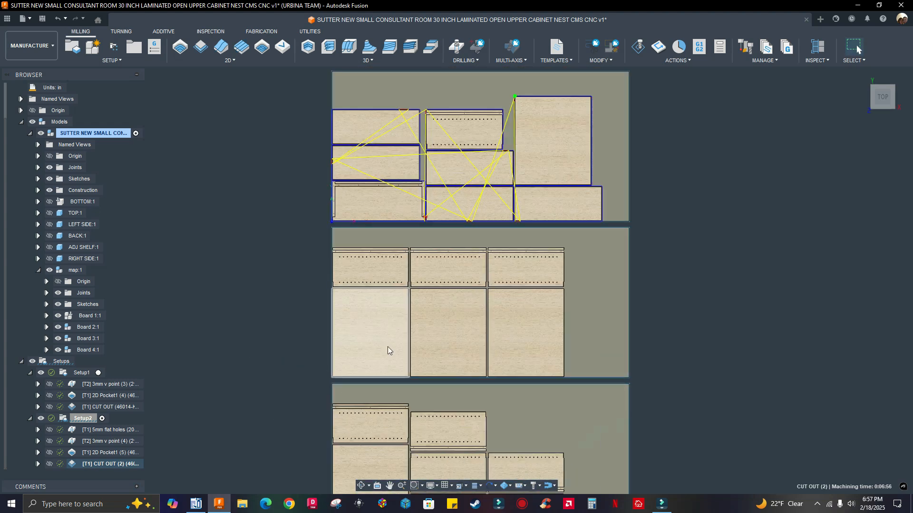
scroll(269, 389, up, 1)
scroll(271, 375, down, 2)
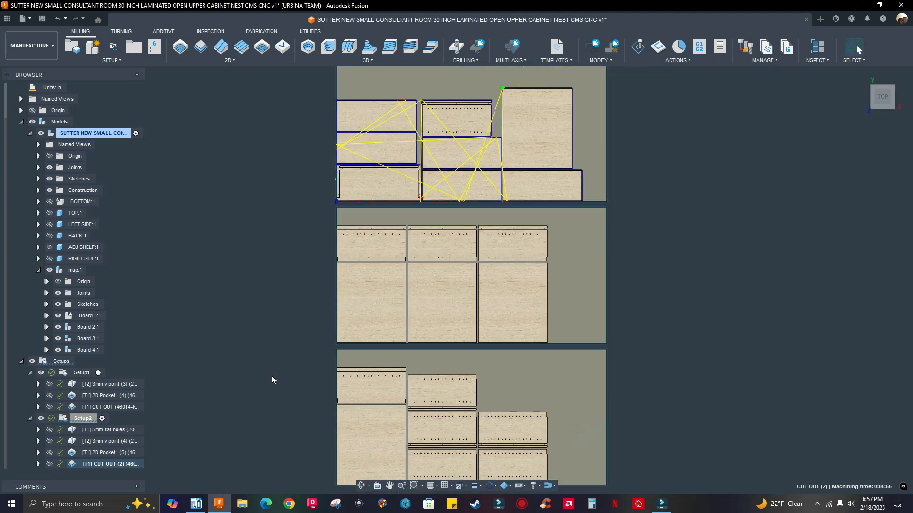
right_click(86, 420)
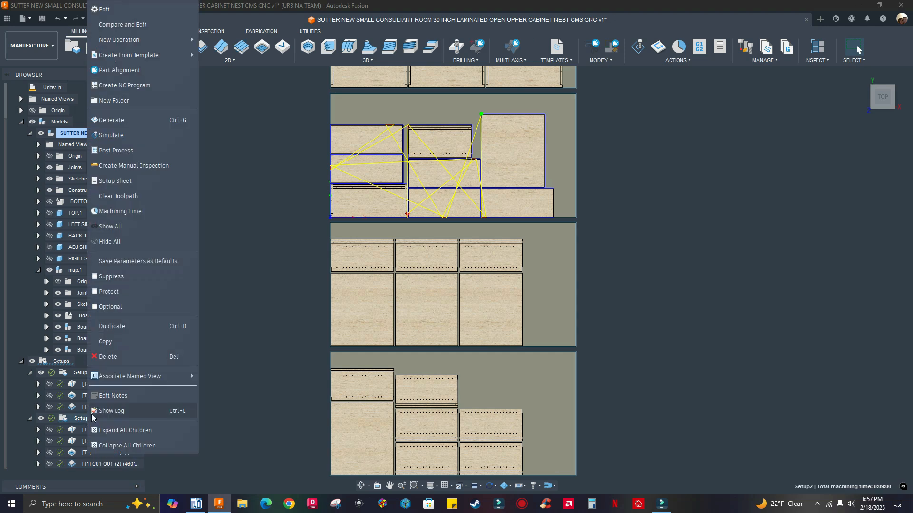
click(133, 329)
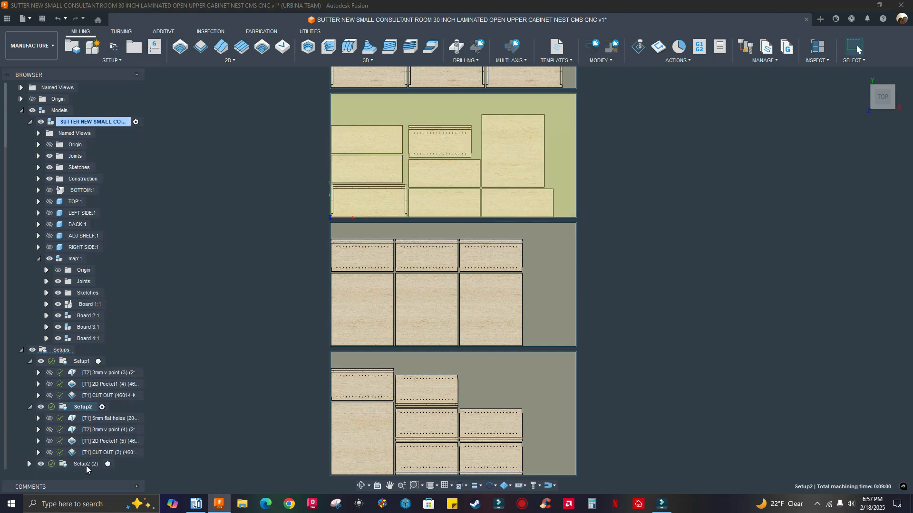
click(85, 464)
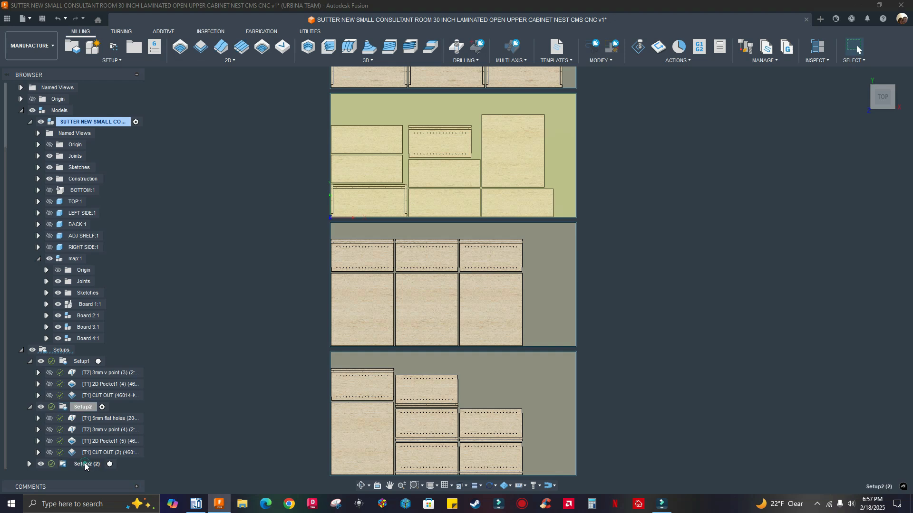
click(84, 464)
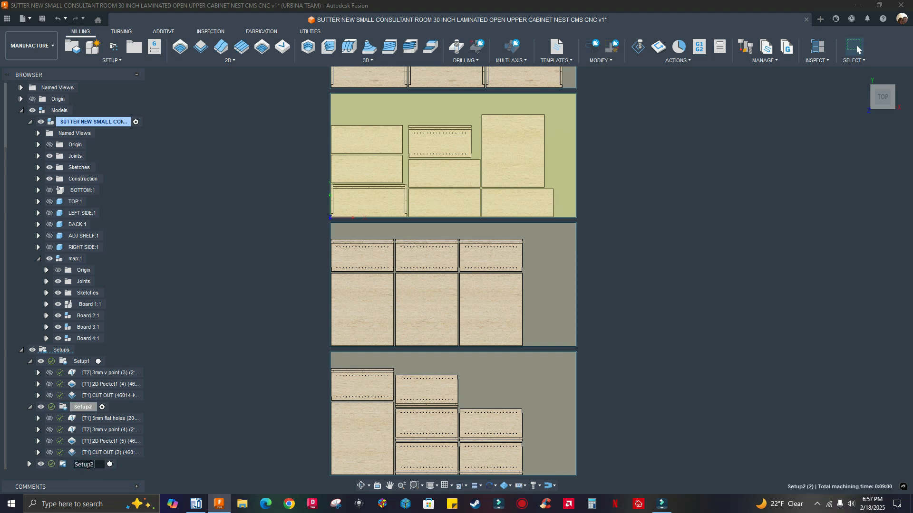
key(Escape)
Step: Edit Setup3 and replace its model Board 2:1 with Board 3:1, the third nested sheet
right_click(80, 467)
click(131, 35)
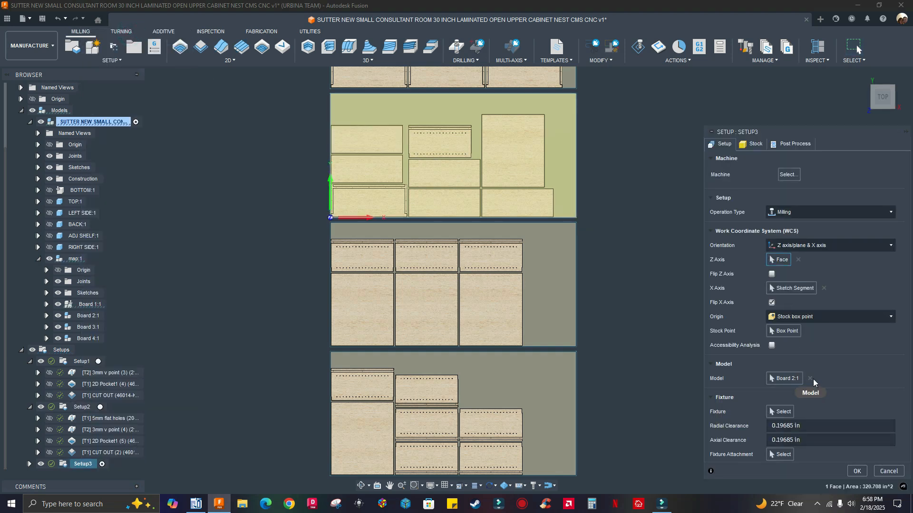
click(810, 378)
click(510, 328)
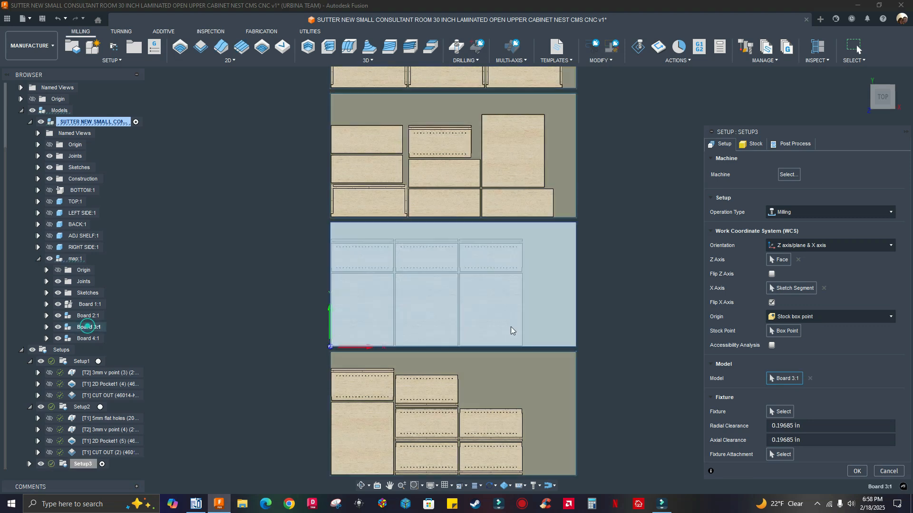
Step: Update the sheet number in Setup3's post-process program name and program comment to match the third sheet, and accept the setup
click(791, 143)
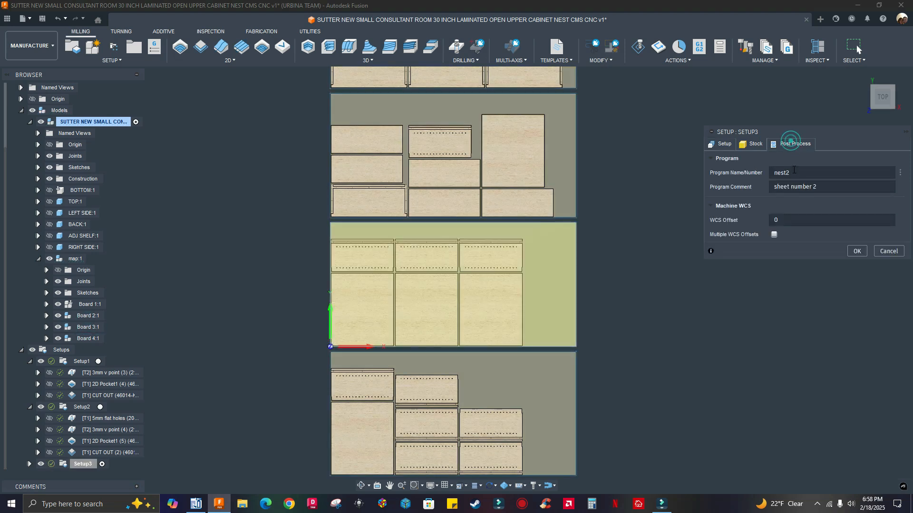
click(794, 171)
key(BackSpace)
click(833, 186)
key(BackSpace)
click(856, 251)
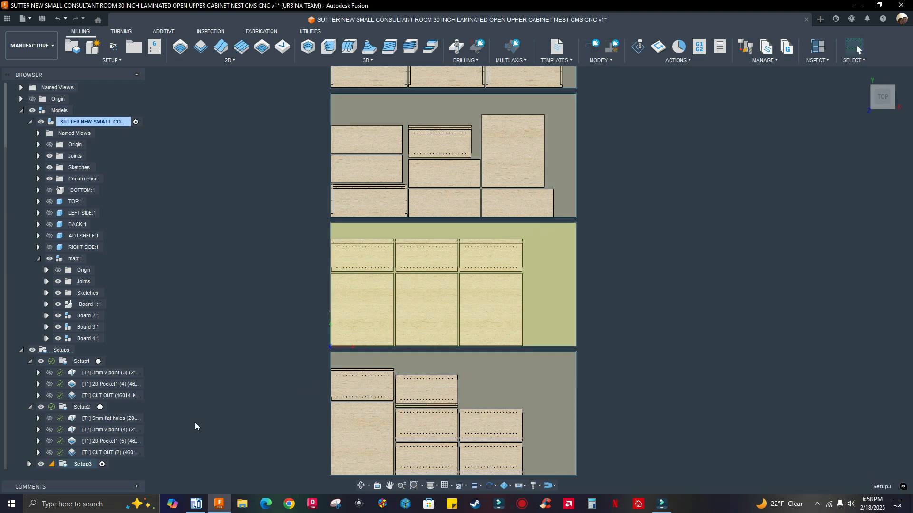
Step: Edit the geometry of the 5mm flat holes (2) drilling operation in Setup3 and clear its existing hole faces
scroll(220, 314, down, 3)
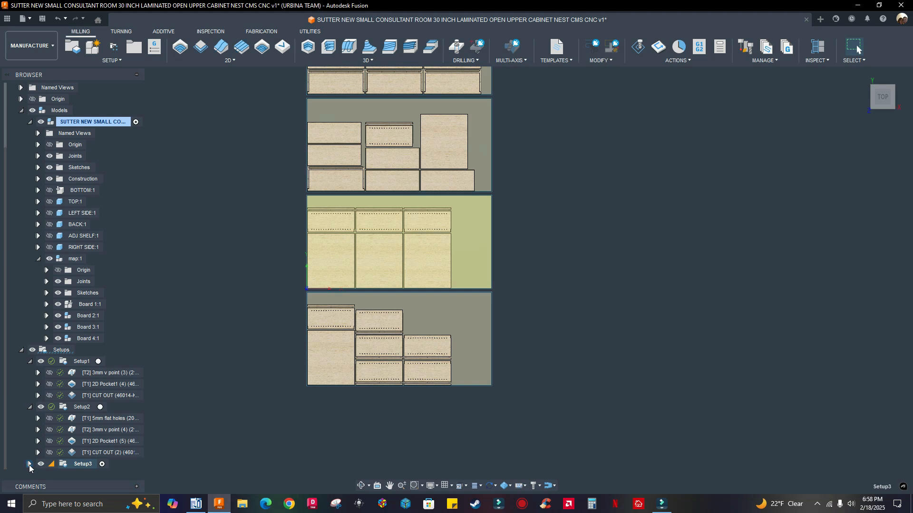
click(29, 464)
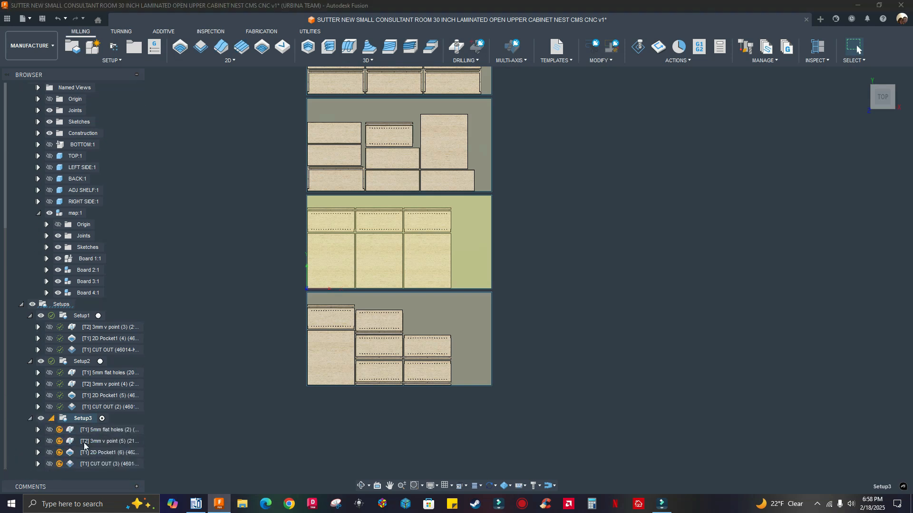
right_click(103, 431)
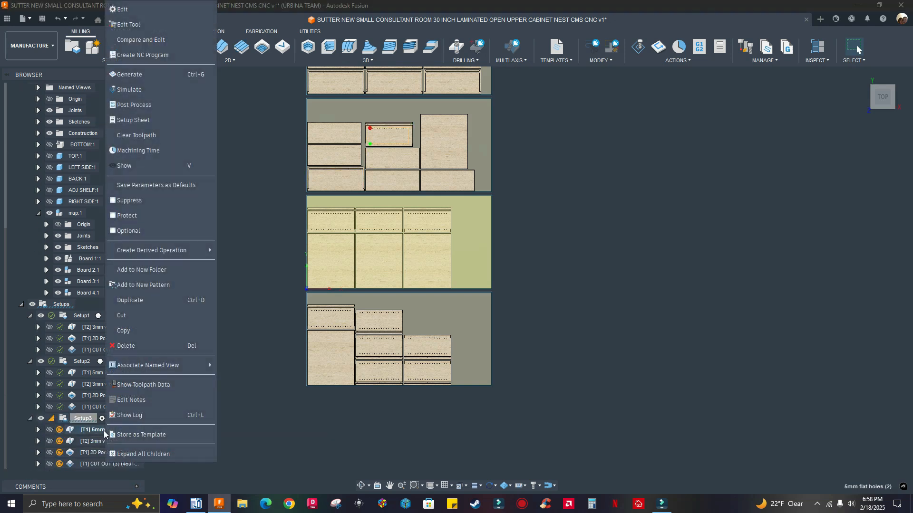
click(116, 9)
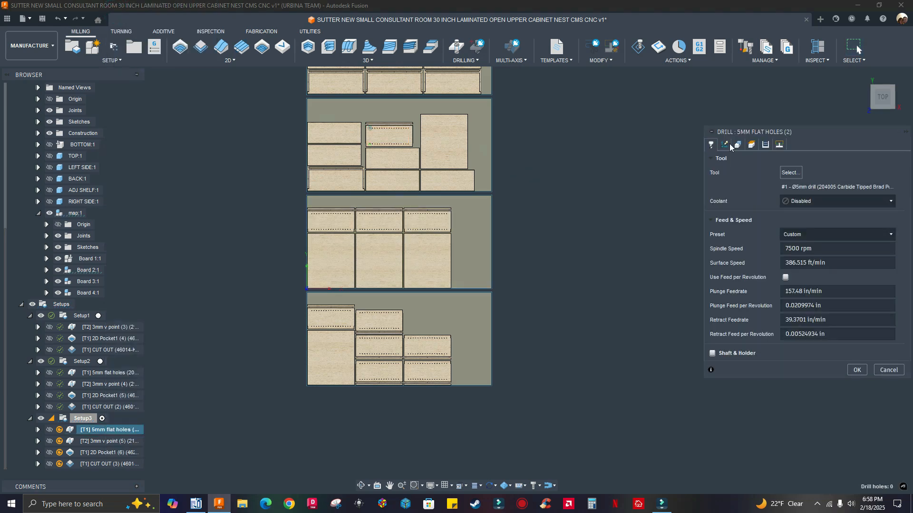
click(737, 144)
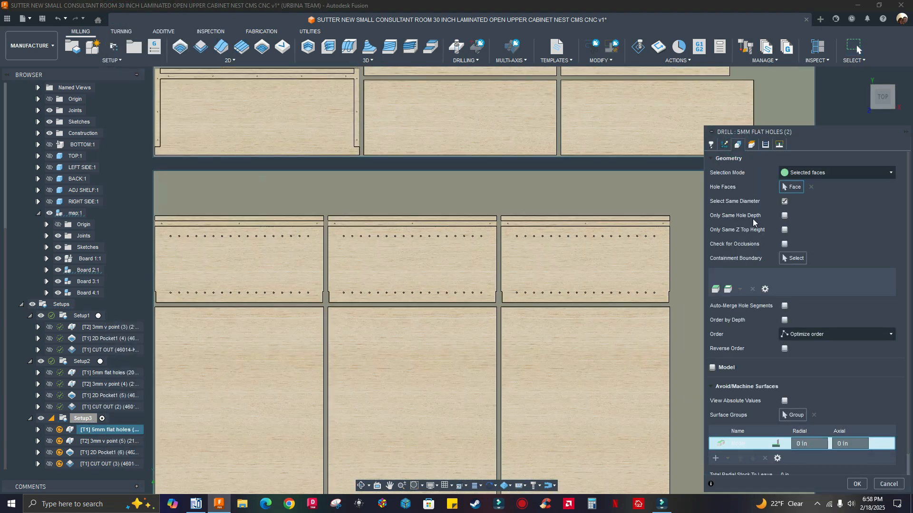
click(811, 188)
Step: Select a shelf-pin hole face on the third sheet, including all holes of the same diameter, and accept the 5mm flat holes (2) operation
scroll(413, 243, up, 6)
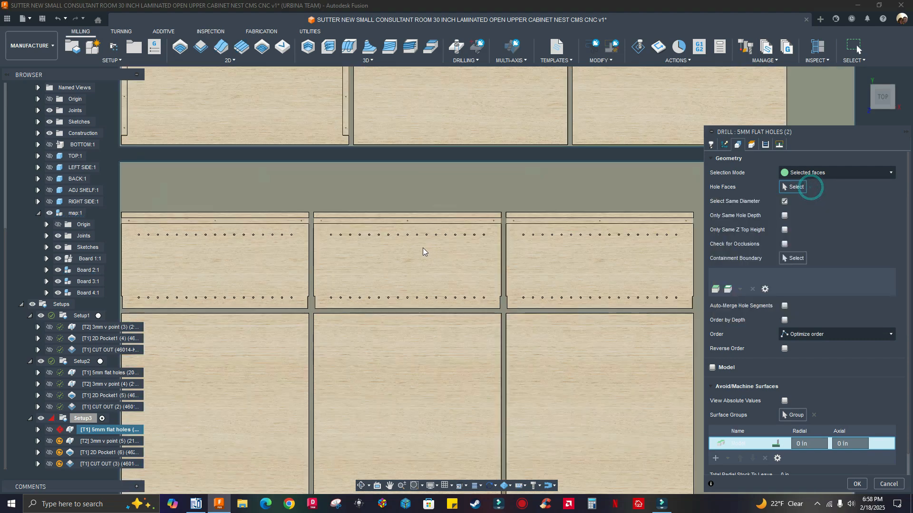
scroll(399, 227, up, 4)
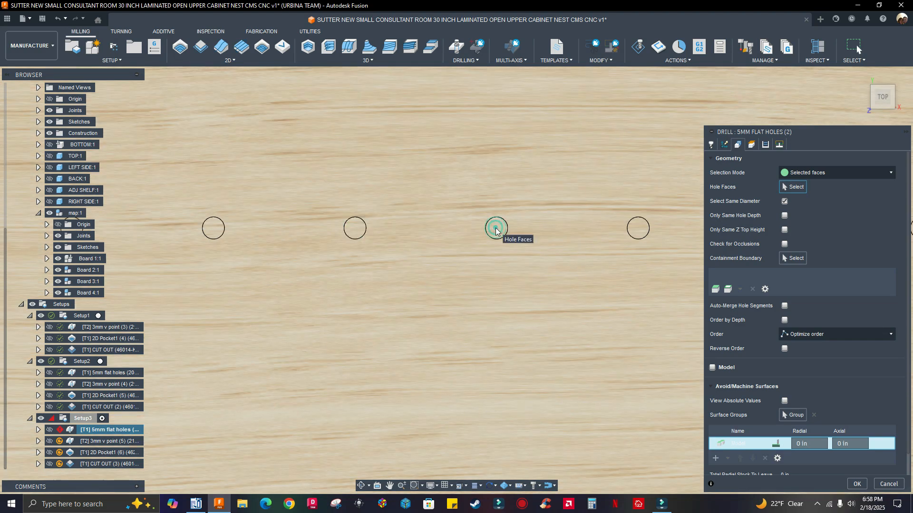
scroll(495, 226, down, 5)
scroll(485, 219, down, 3)
scroll(456, 240, up, 10)
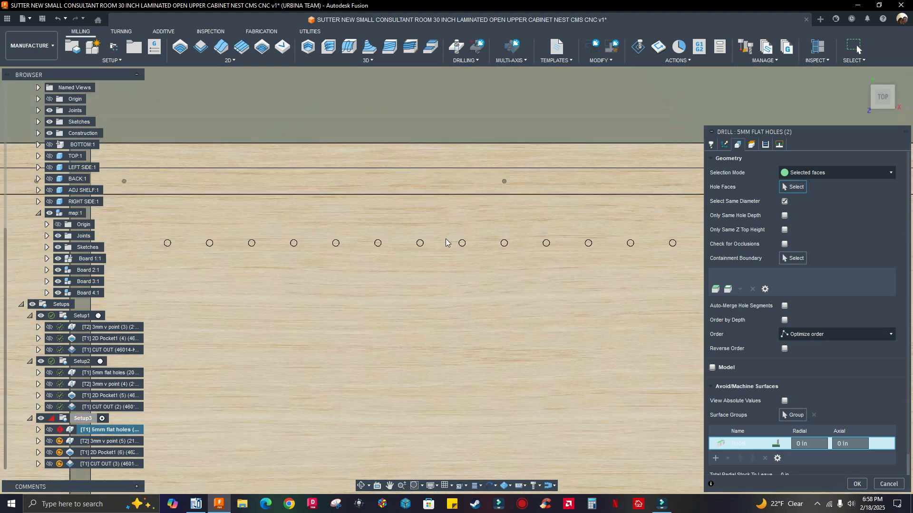
scroll(475, 246, down, 3)
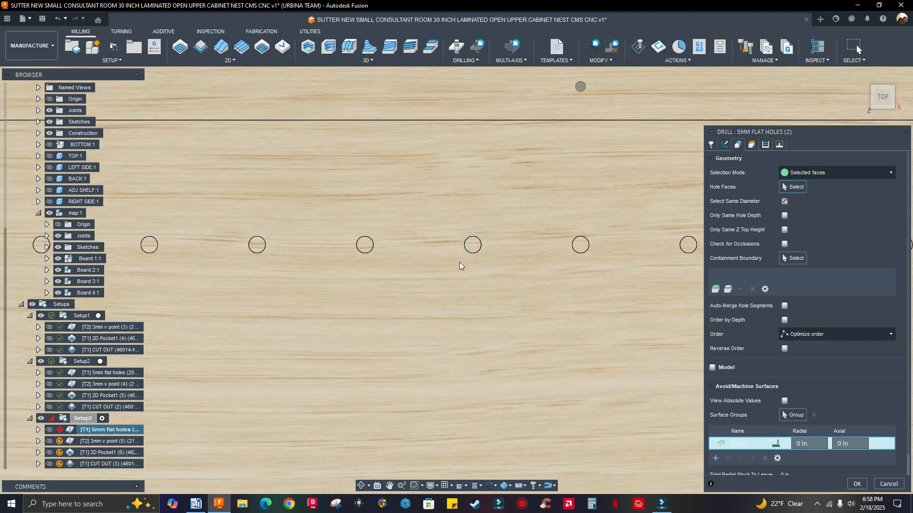
click(470, 247)
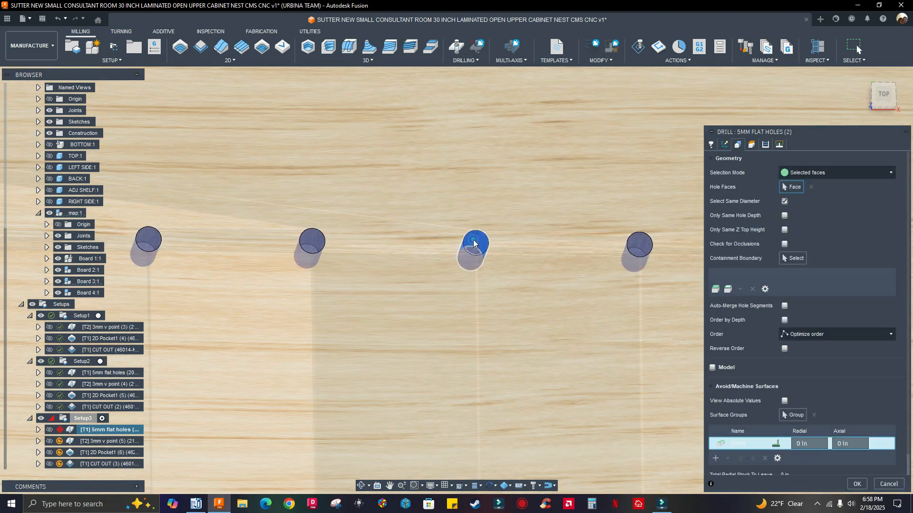
scroll(385, 230, down, 4)
scroll(390, 209, down, 6)
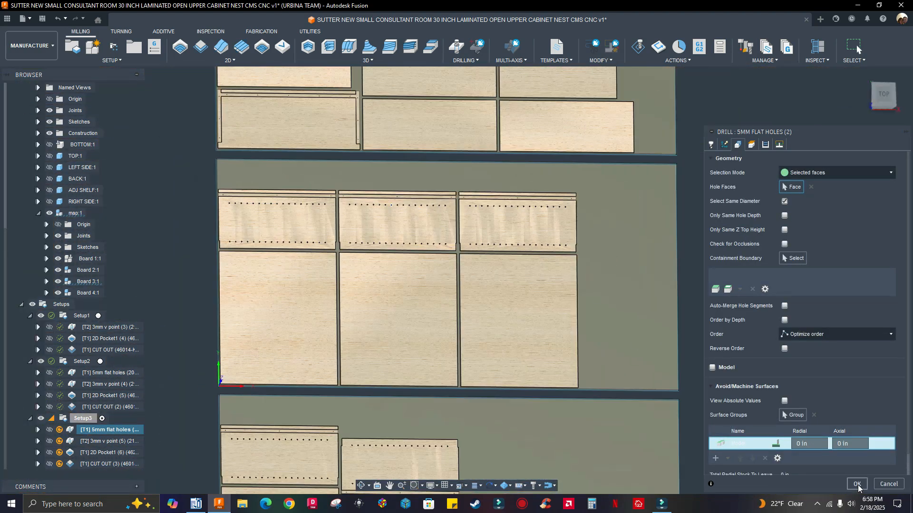
click(857, 485)
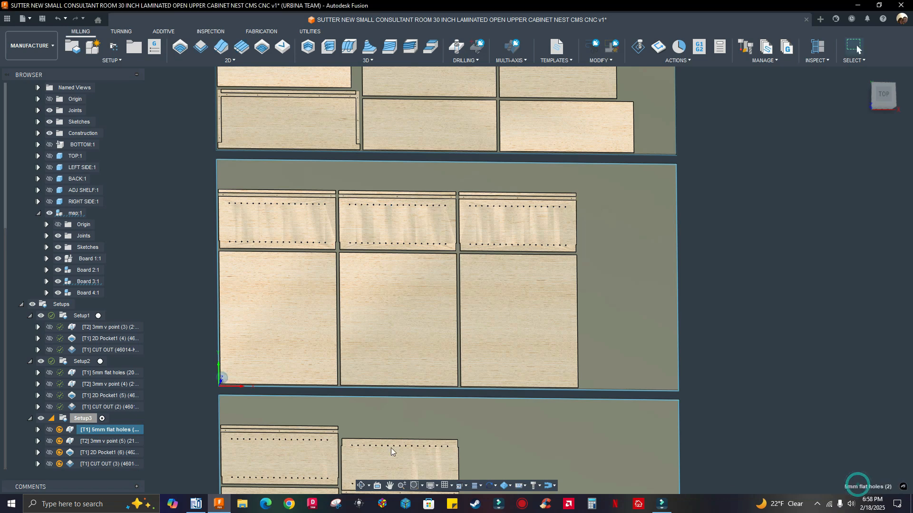
Step: Edit the geometry of the 3mm v point (5) drilling operation in Setup3 and clear its existing hole faces
right_click(106, 441)
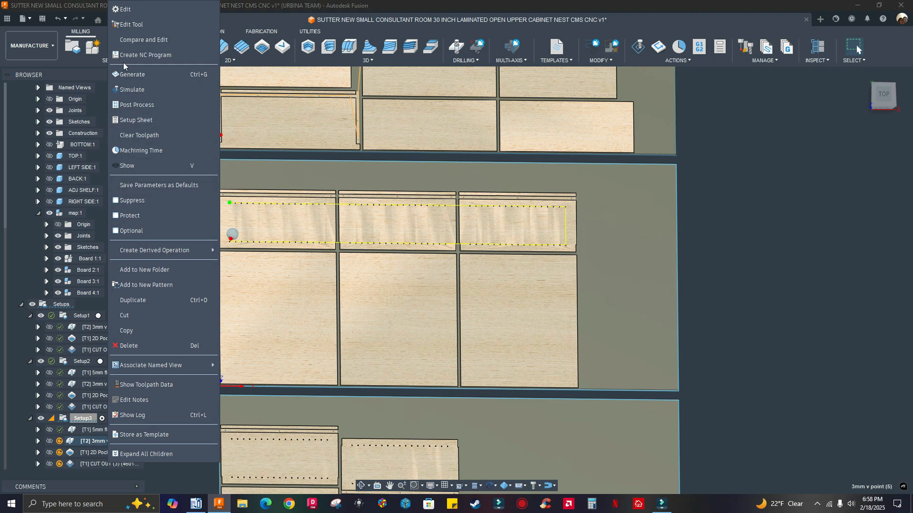
click(125, 9)
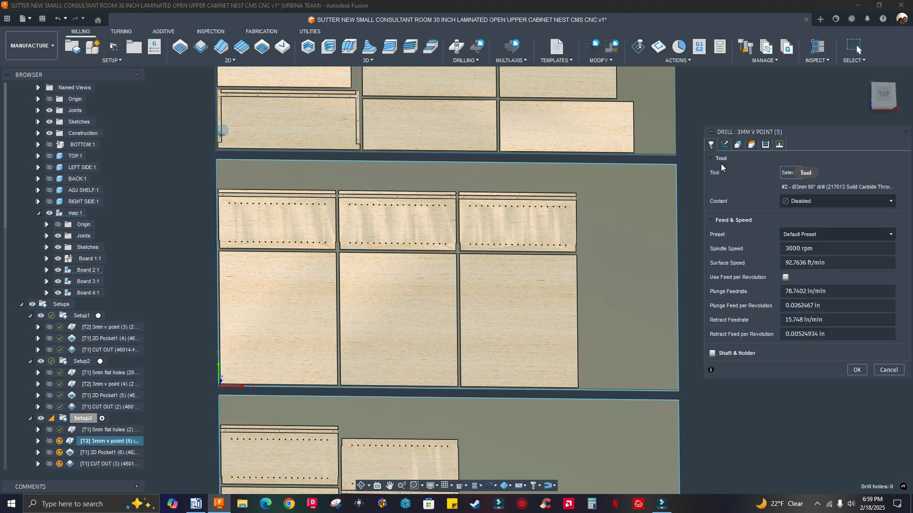
click(740, 145)
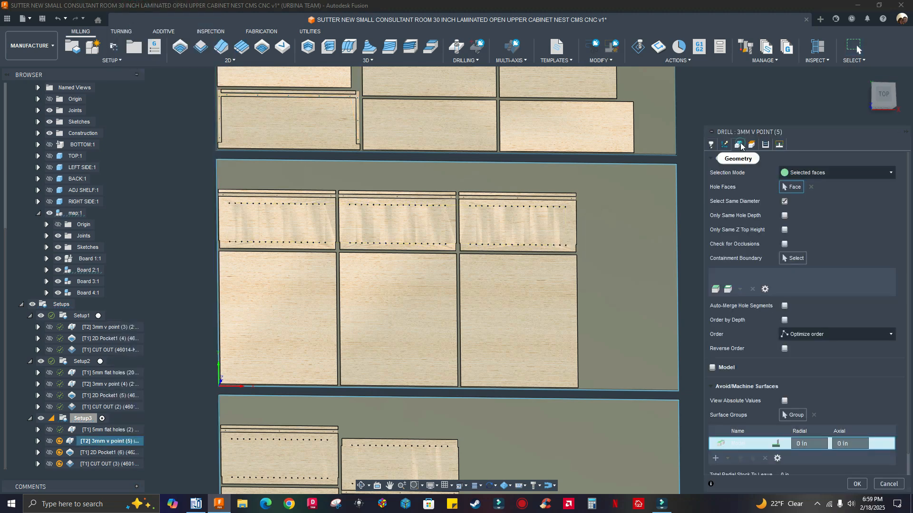
click(812, 188)
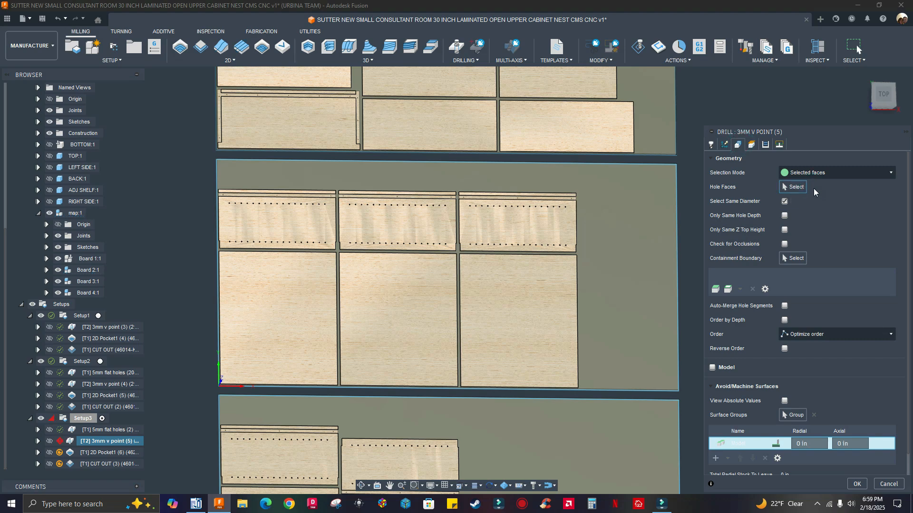
Step: Select a small hole face in the groove on the third sheet, including same-diameter holes, and accept the 3mm v point (5) operation
scroll(368, 192, up, 12)
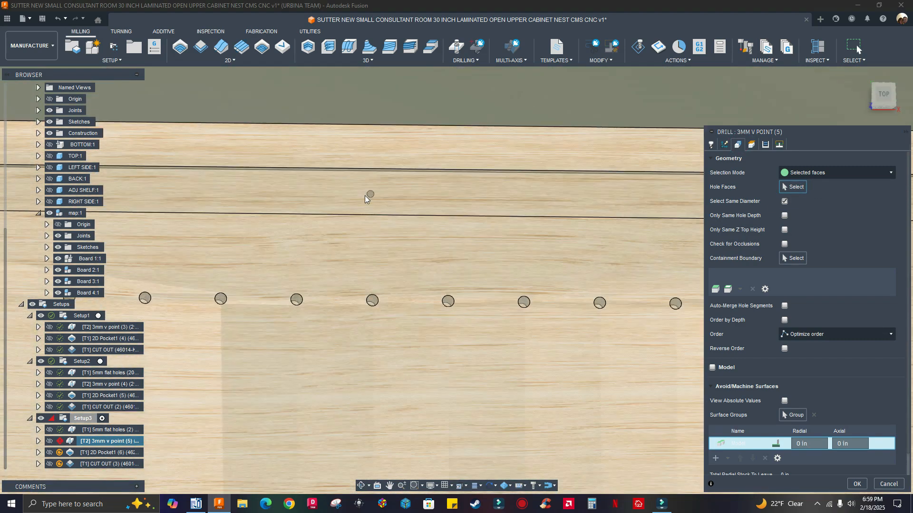
click(369, 199)
scroll(352, 190, down, 10)
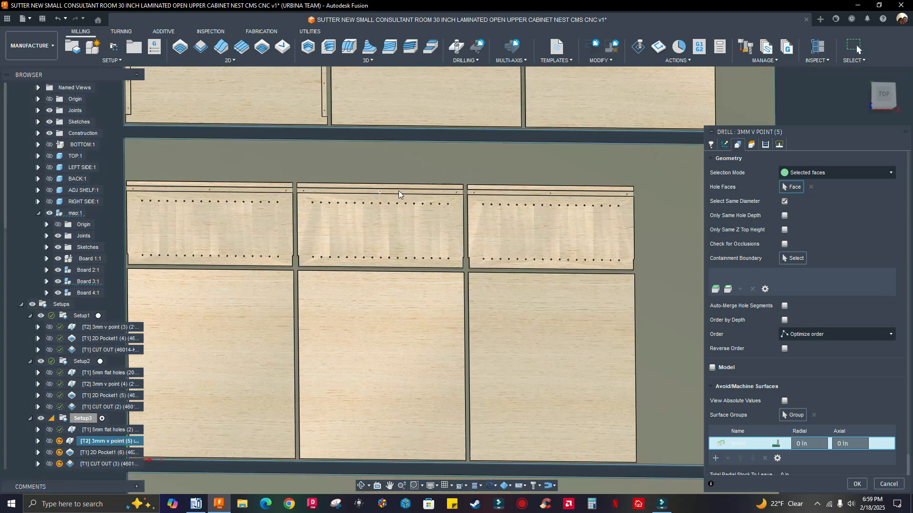
scroll(285, 187, up, 5)
scroll(328, 214, down, 5)
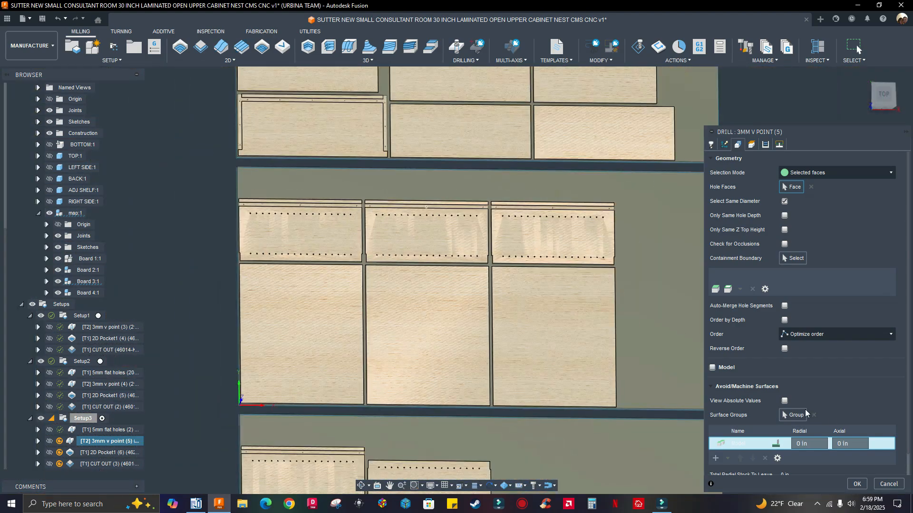
click(859, 484)
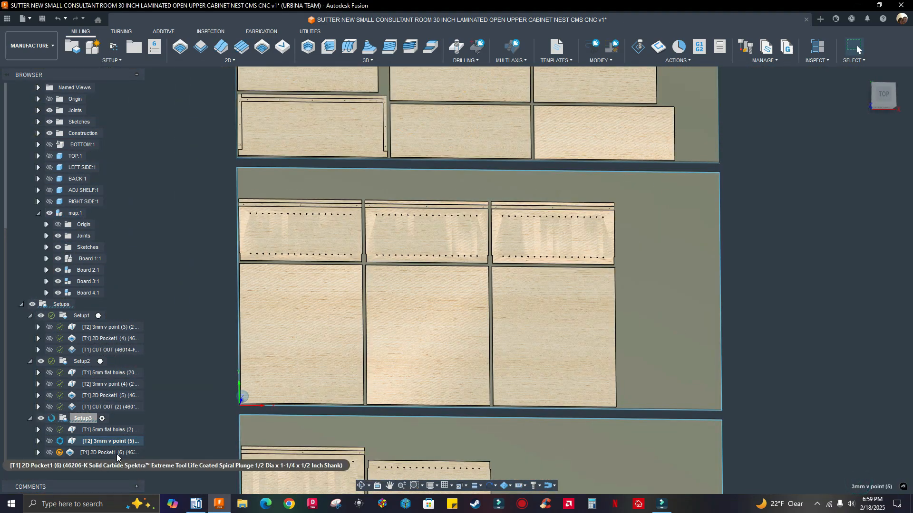
right_click(115, 453)
click(124, 7)
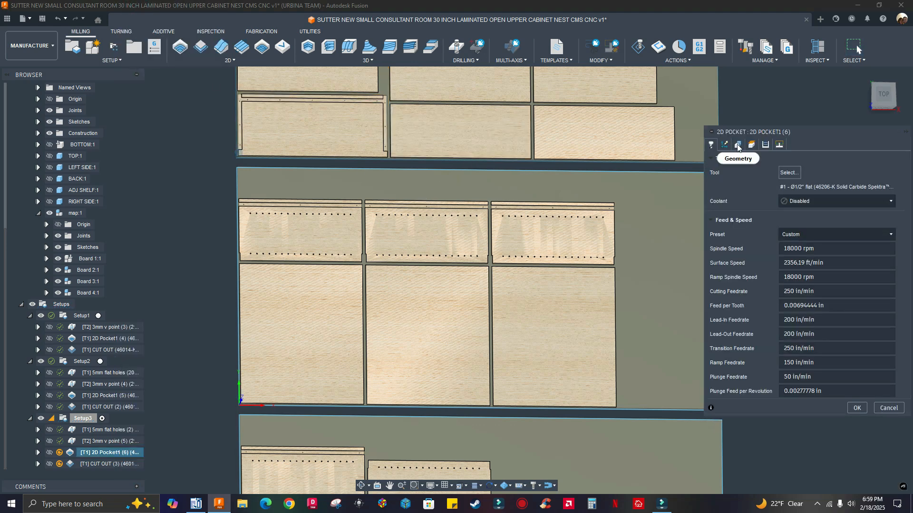
click(738, 145)
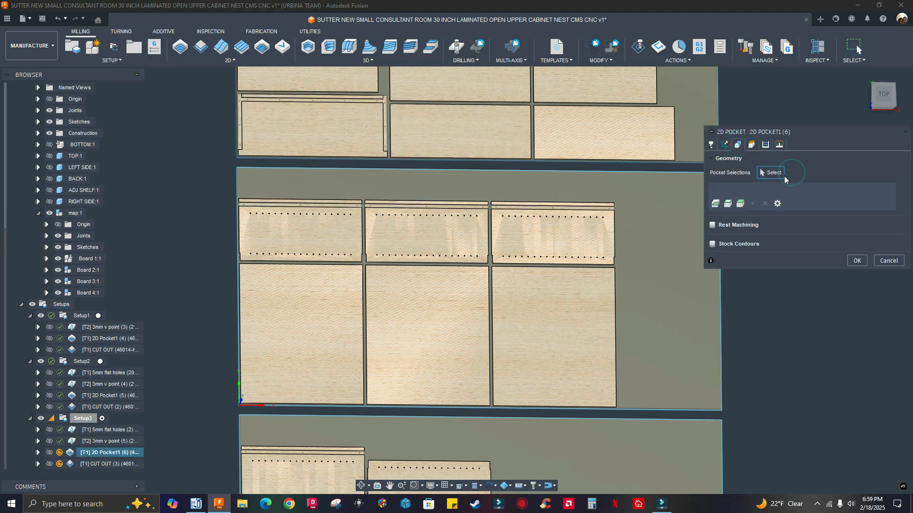
click(891, 261)
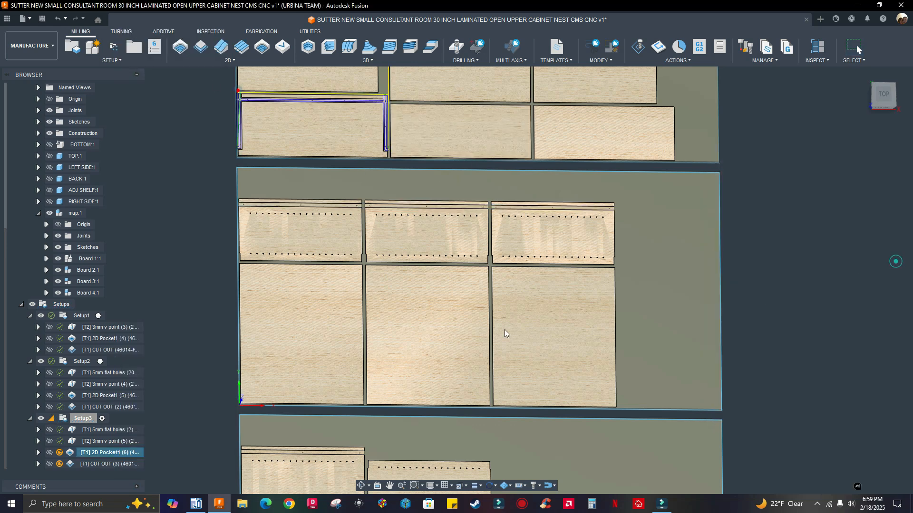
Step: Edit the pocket selection in the geometry of 2D Pocket1 (6) in Setup3 and clear its existing faces
right_click(104, 453)
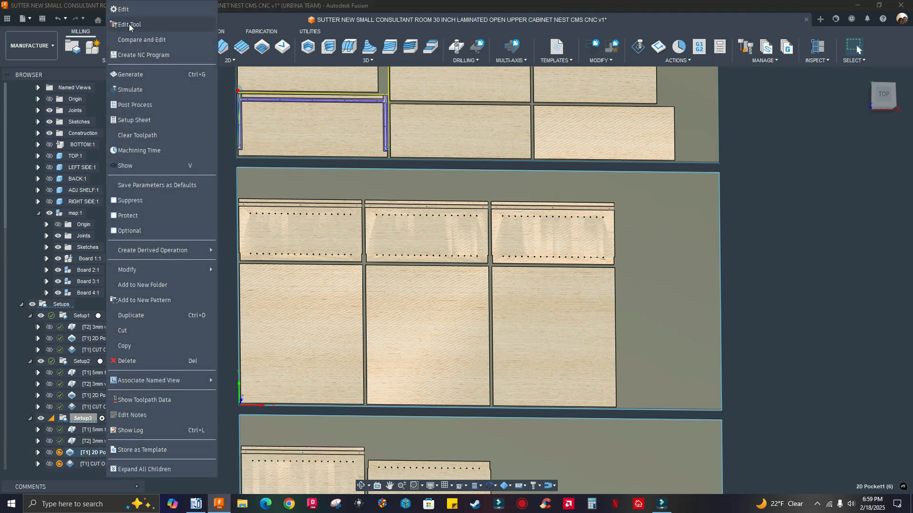
click(125, 10)
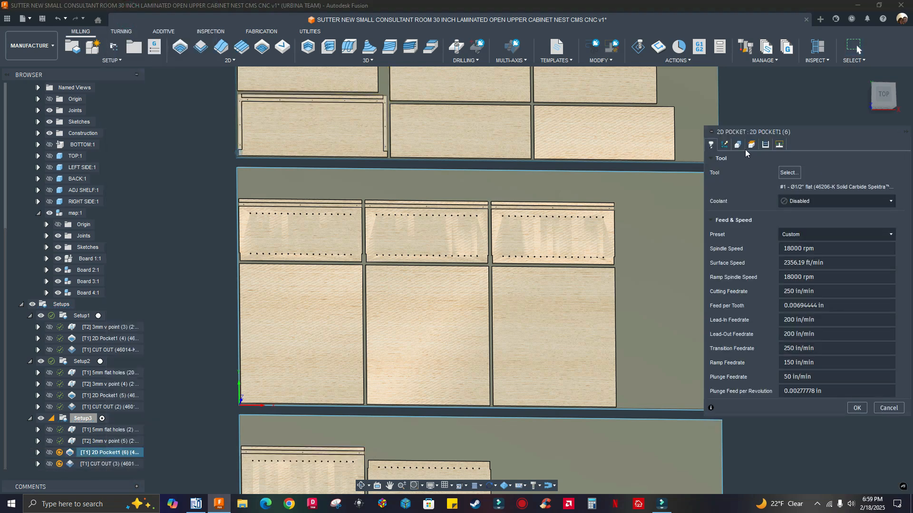
click(739, 145)
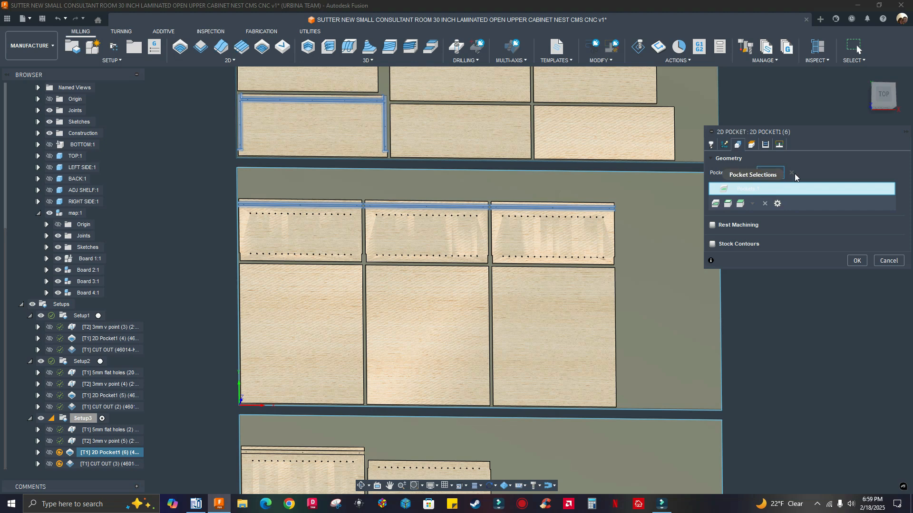
double_click(758, 193)
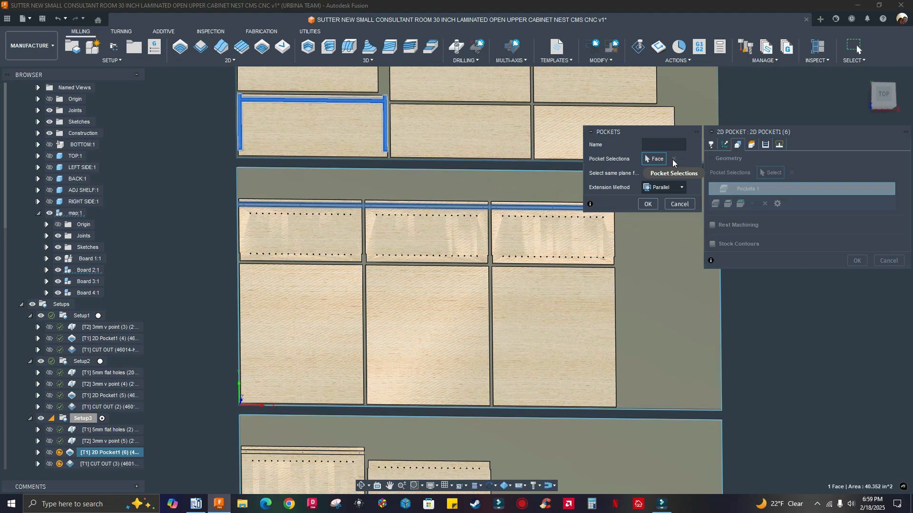
click(674, 162)
Step: Select a groove face on the third sheet as the pocket, including same-plane faces, and accept 2D Pocket1 (6)
scroll(310, 196, up, 5)
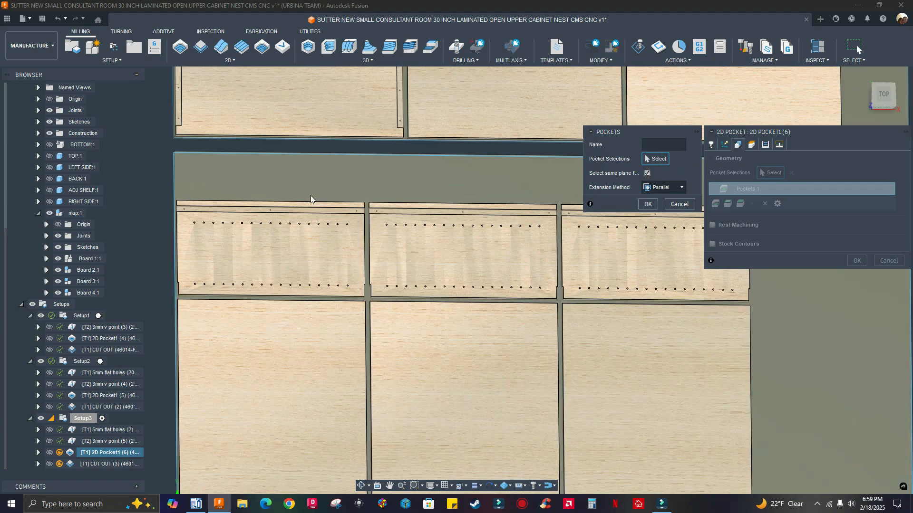
click(333, 229)
scroll(338, 187, down, 5)
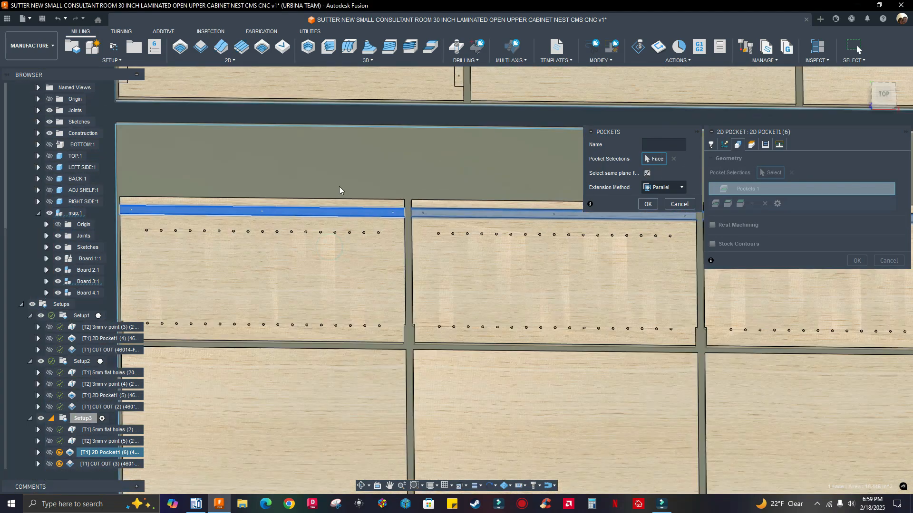
scroll(390, 190, down, 3)
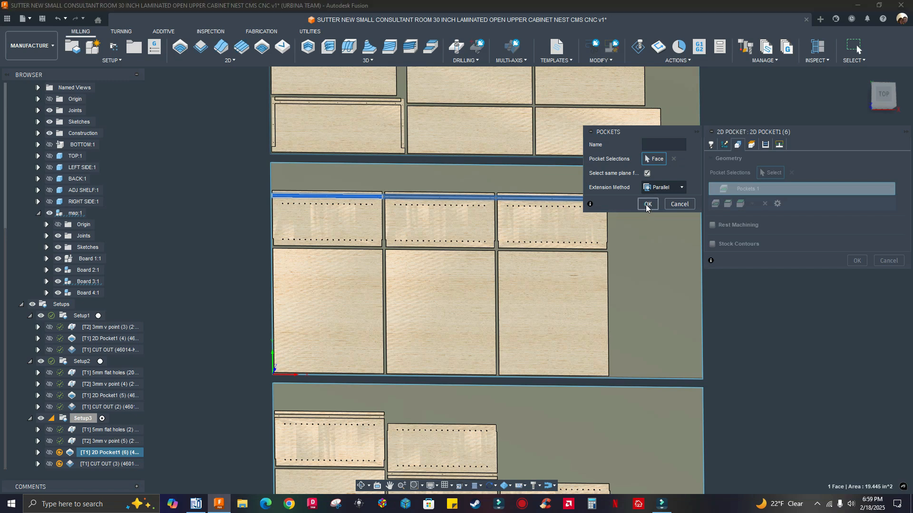
click(647, 204)
click(857, 261)
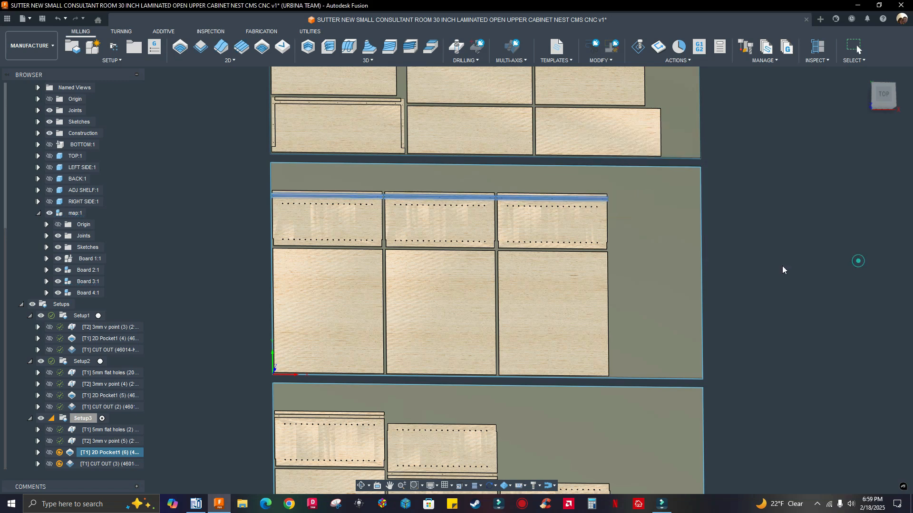
Step: Open the face contour selection in the geometry of CUT OUT (3) in Setup3 for editing
right_click(91, 465)
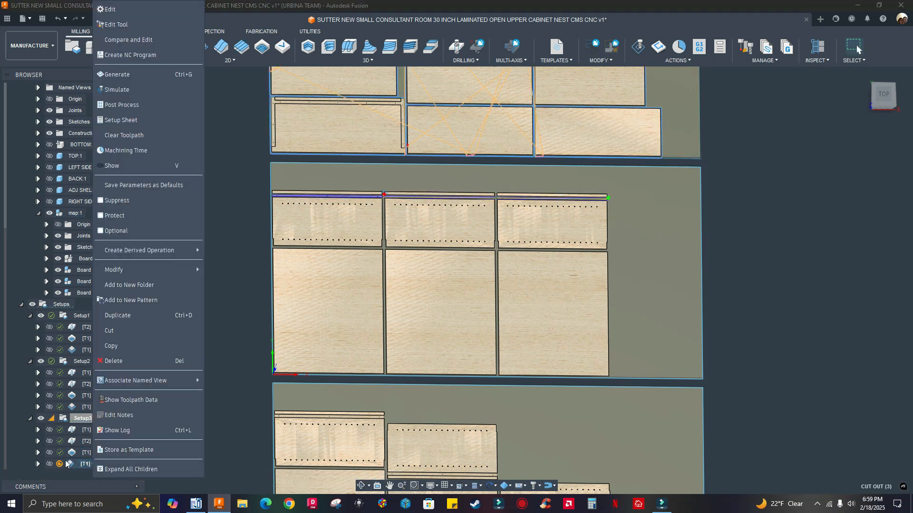
click(109, 9)
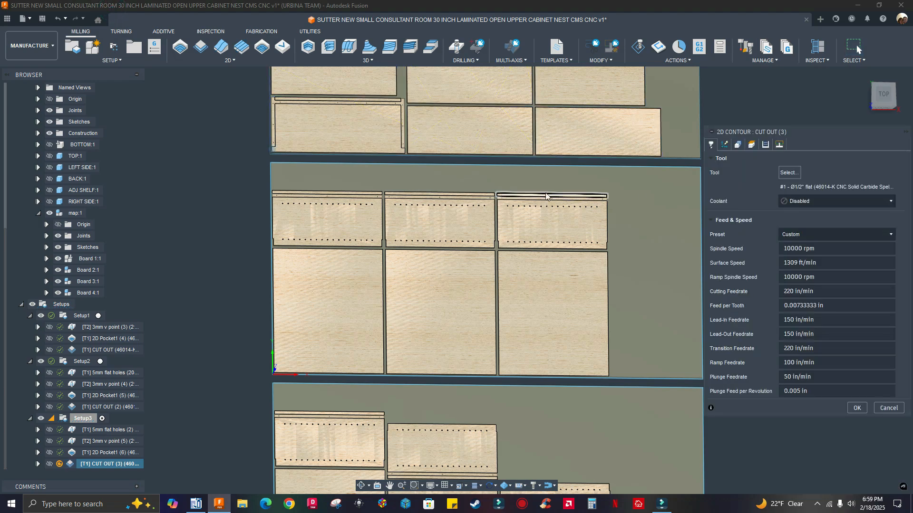
click(737, 144)
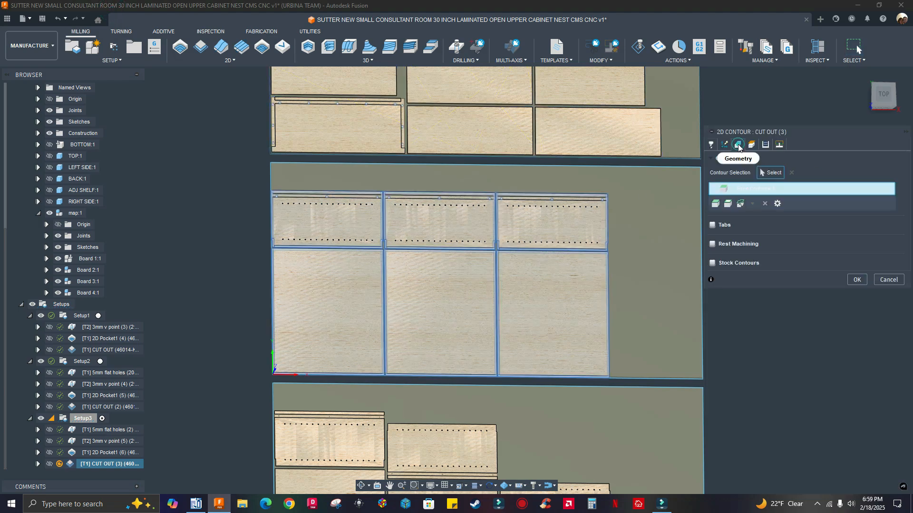
right_click(746, 196)
click(760, 201)
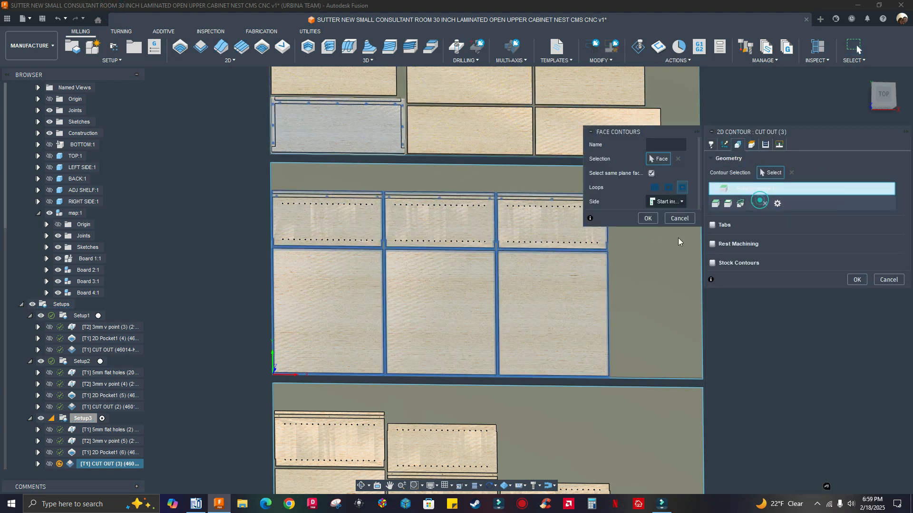
Step: Replace the contour faces with a panel's underside face on the third sheet, including same-plane faces, and accept CUT OUT (3)
shift+middle_drag(385, 324, 412, 232)
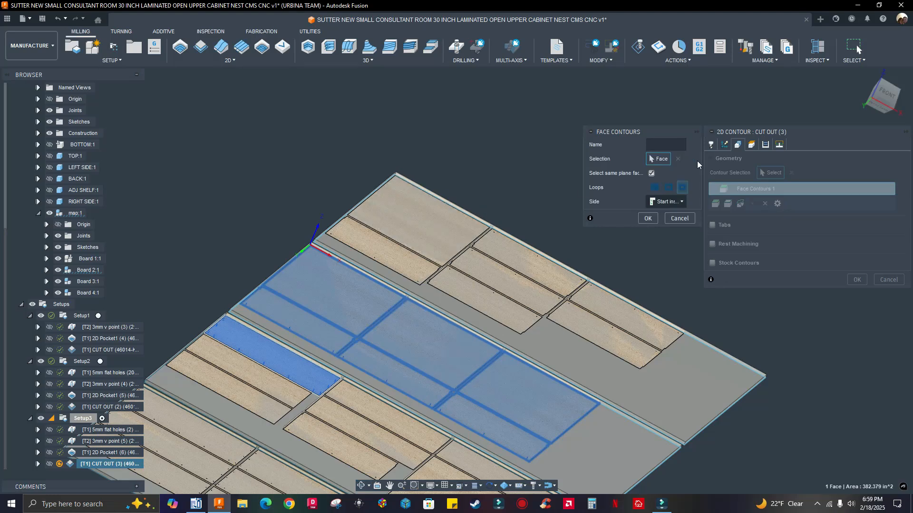
click(679, 160)
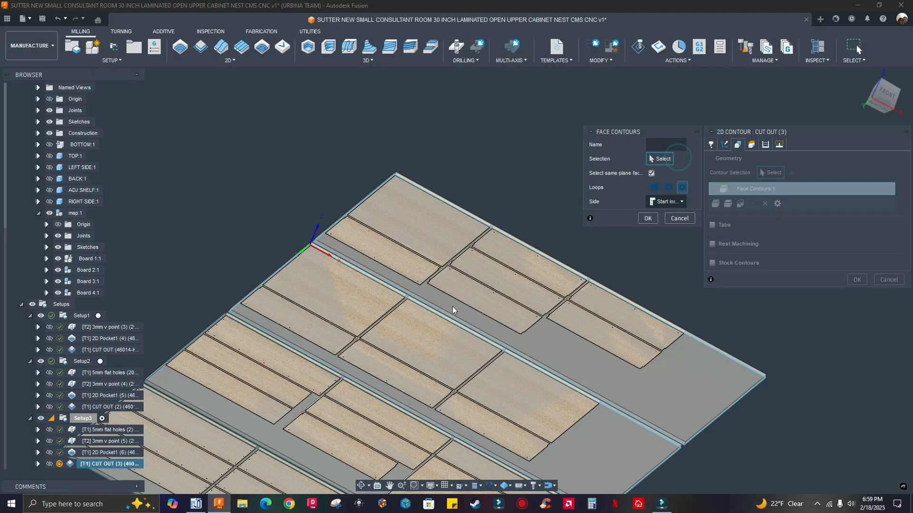
click(361, 312)
click(647, 218)
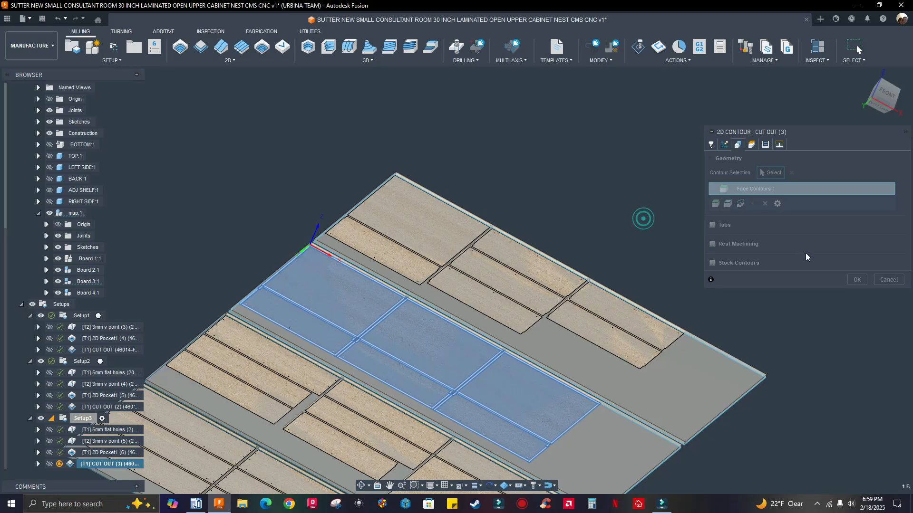
click(857, 280)
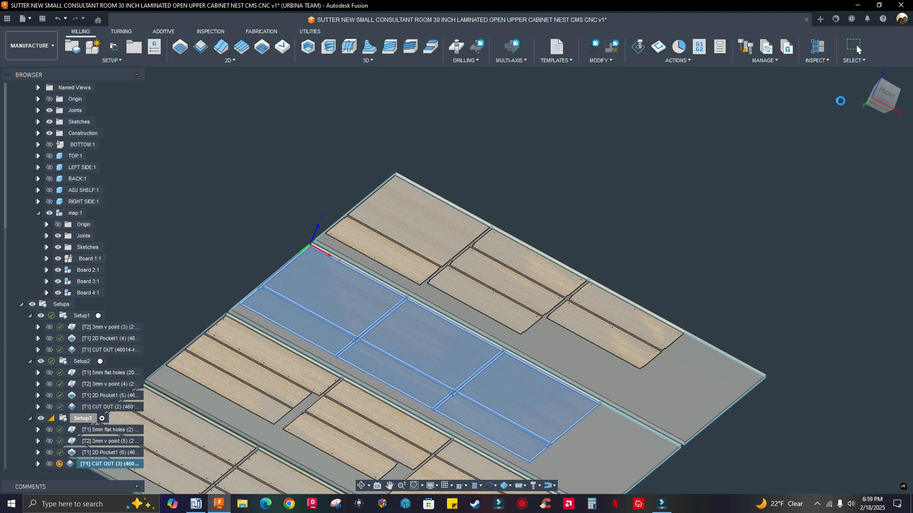
Step: Duplicate Setup3 and rename the copy as Setup4
click(877, 98)
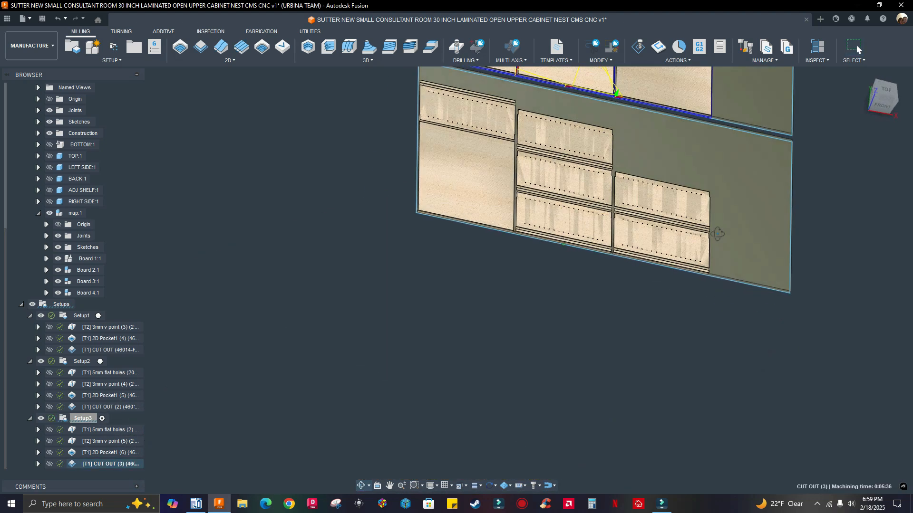
middle_drag(873, 95, 842, 179)
click(886, 92)
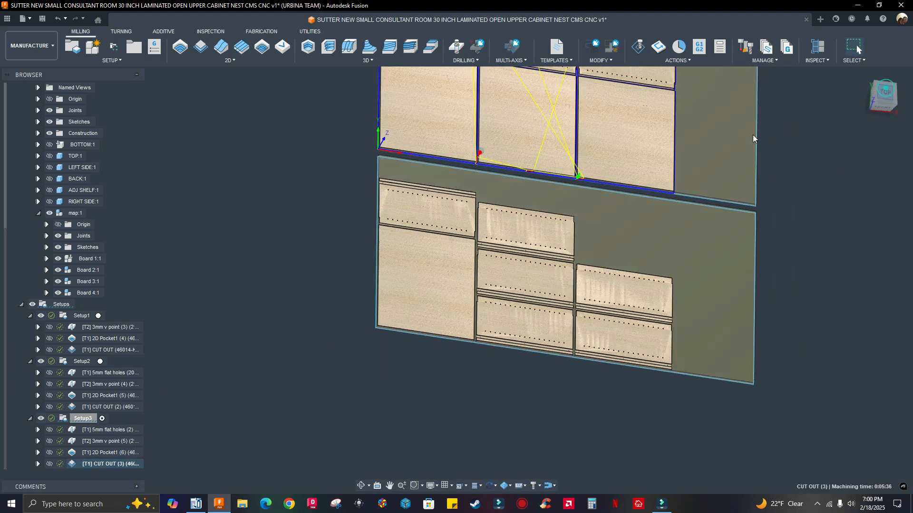
scroll(573, 248, down, 2)
scroll(468, 287, down, 2)
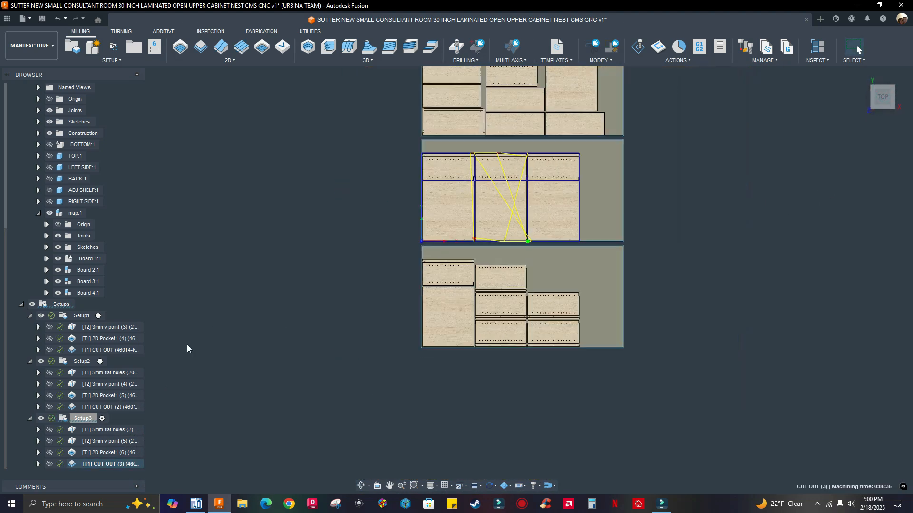
click(84, 419)
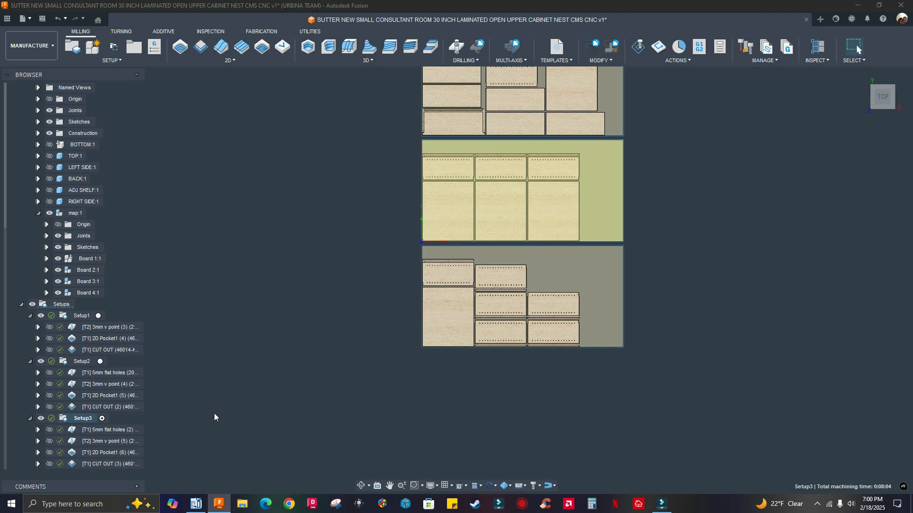
scroll(70, 451, down, 1)
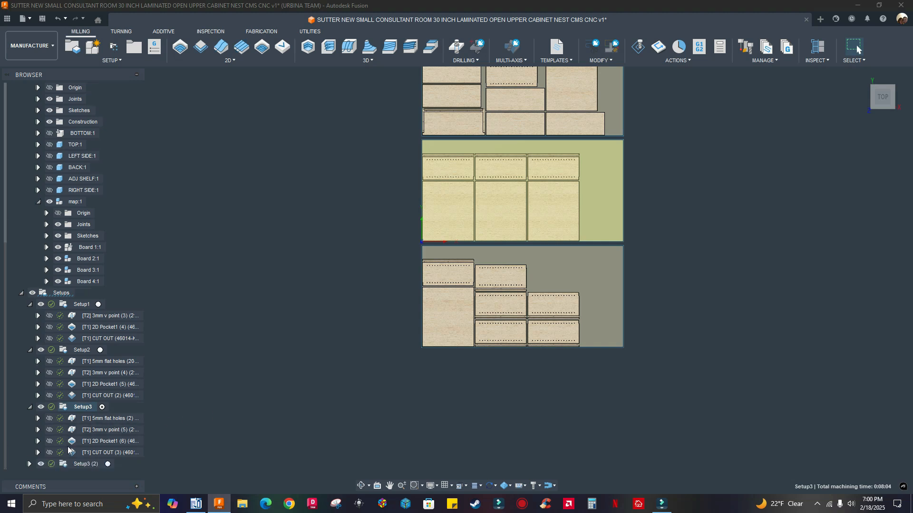
click(84, 465)
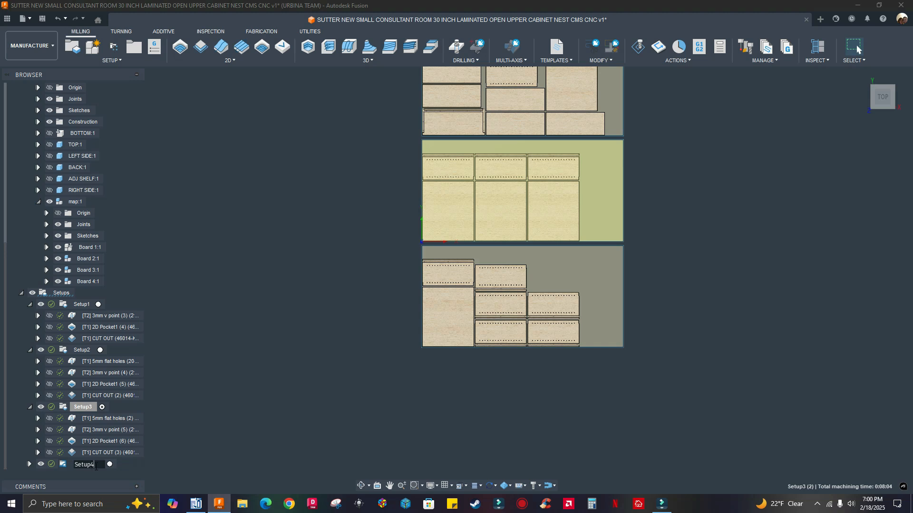
key(Return)
Step: Open Setup4 for editing and replace its model with Board 4:1
right_click(96, 470)
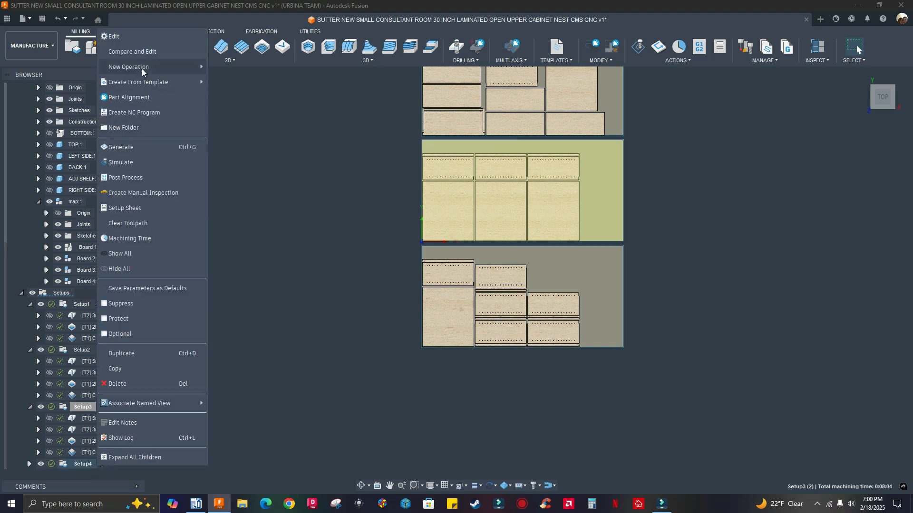
click(128, 39)
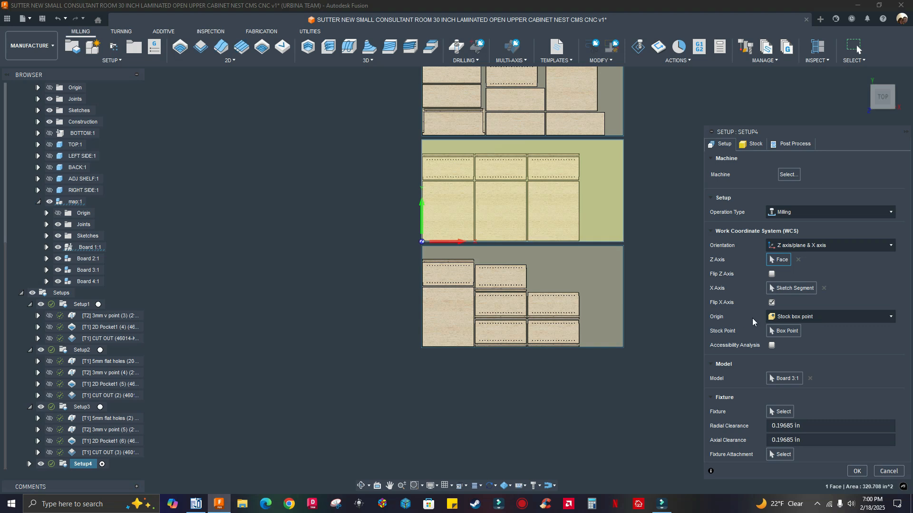
click(809, 379)
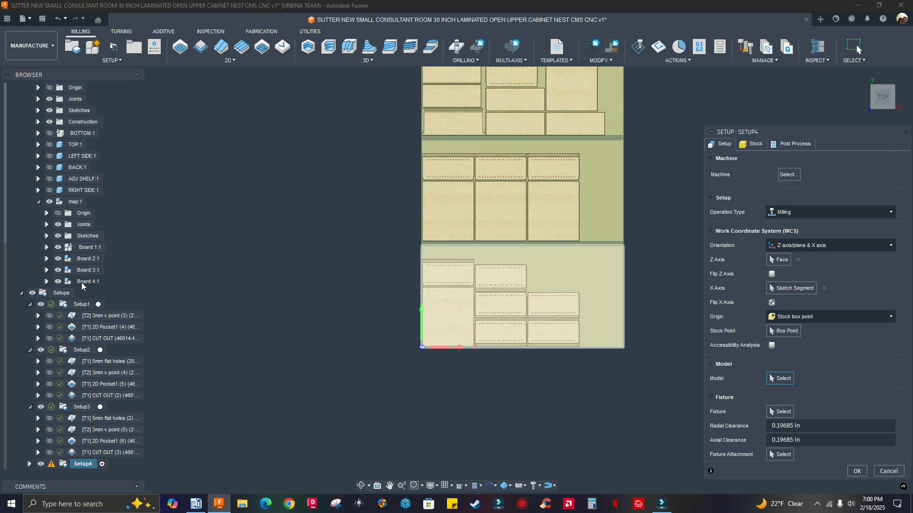
click(82, 282)
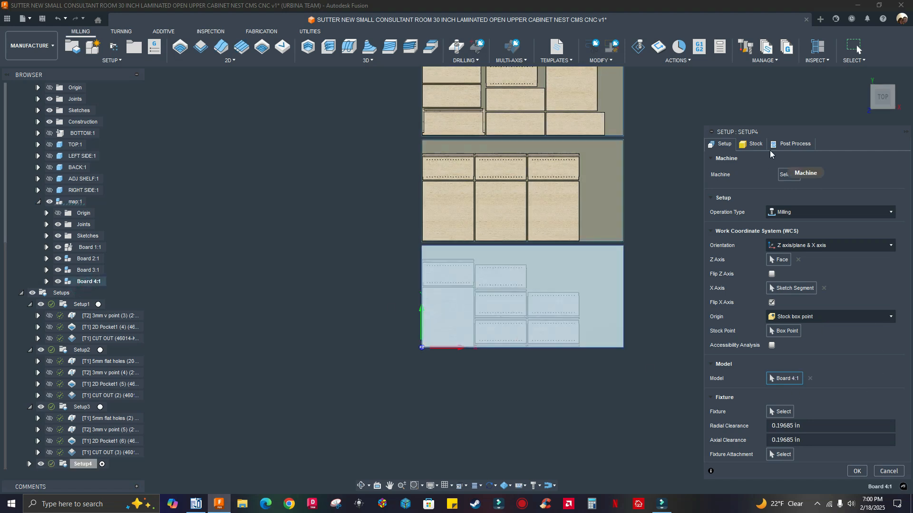
Step: Set Setup4's program name to nest4, update the sheet number in the program comment, and accept the setup
click(792, 143)
click(798, 177)
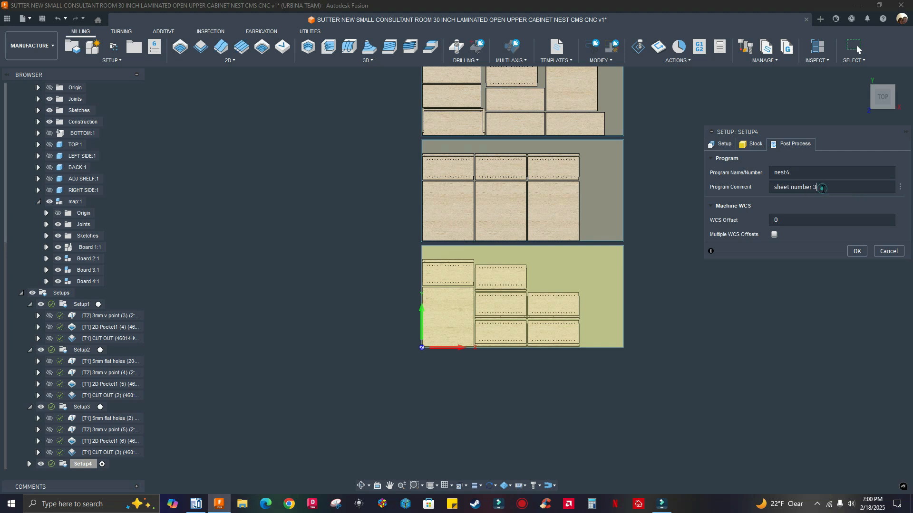
click(823, 188)
key(Return)
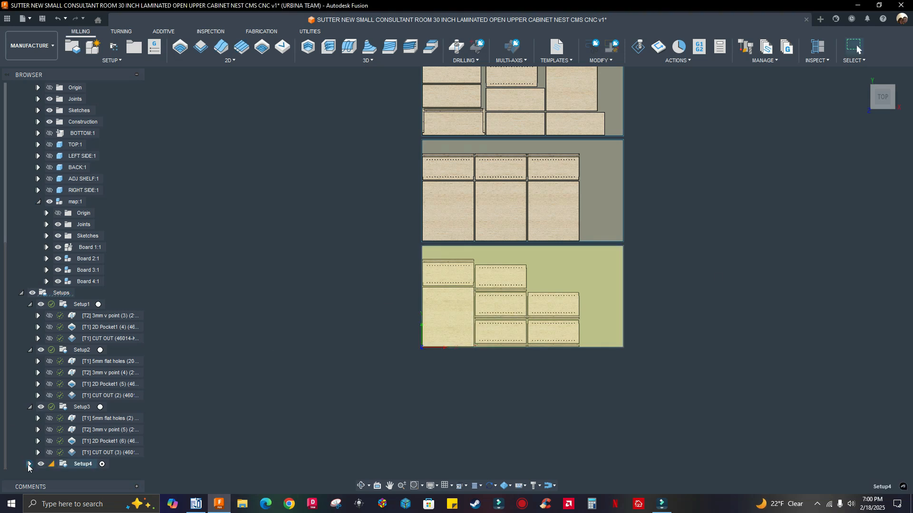
Step: Clear the hole face selection in the geometry of 5mm flat holes (3) in Setup4
click(28, 464)
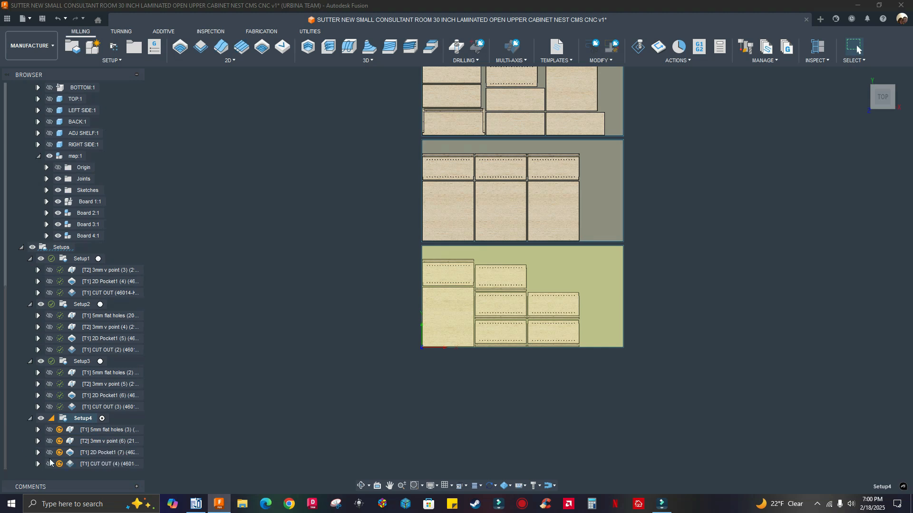
right_click(98, 431)
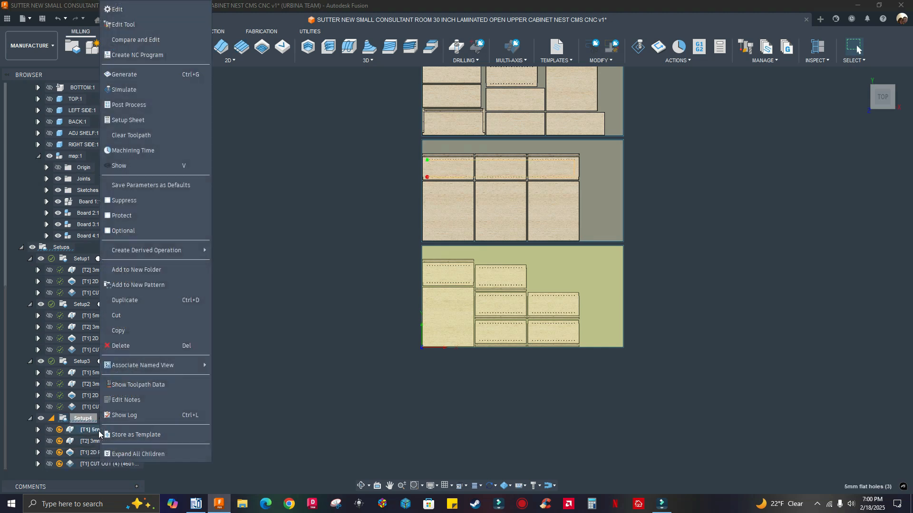
click(114, 10)
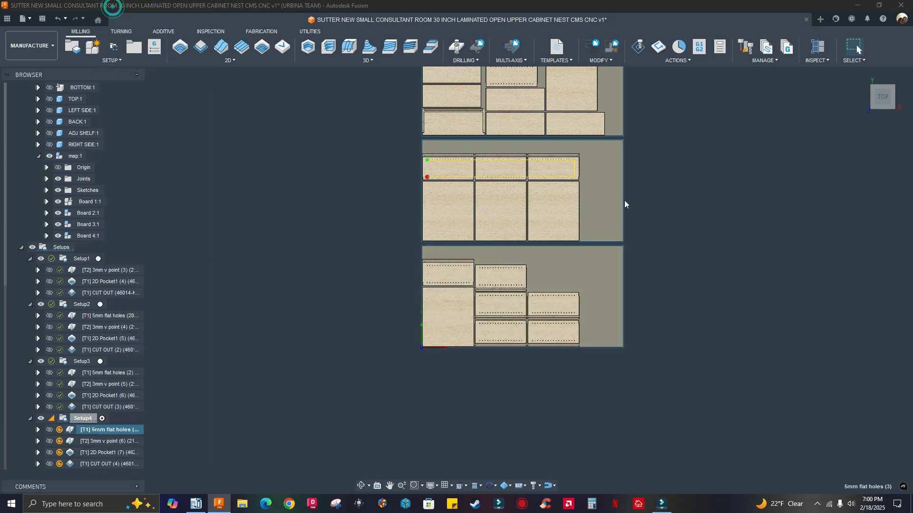
click(738, 145)
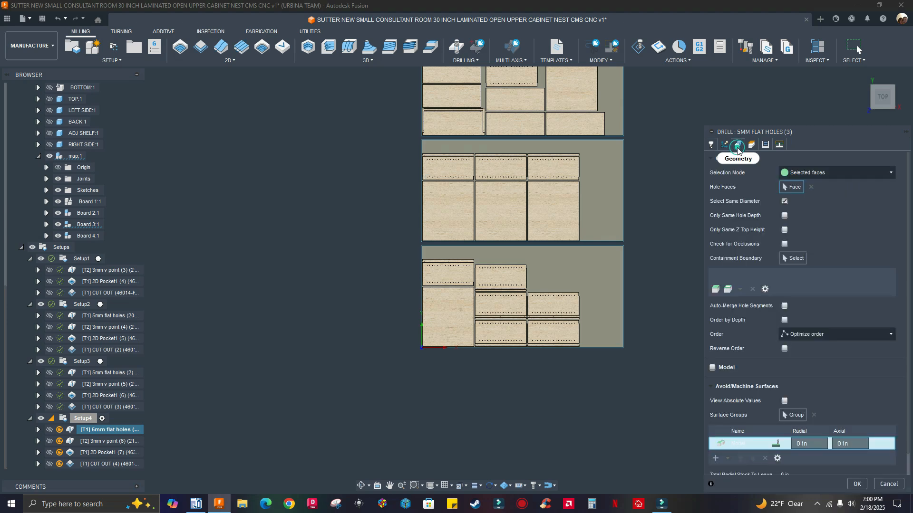
click(811, 187)
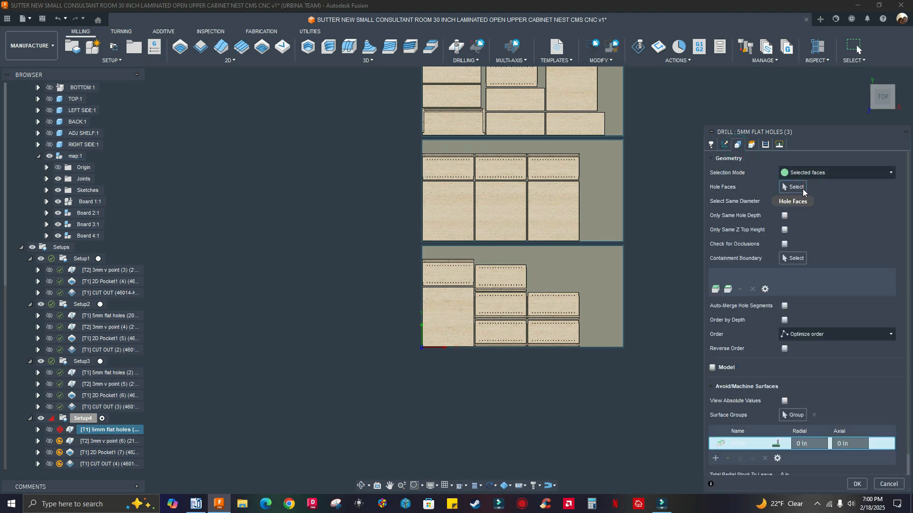
Step: Select a shelf-pin hole on the fourth sheet's upper-left panel, including same-diameter holes, and accept 5mm flat holes (3)
scroll(800, 188, down, 1)
scroll(454, 271, up, 2)
scroll(454, 270, up, 8)
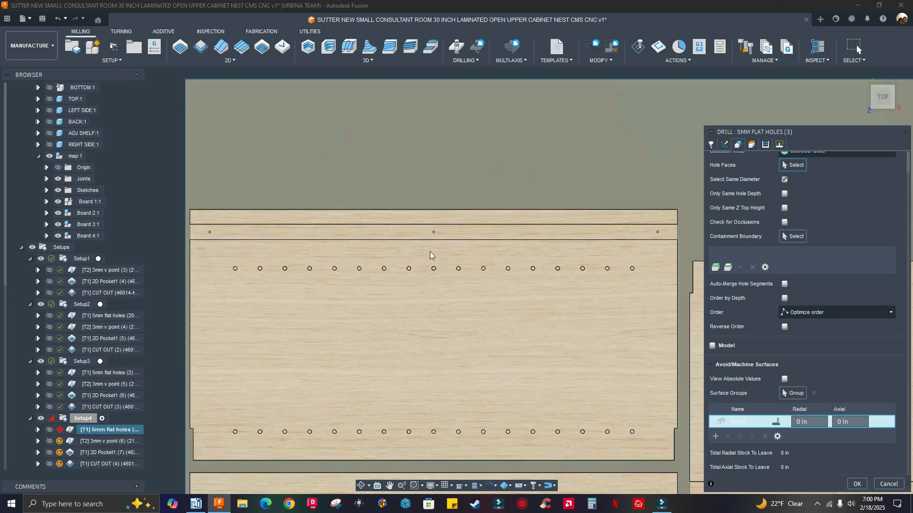
click(437, 285)
scroll(401, 284, down, 10)
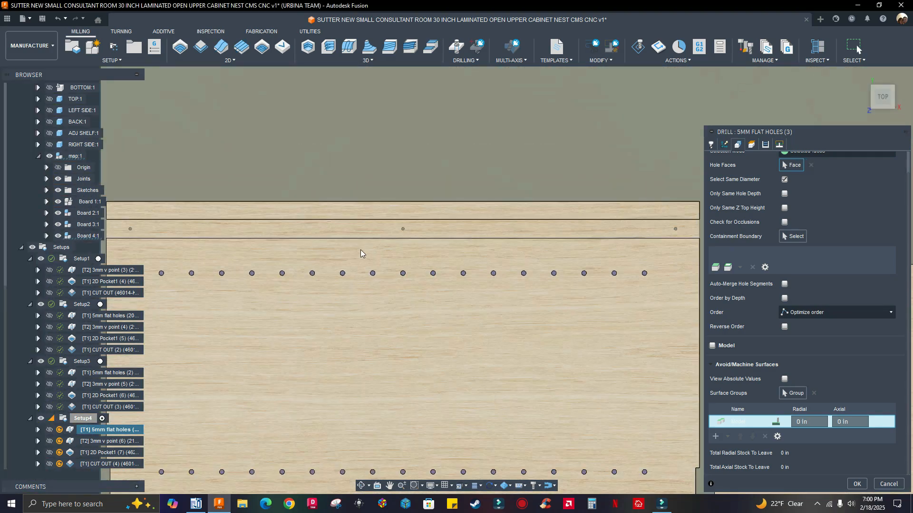
scroll(344, 251, up, 4)
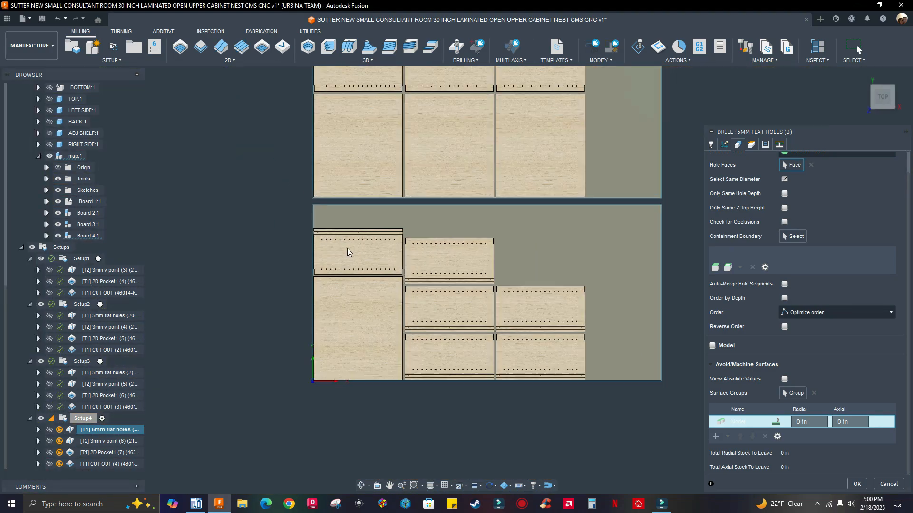
scroll(338, 258, down, 2)
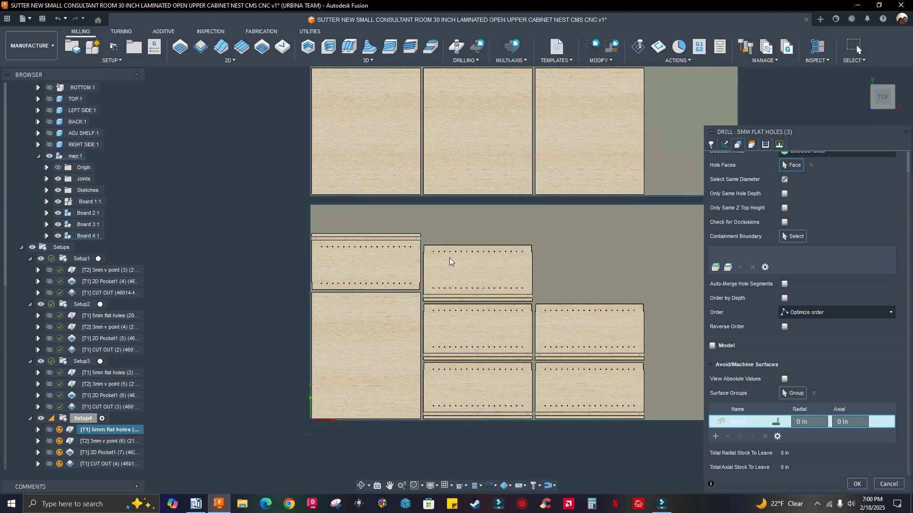
click(854, 485)
Step: Add the small middle hole in the upper-left panel's groove on the fourth sheet to 3mm v point (6)'s hole faces and accept
right_click(103, 444)
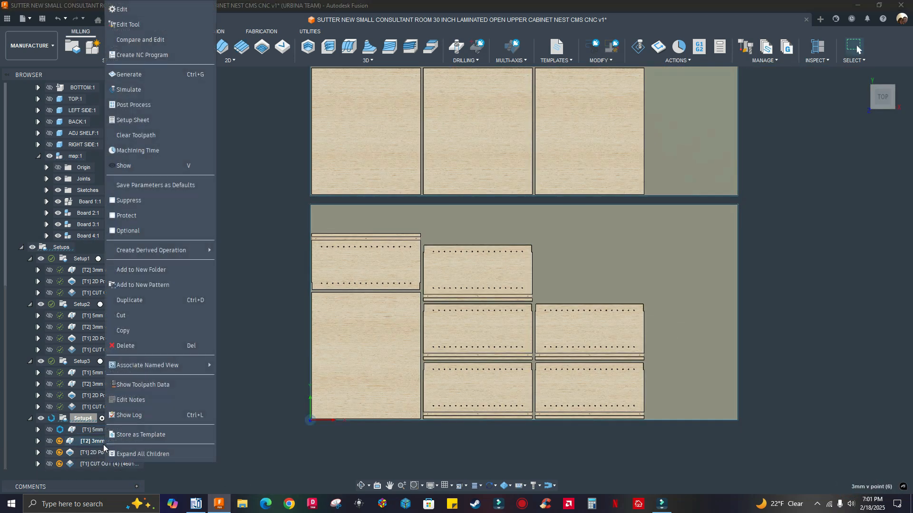
click(122, 9)
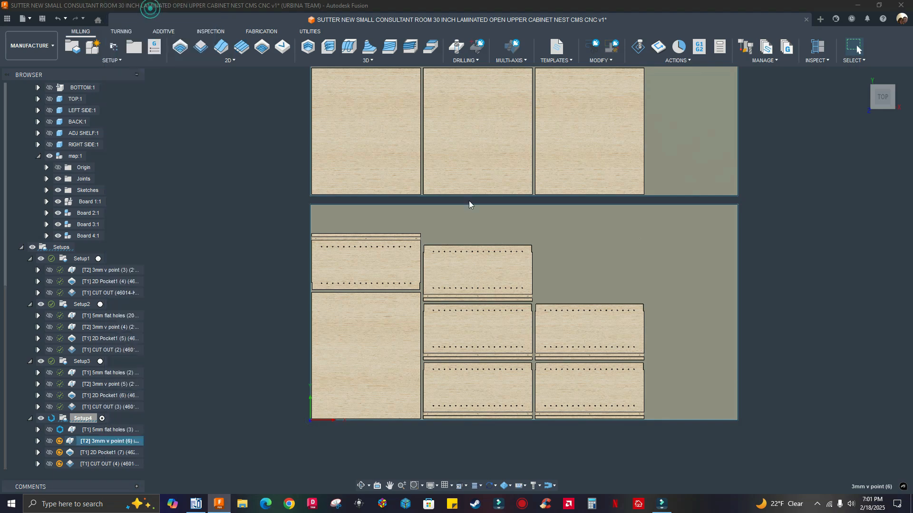
scroll(412, 218, up, 10)
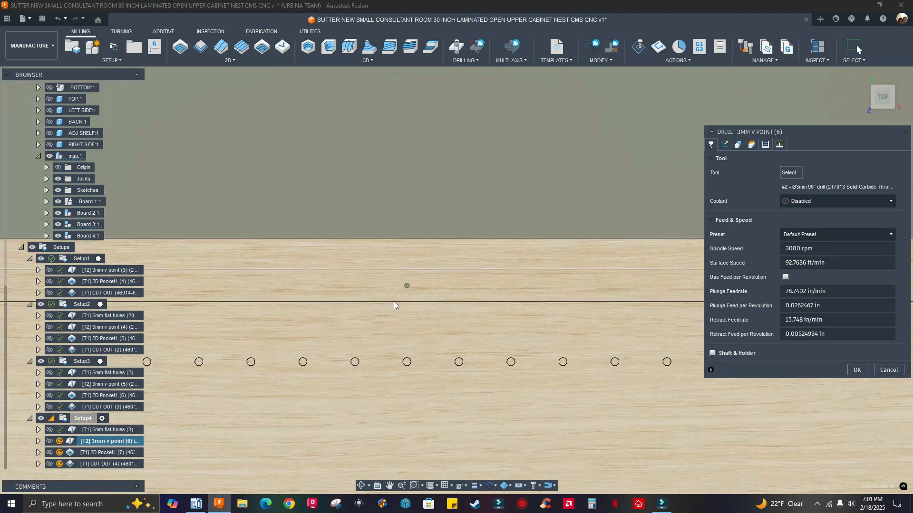
scroll(416, 272, up, 3)
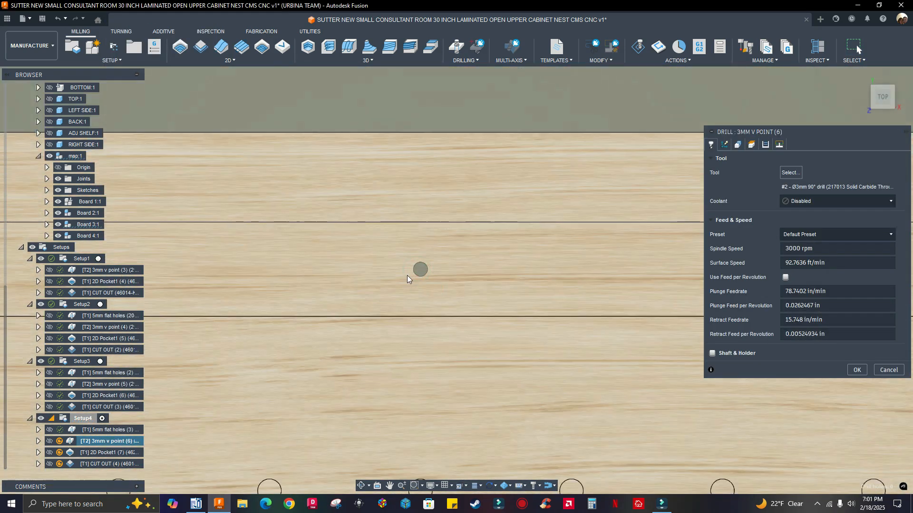
shift+middle_drag(418, 280, 430, 276)
scroll(417, 276, up, 2)
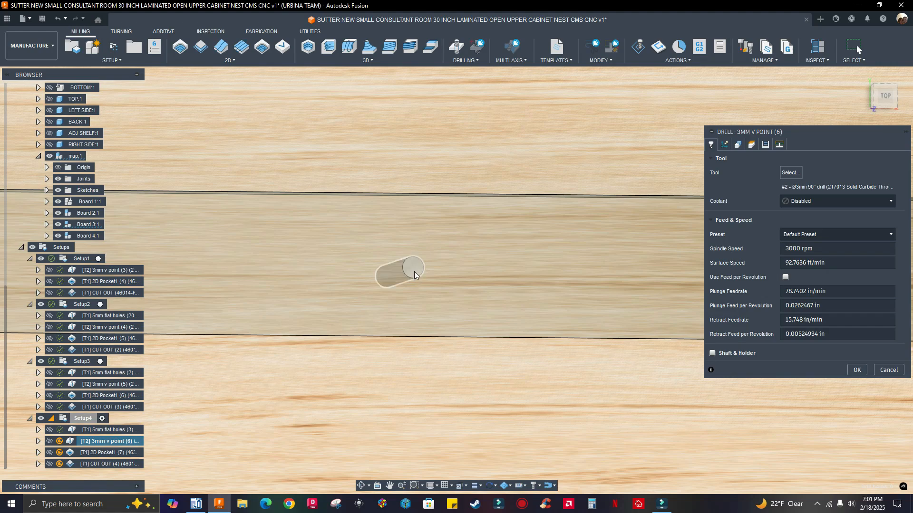
click(414, 272)
scroll(322, 268, down, 1)
scroll(322, 267, down, 10)
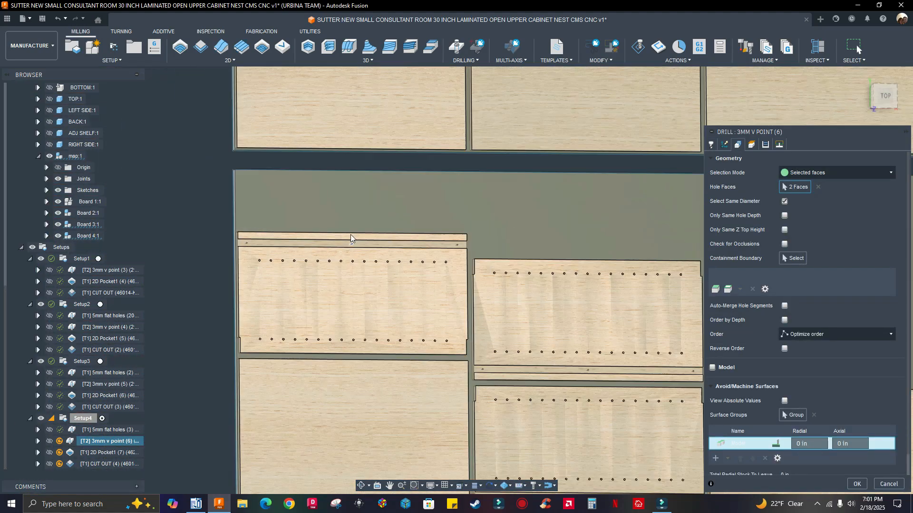
click(858, 484)
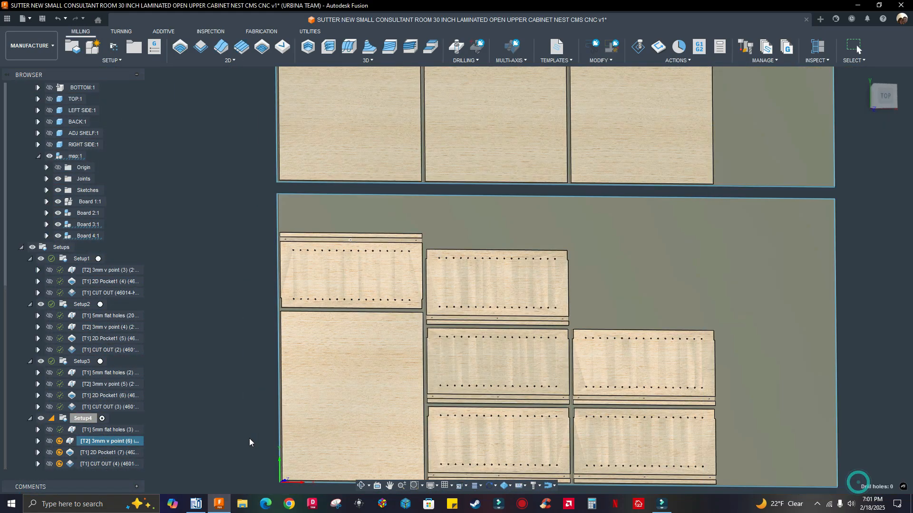
Step: Replace the pocket selection of 2D Pocket1 (7) with a groove face on the fourth sheet, including same-plane faces, and accept
right_click(108, 453)
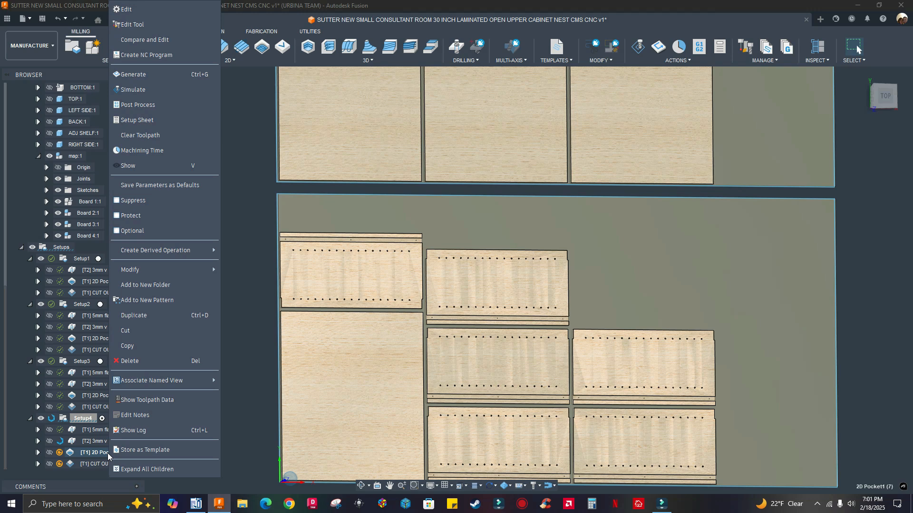
click(127, 9)
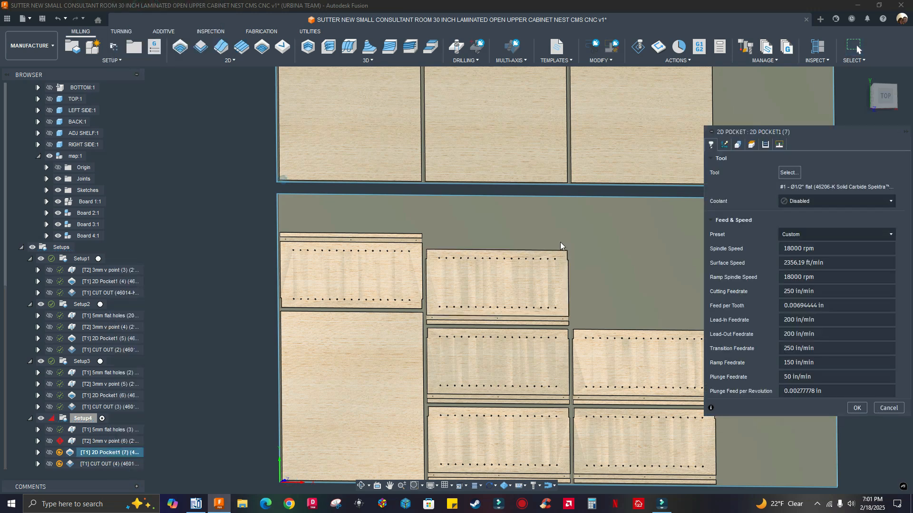
click(738, 145)
right_click(763, 190)
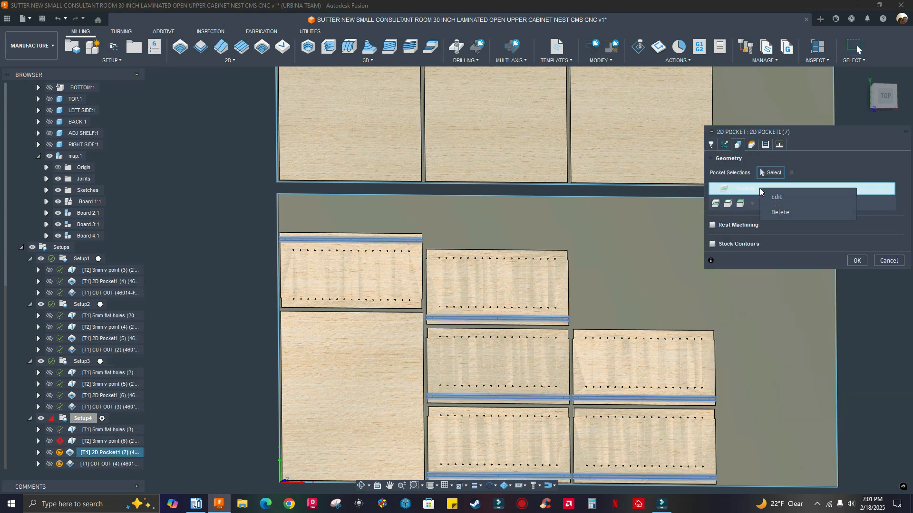
click(774, 197)
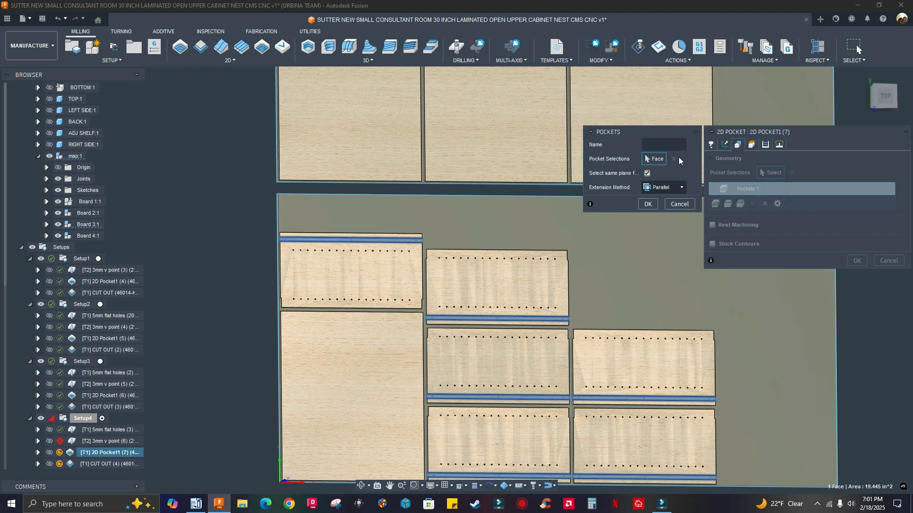
scroll(416, 222, up, 5)
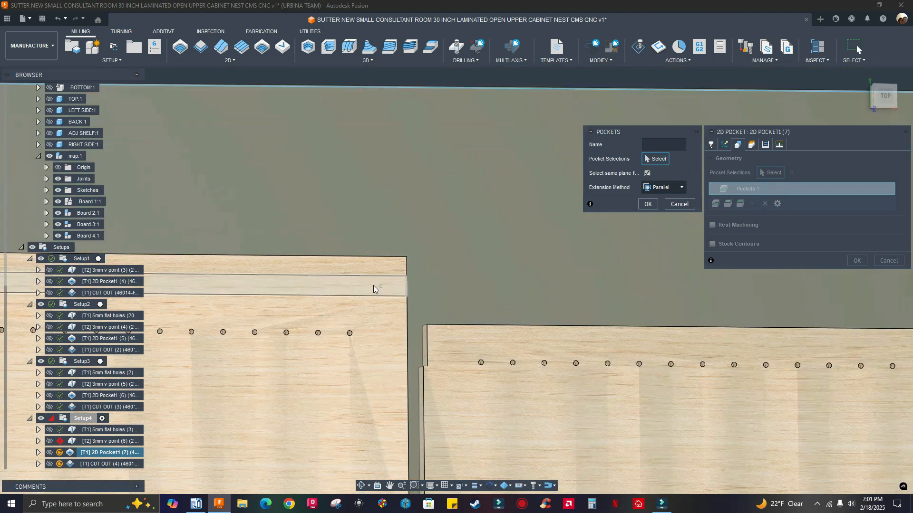
click(372, 285)
click(646, 204)
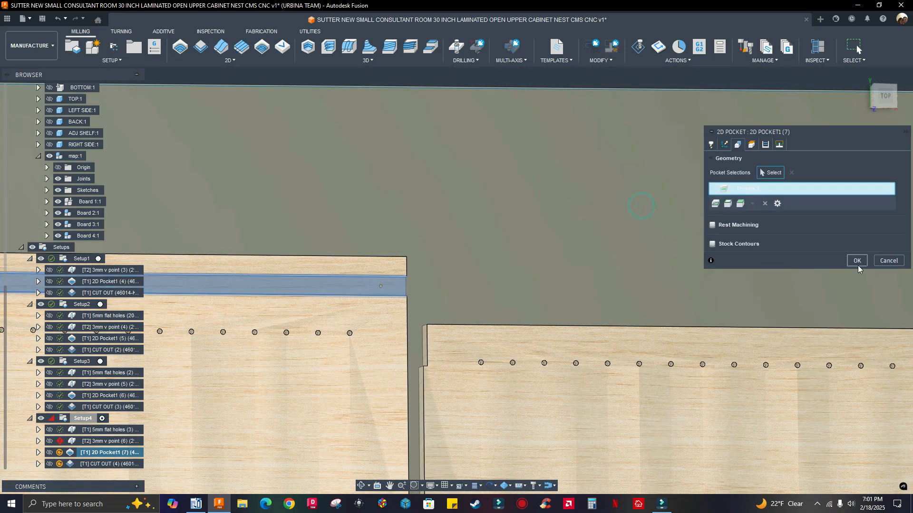
click(857, 260)
Step: Restore the top view and examine the toolpath and error details of 3mm v point (6) in Setup4
scroll(469, 209, down, 4)
scroll(469, 211, down, 3)
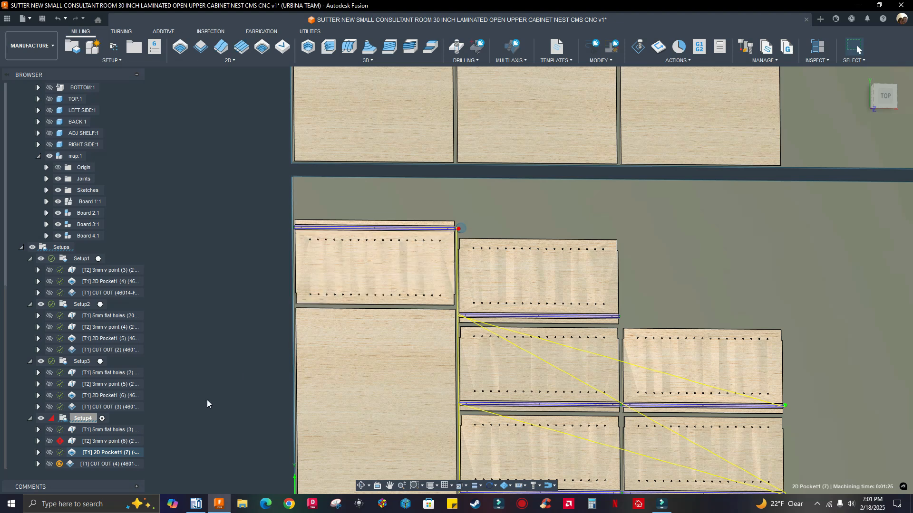
click(100, 444)
scroll(220, 419, up, 2)
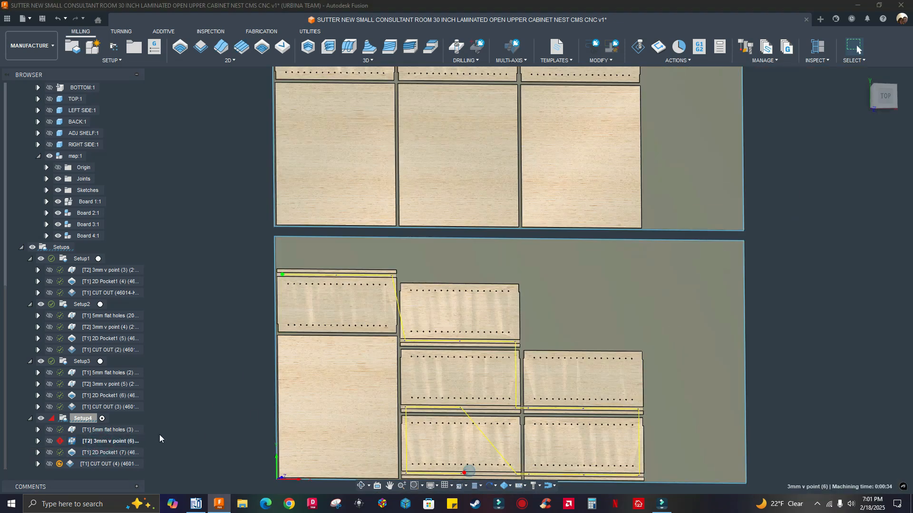
scroll(138, 438, up, 2)
scroll(225, 418, up, 2)
scroll(94, 464, down, 2)
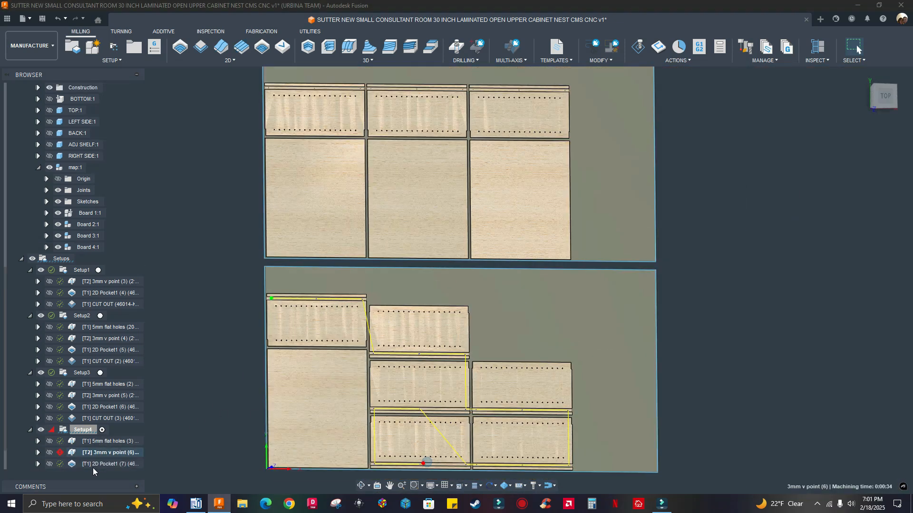
click(94, 444)
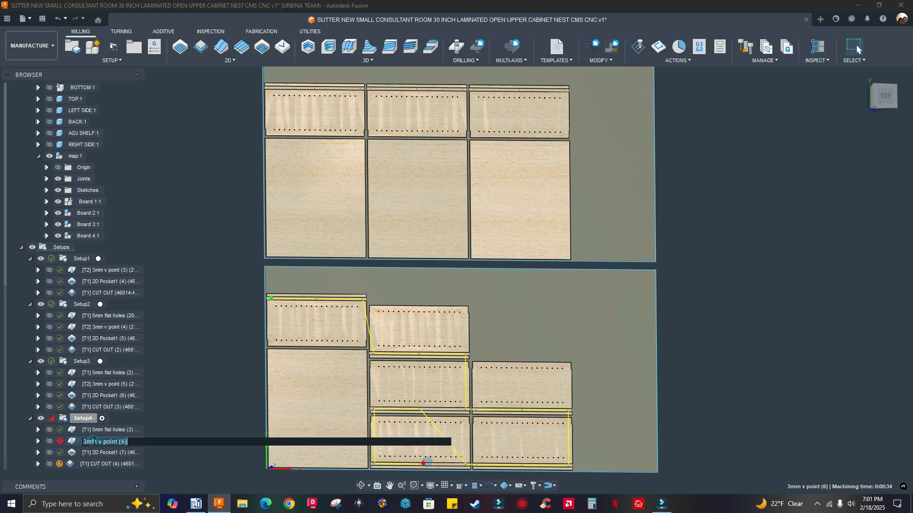
click(200, 426)
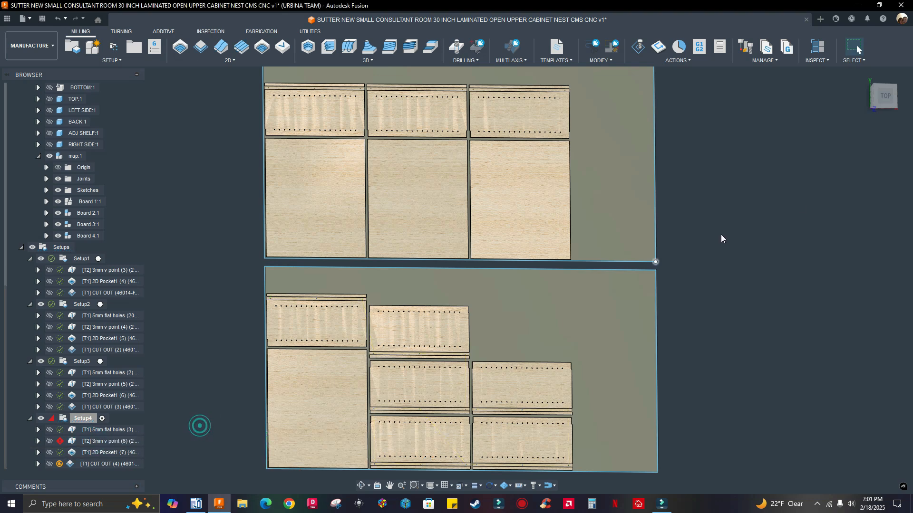
click(884, 98)
mouse_move(59, 447)
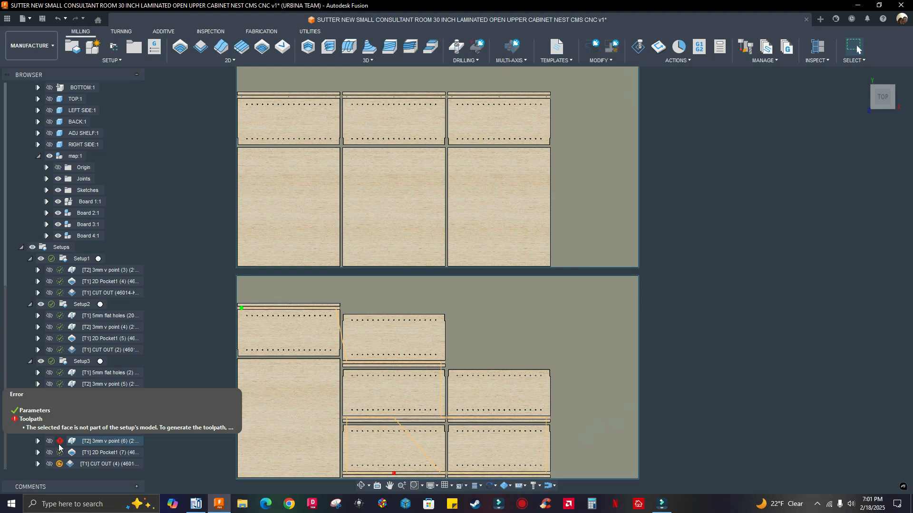
scroll(114, 424, up, 1)
scroll(238, 375, up, 1)
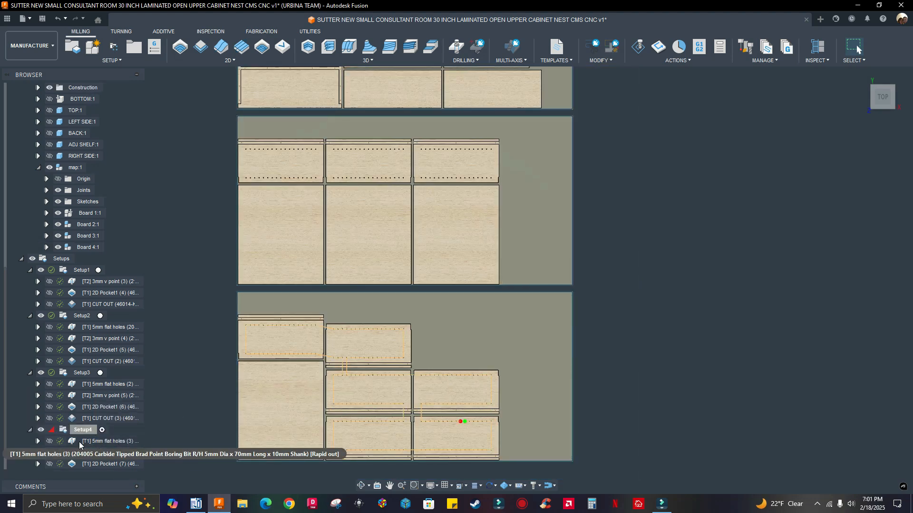
Step: Check the error log of 3mm v point (6) and the model selection of Setup4, leaving the setup unchanged
click(63, 453)
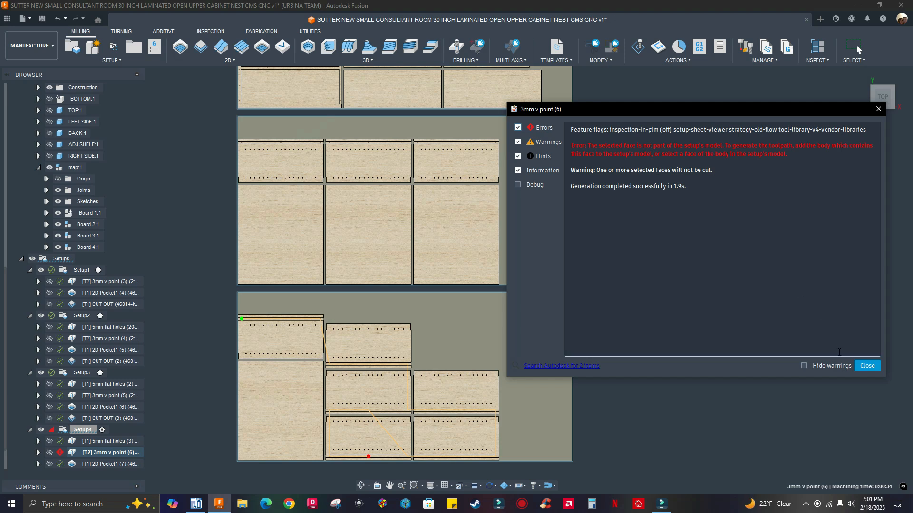
click(867, 366)
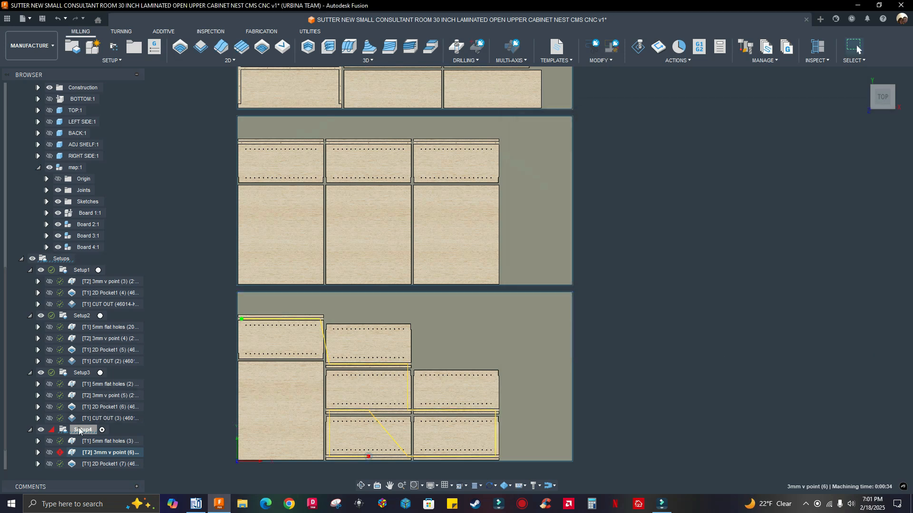
scroll(84, 433, down, 1)
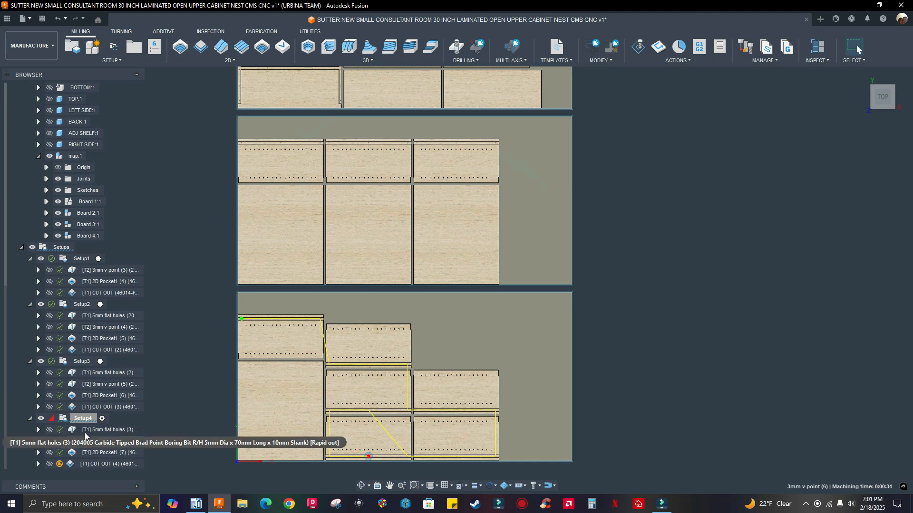
right_click(81, 422)
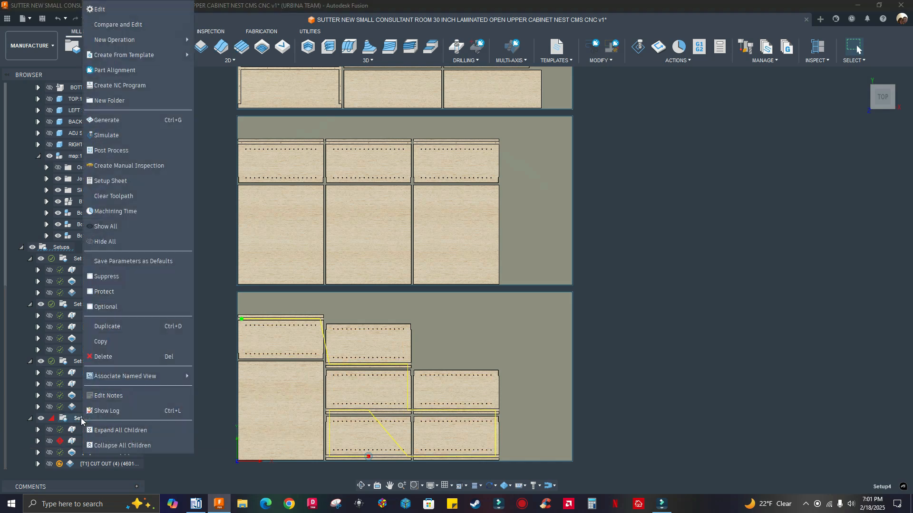
click(102, 9)
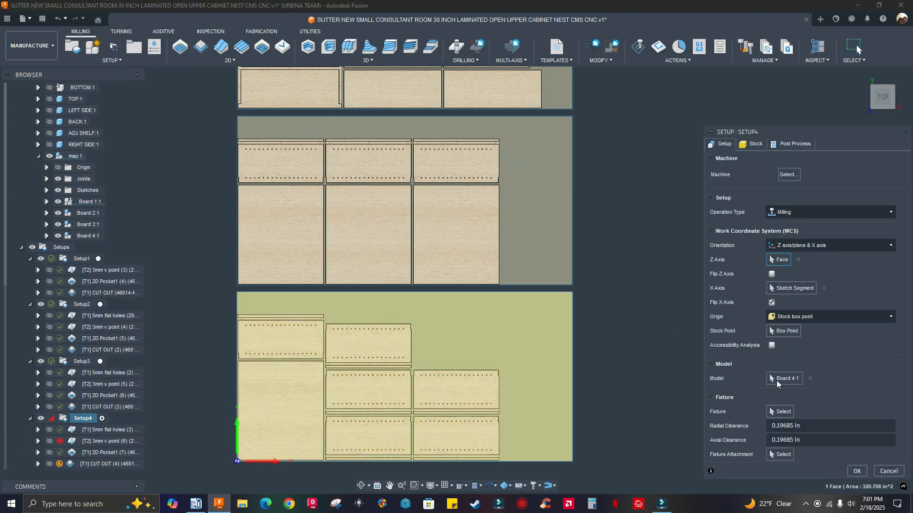
click(792, 380)
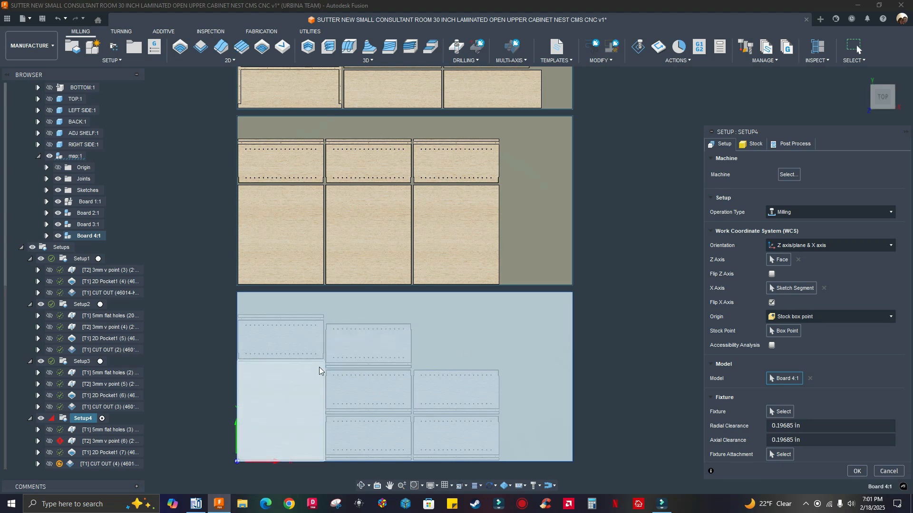
click(889, 471)
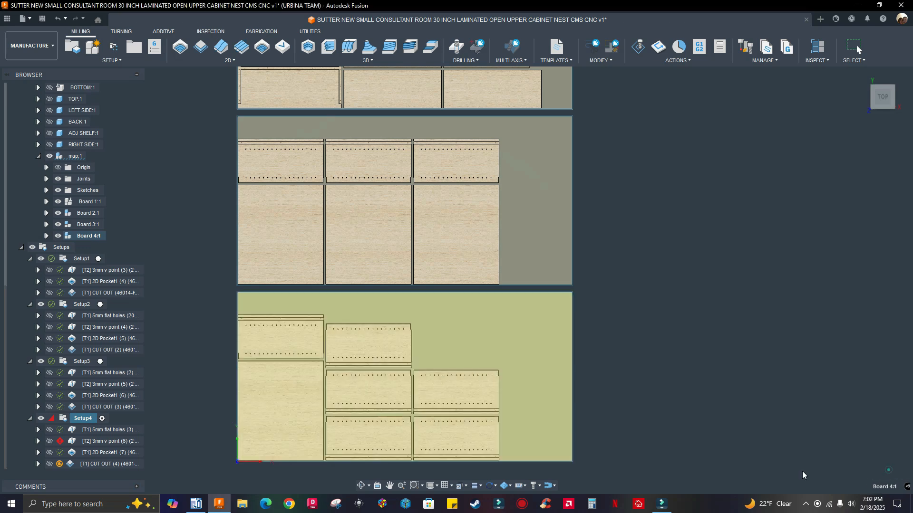
Step: Edit 3mm v point (6) in Setup4 and clear its selected hole faces
right_click(93, 442)
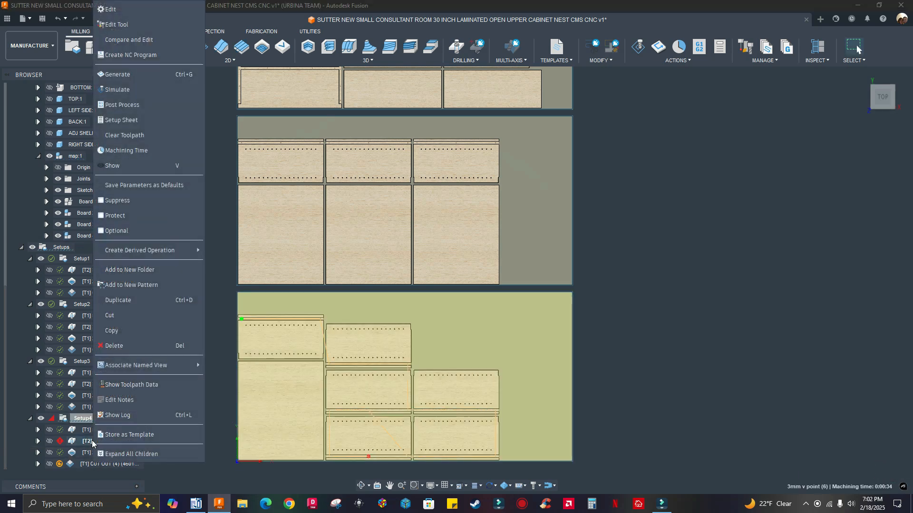
click(110, 10)
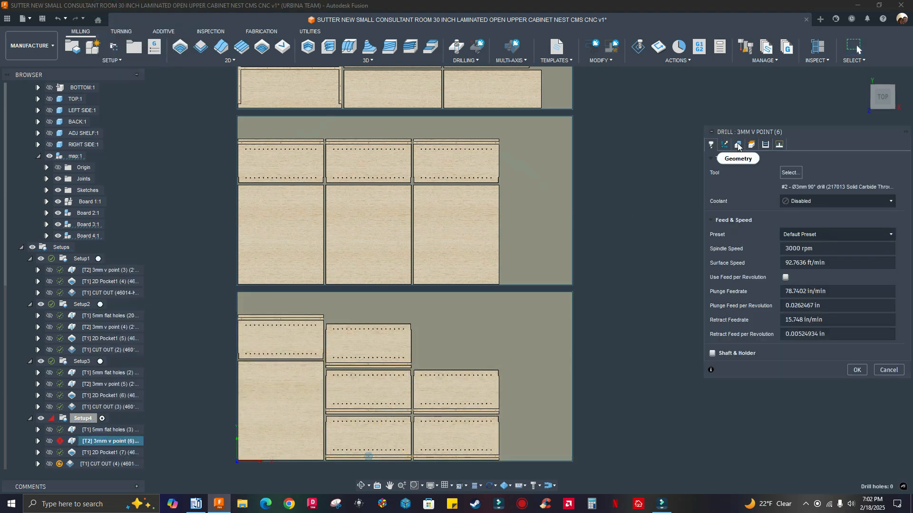
click(738, 145)
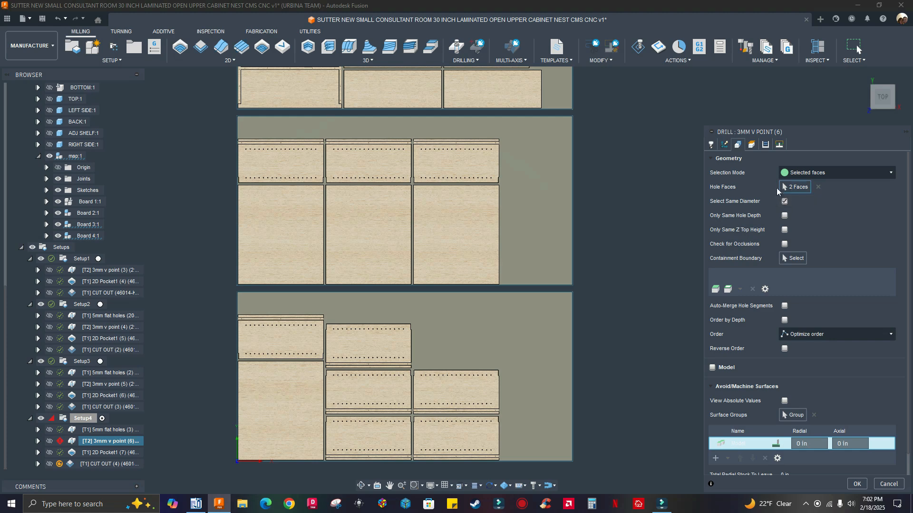
scroll(402, 209, down, 3)
scroll(350, 212, down, 3)
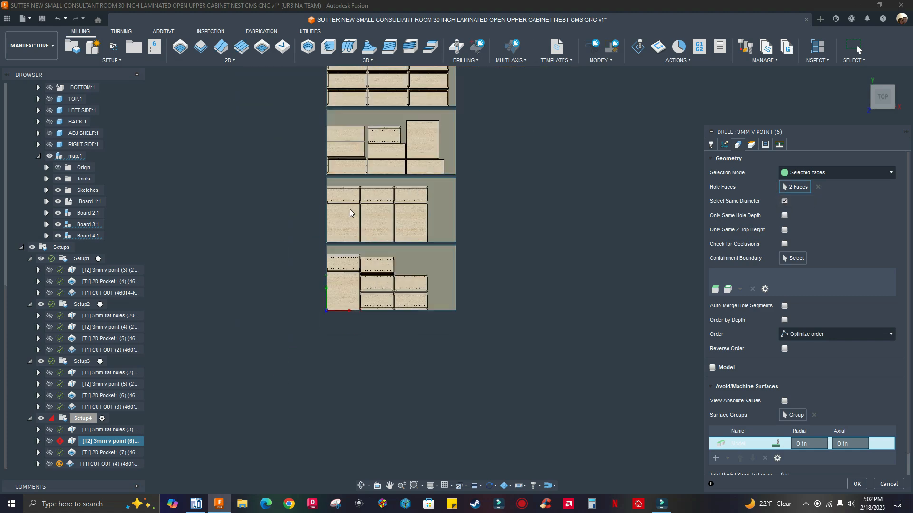
scroll(352, 214, up, 4)
scroll(834, 164, down, 1)
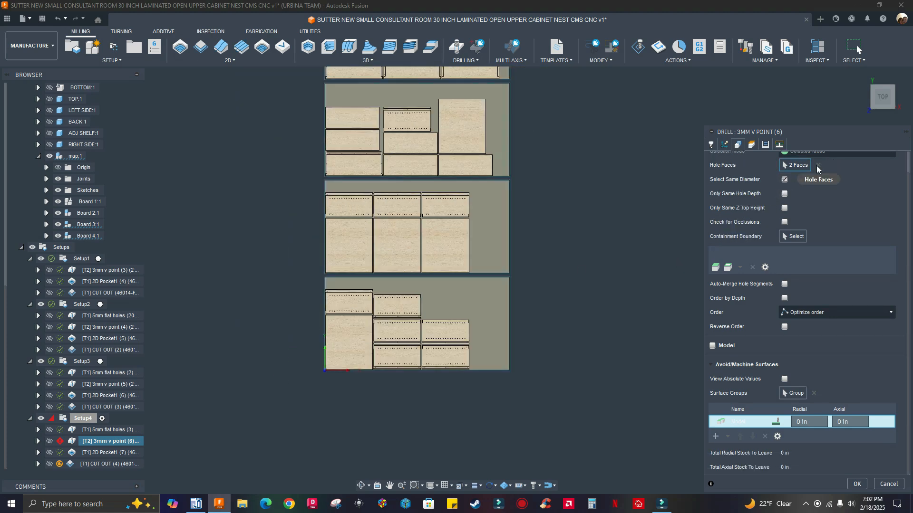
click(818, 166)
Step: Select the small middle hole in the groove of the fourth sheet's lower middle panel as the hole face for 3mm v point (6) and accept
scroll(309, 400, up, 5)
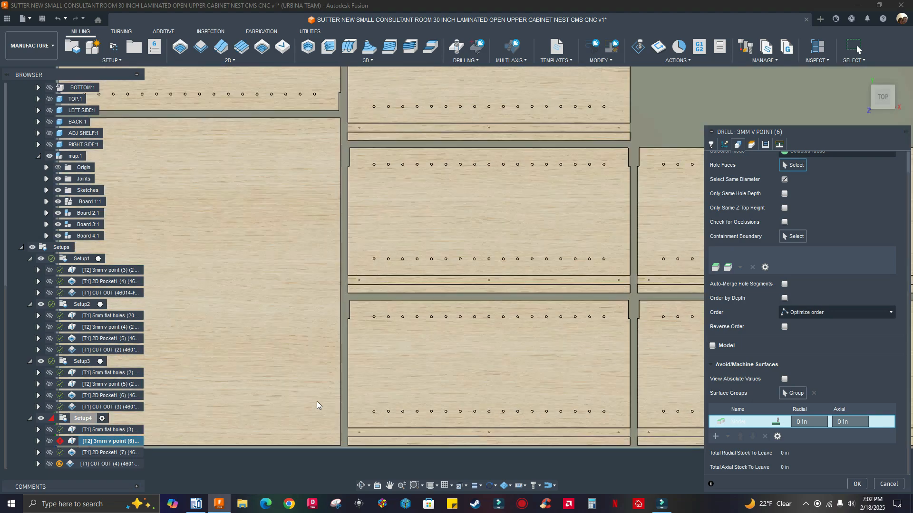
shift+middle_drag(346, 395, 362, 380)
scroll(453, 443, up, 6)
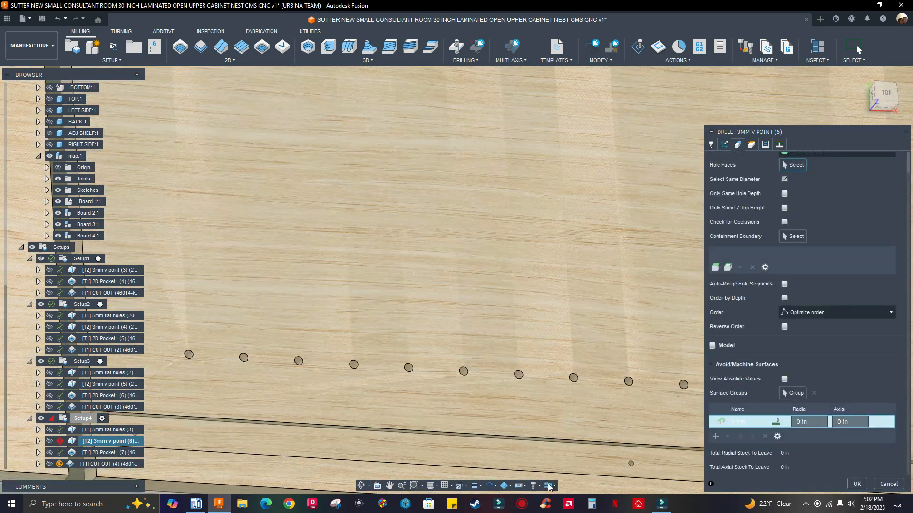
middle_drag(549, 486, 569, 388)
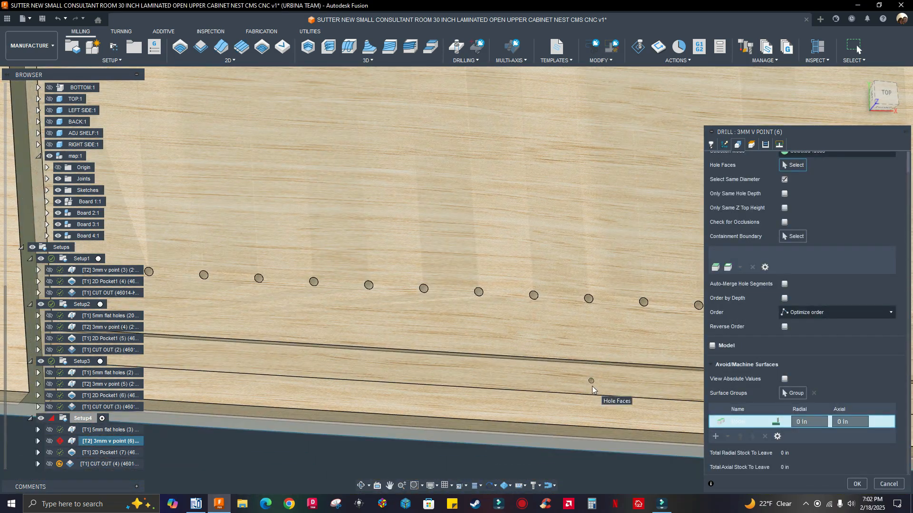
scroll(592, 385, up, 2)
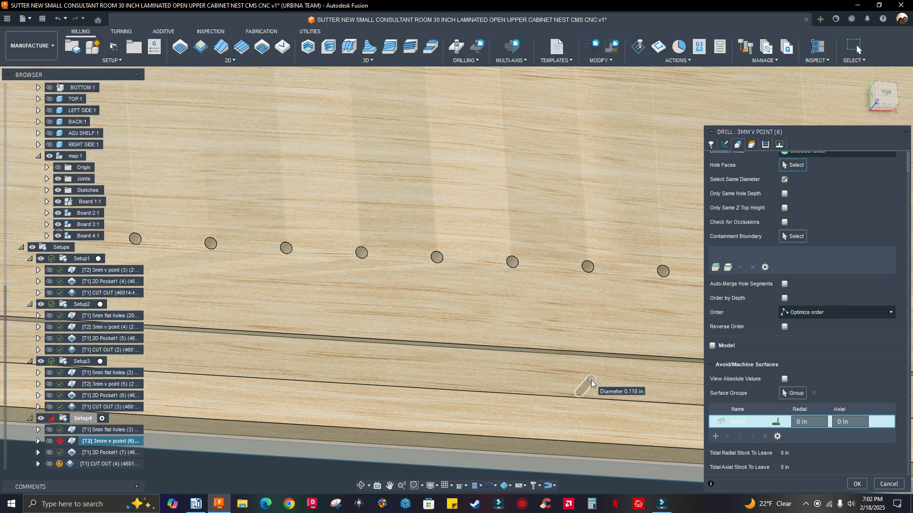
click(591, 381)
scroll(552, 368, down, 5)
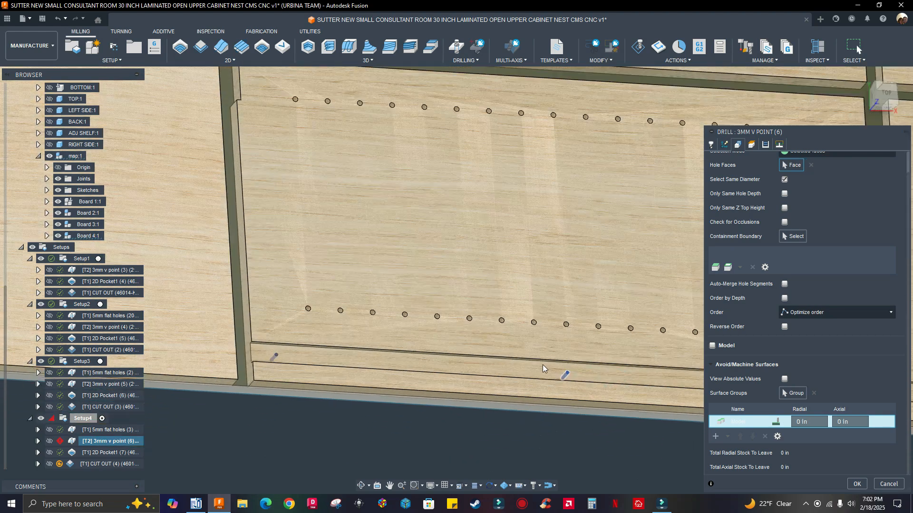
click(856, 485)
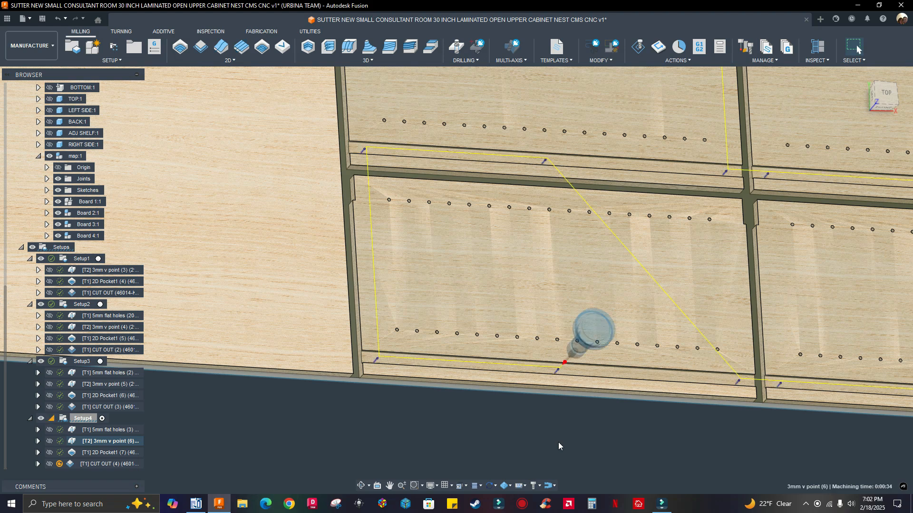
Step: Edit the face contour of CUT OUT (4) in Setup4 and clear its selected face
scroll(559, 427, down, 6)
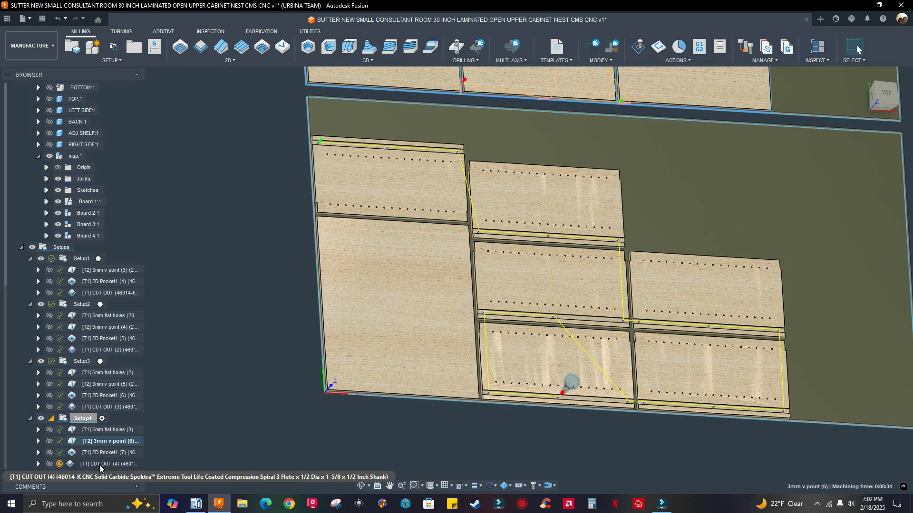
click(100, 464)
right_click(100, 465)
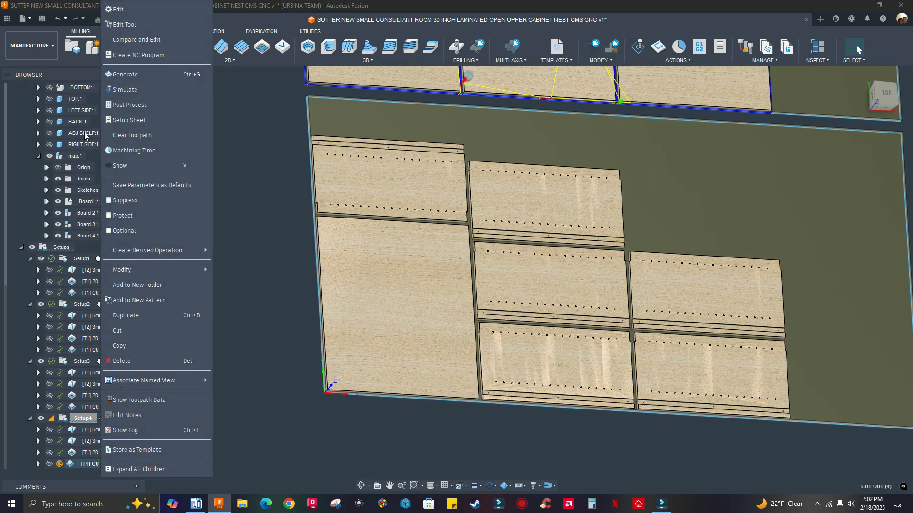
click(115, 11)
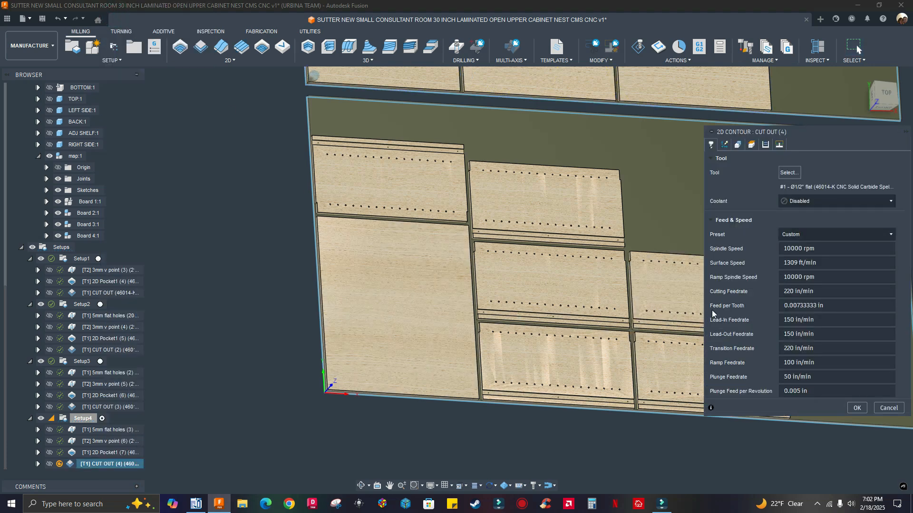
click(737, 145)
right_click(757, 189)
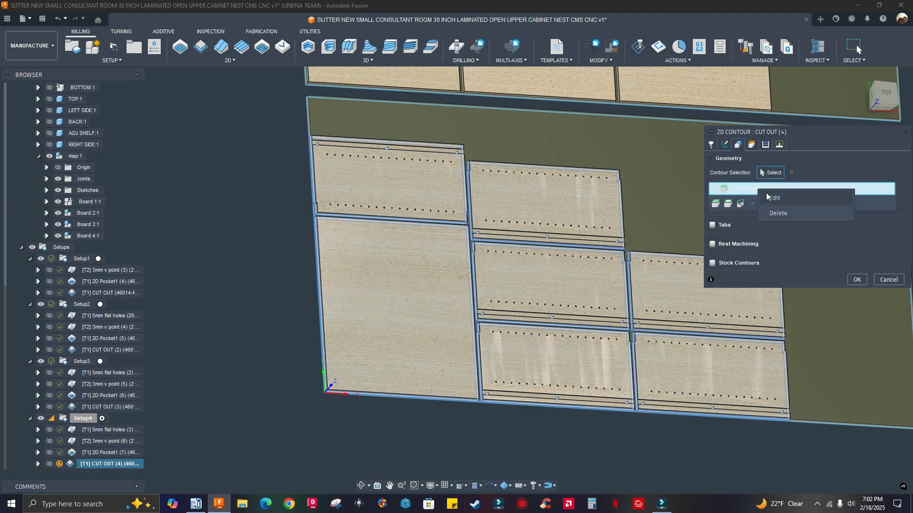
click(771, 202)
scroll(365, 411, down, 5)
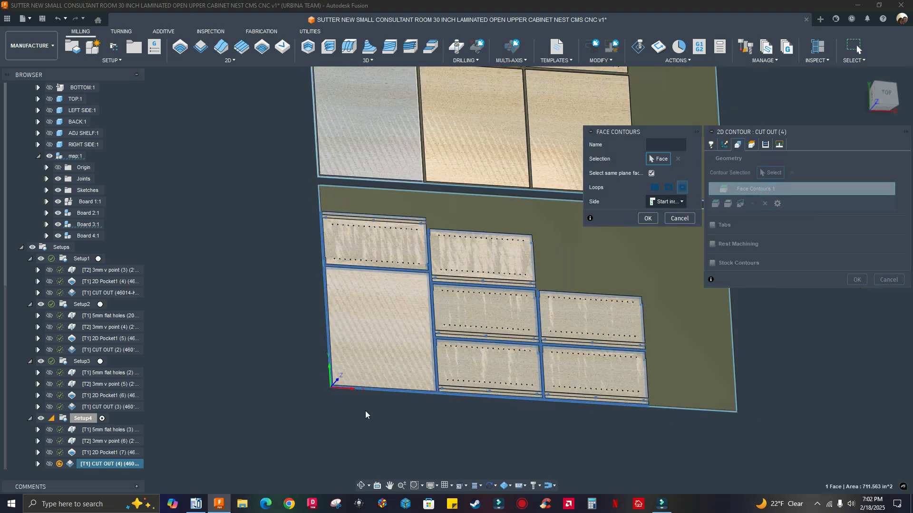
click(679, 160)
Step: Select the underside face of the fourth sheet's large panel, including same-plane faces, as the CUT OUT (4) contour and accept
shift+middle_drag(297, 436, 346, 247)
scroll(370, 338, up, 3)
click(370, 338)
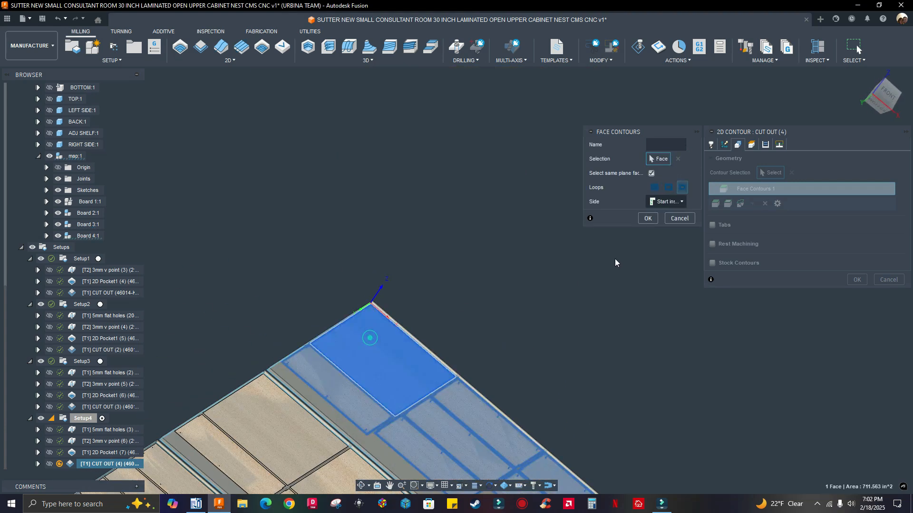
click(648, 219)
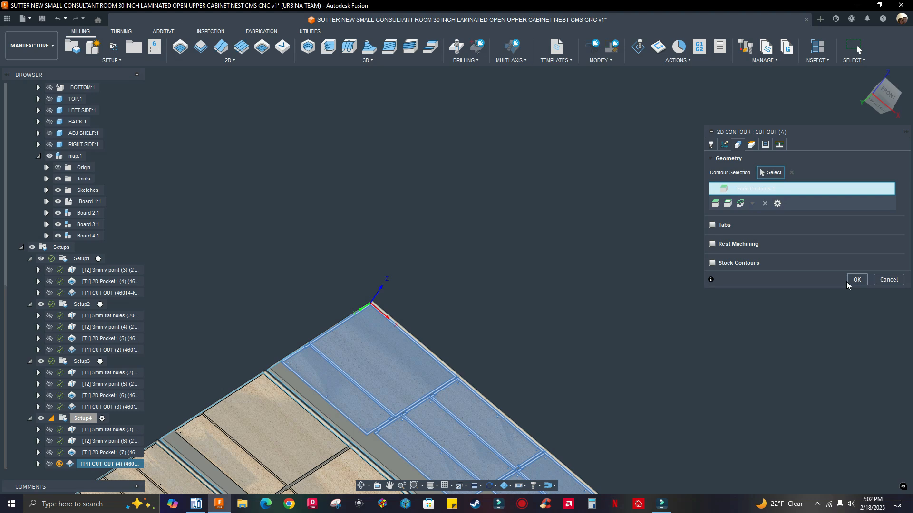
click(847, 281)
Step: Restore the top view and examine the CUT OUT (4) toolpath across the fourth sheet
click(885, 72)
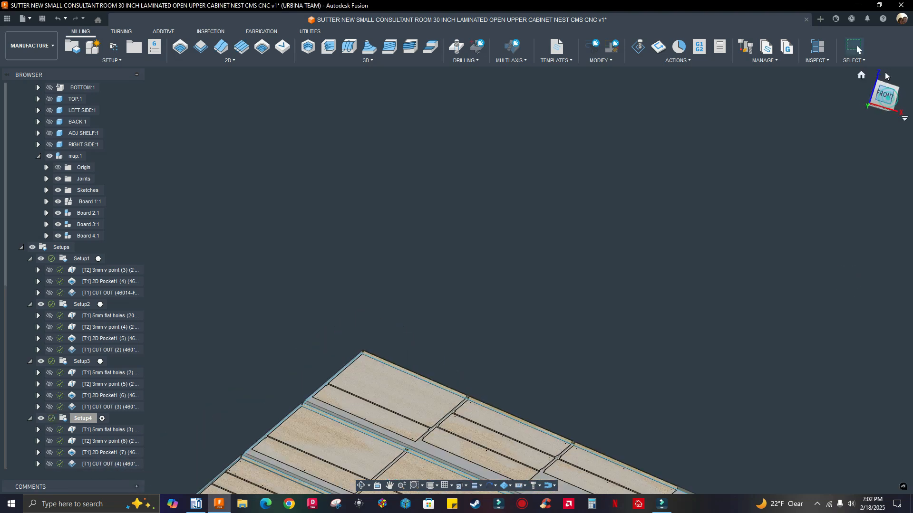
click(881, 78)
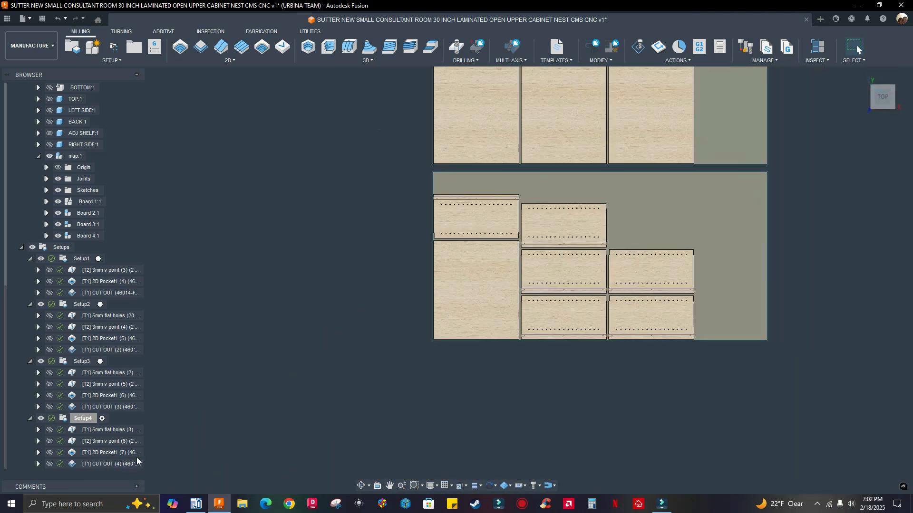
click(111, 462)
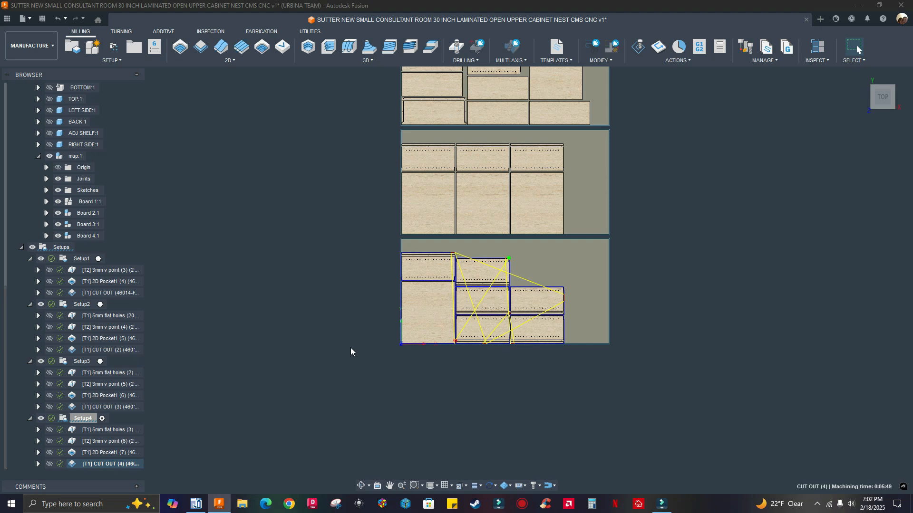
scroll(350, 348, down, 5)
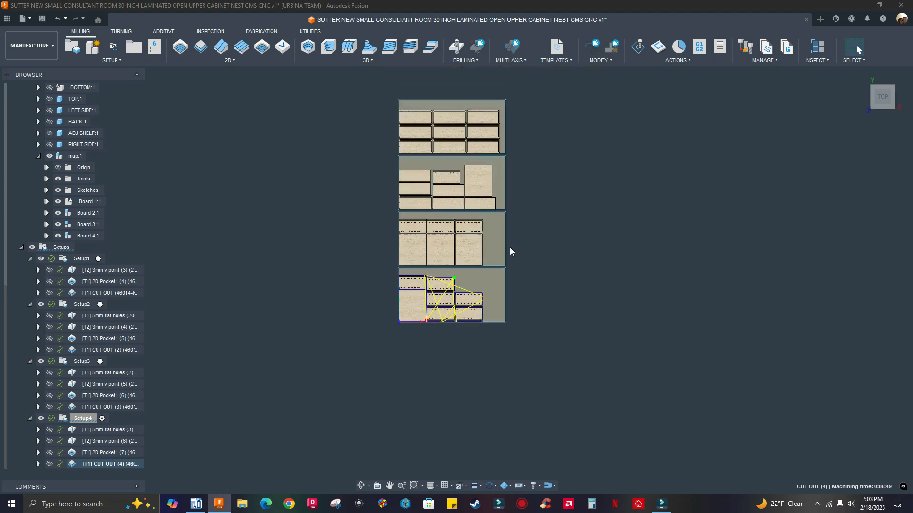
middle_drag(520, 223, 528, 265)
scroll(475, 214, up, 4)
scroll(623, 249, down, 3)
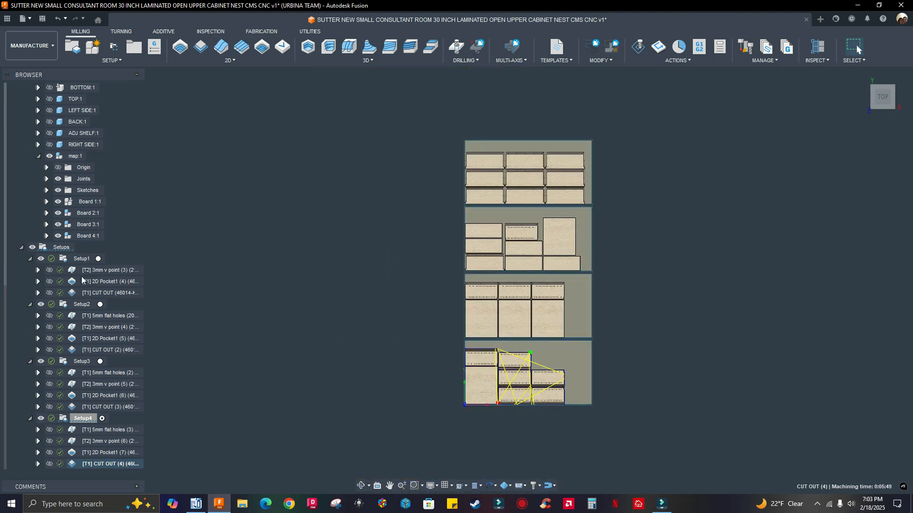
Step: Post-process Setup1 as nest1 with the woodWOP / woodwop ( inch ) post and Document units, continuing despite the shared tool numbers
click(81, 261)
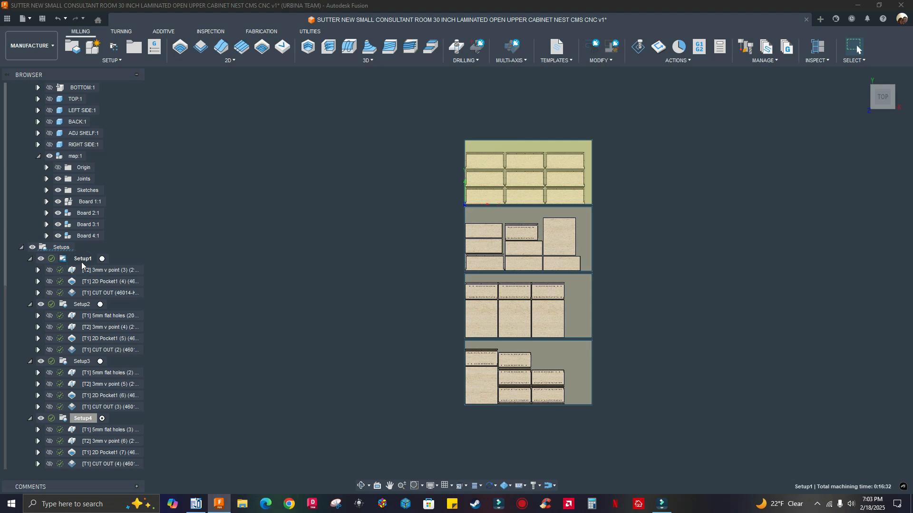
right_click(82, 265)
click(102, 151)
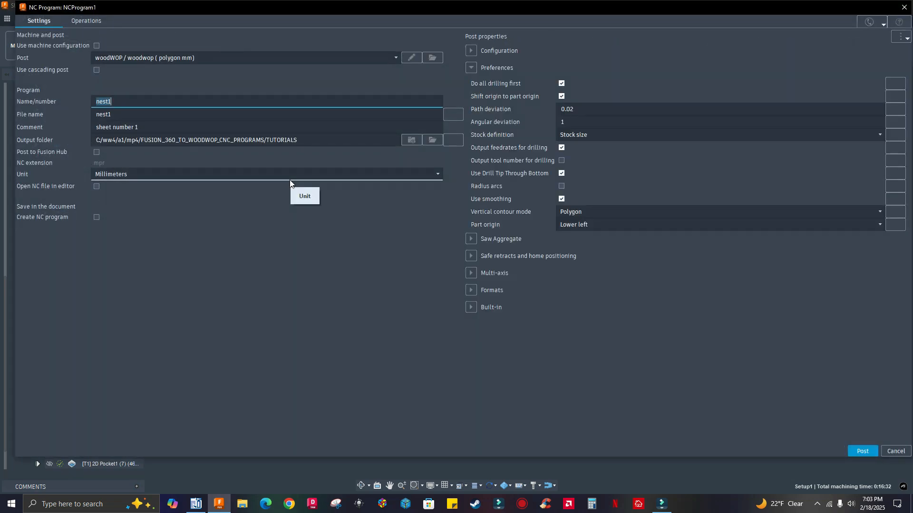
click(222, 59)
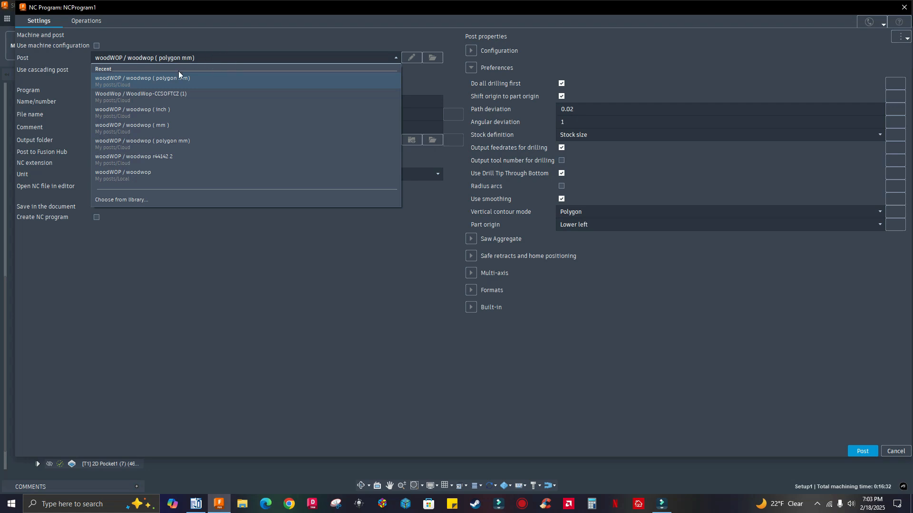
click(158, 111)
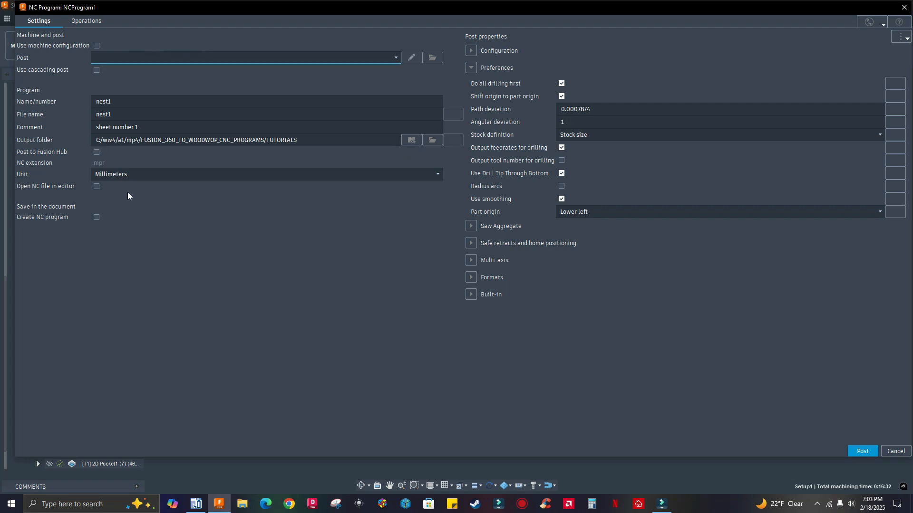
click(196, 175)
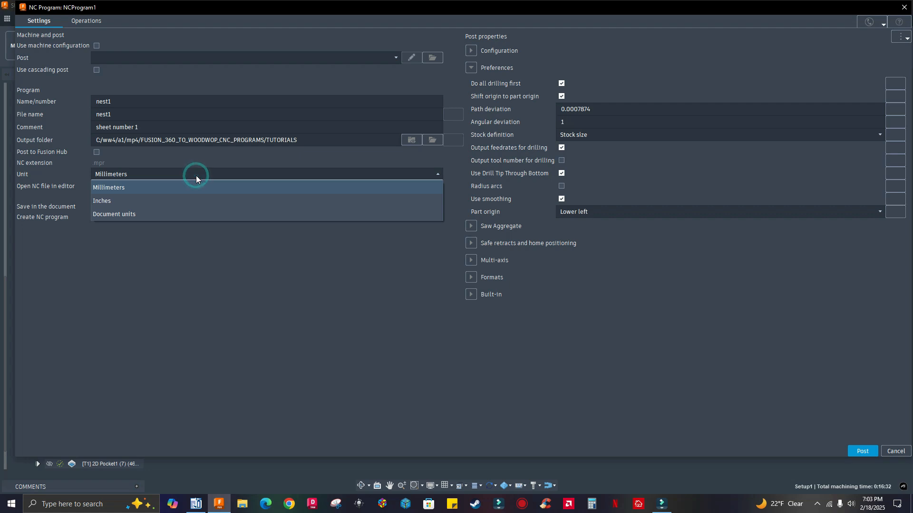
click(112, 216)
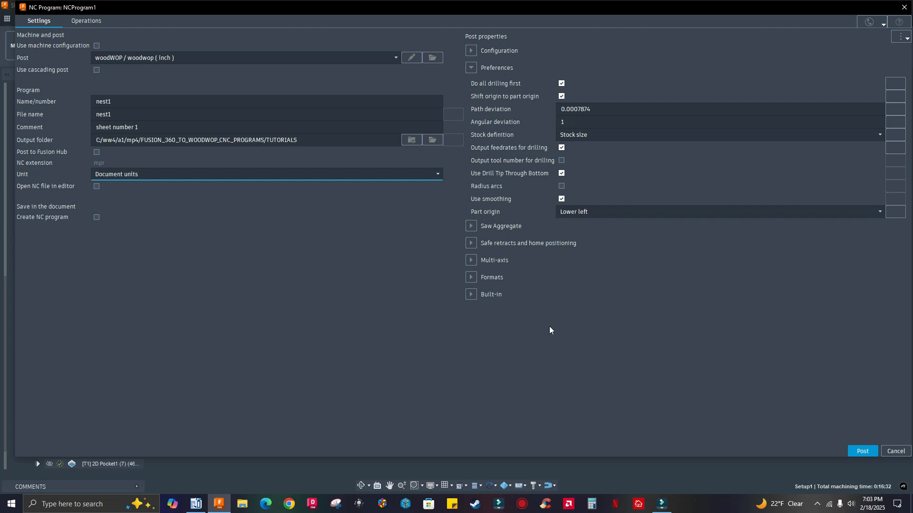
click(863, 452)
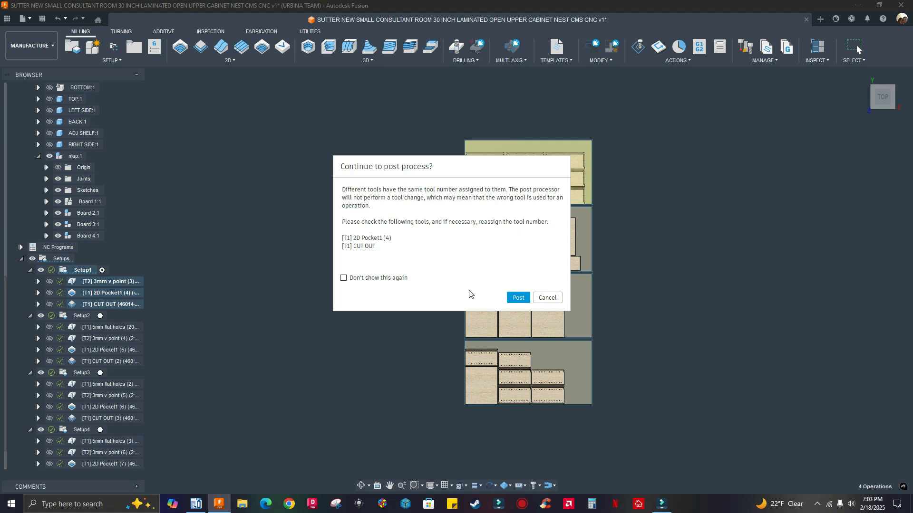
click(518, 298)
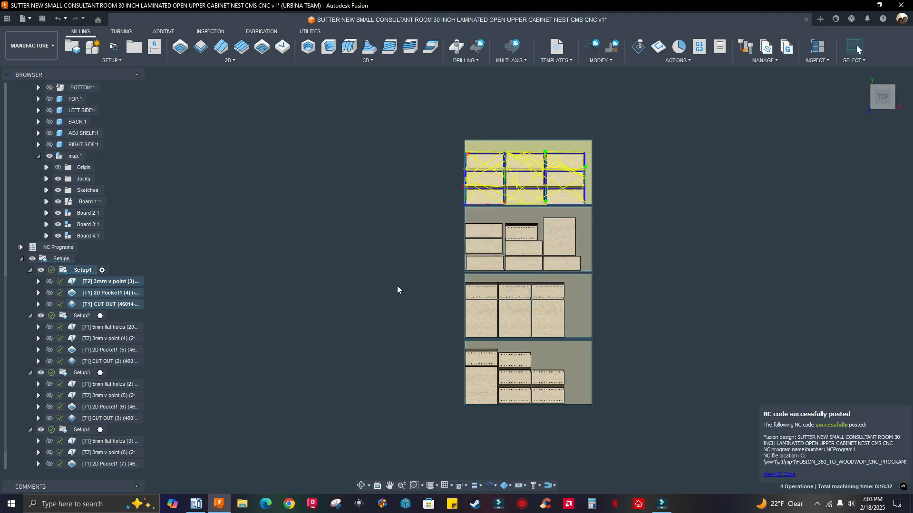
Step: Post-process Setup2 as nest2 with the woodWOP / woodwop ( inch ) post and accept the shared tool numbers
right_click(83, 304)
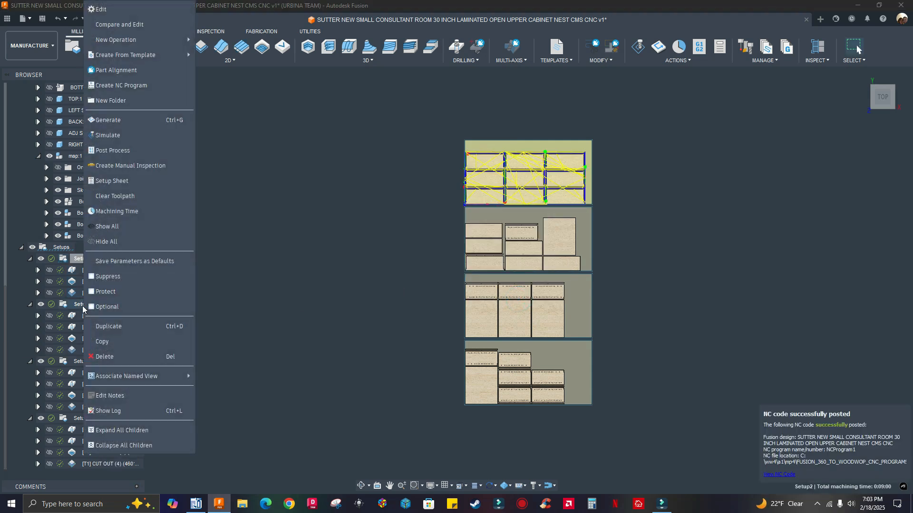
click(115, 150)
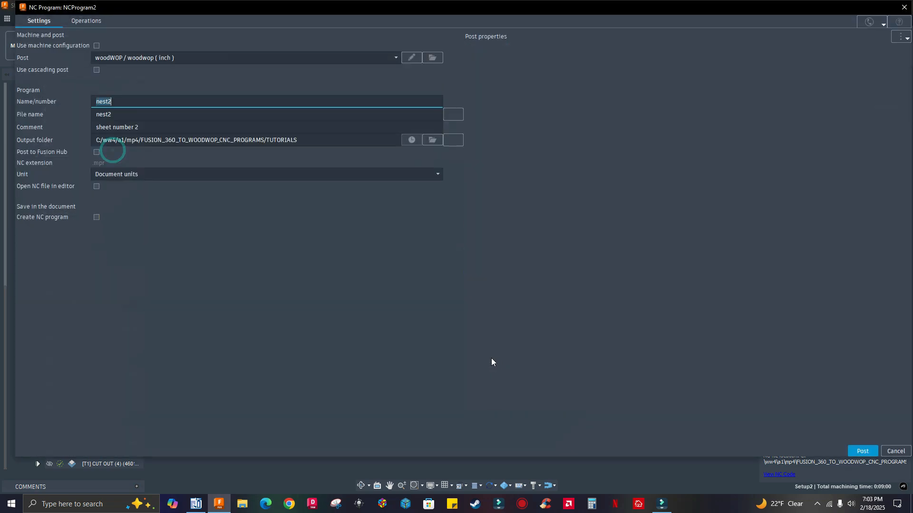
click(863, 452)
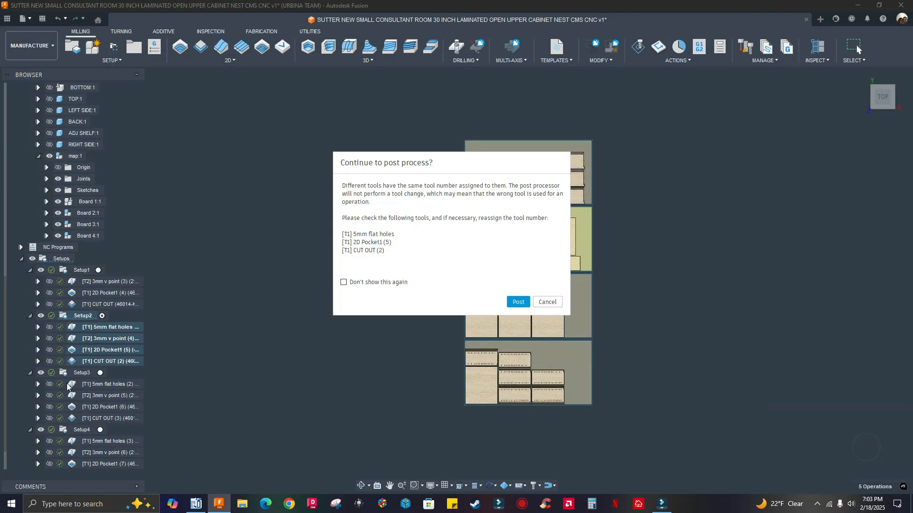
click(518, 302)
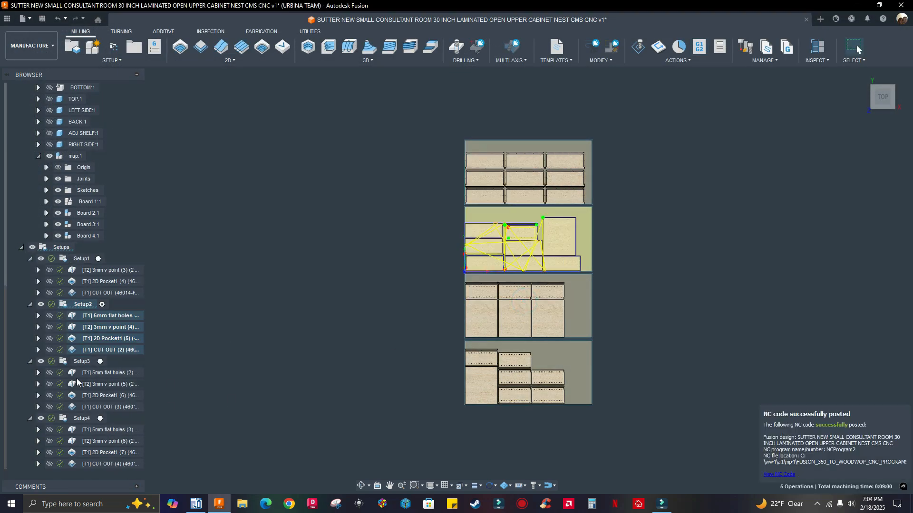
Step: Post-process Setup3 as nest3 with the same post settings and accept the shared tool numbers
right_click(80, 361)
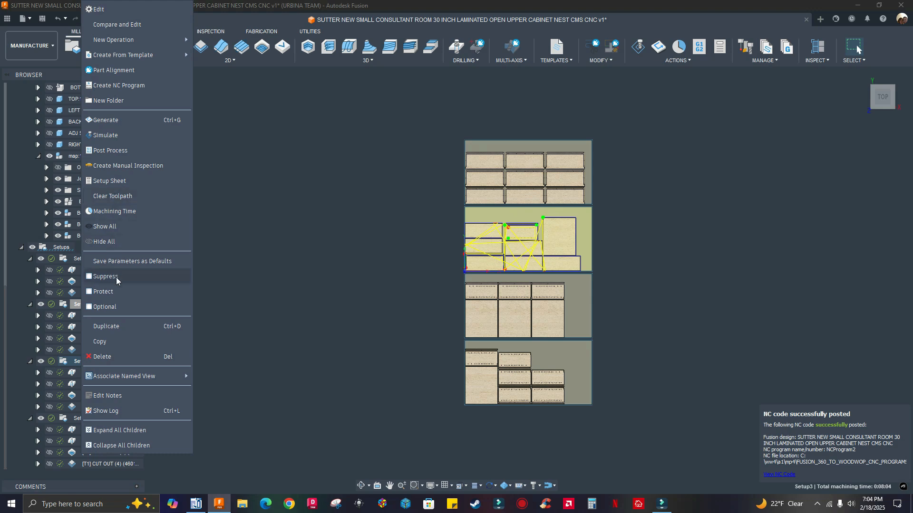
click(110, 150)
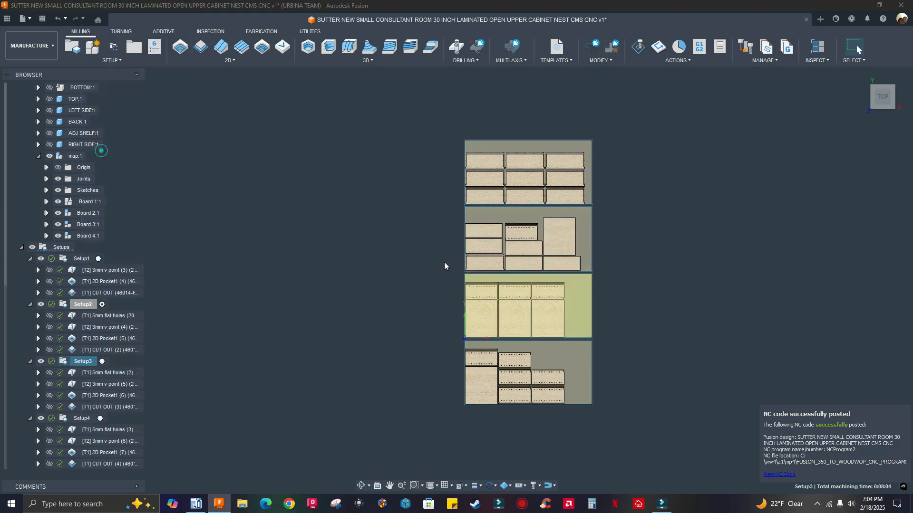
click(862, 451)
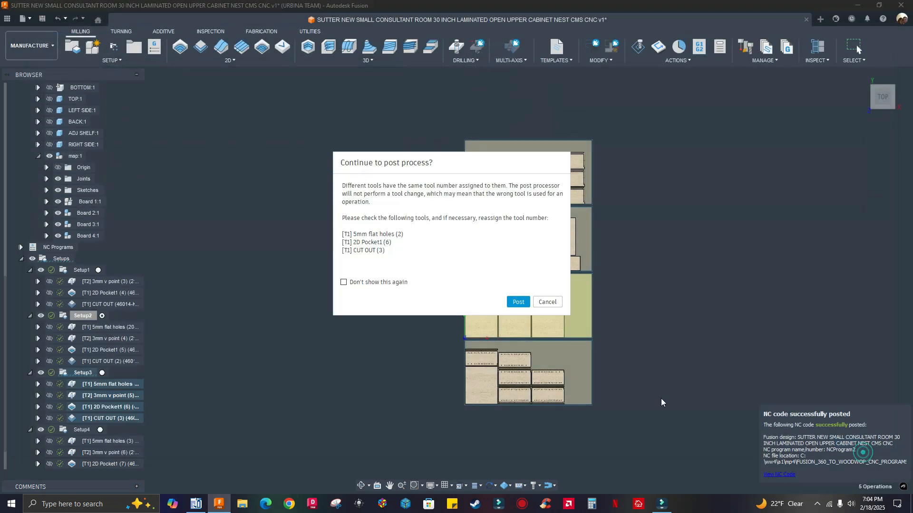
click(513, 302)
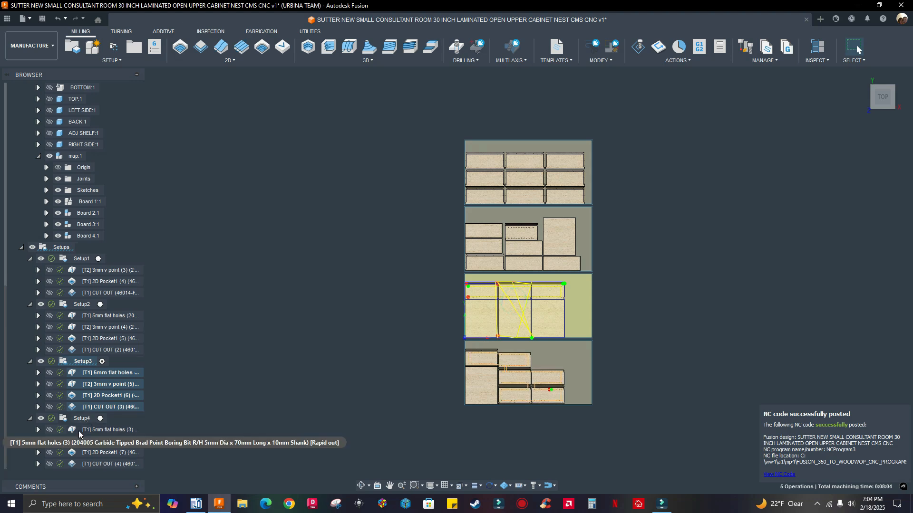
Step: Post-process Setup4 as nest4 with the woodWOP / woodwop ( inch ) post and Document units, accepting the shared tool numbers
right_click(80, 422)
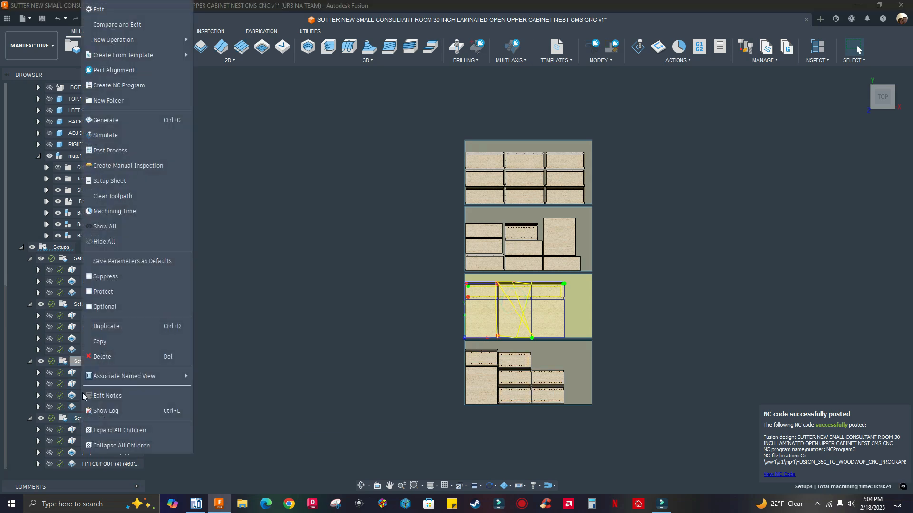
click(100, 150)
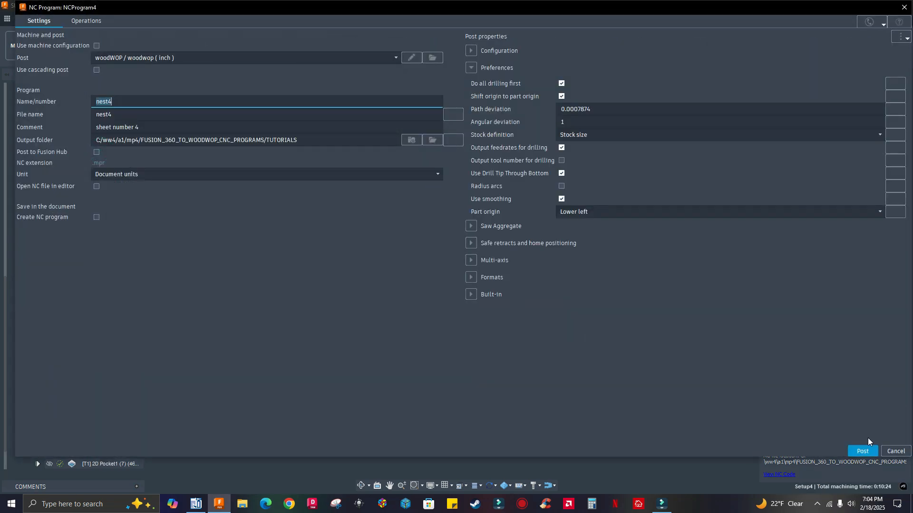
click(864, 451)
click(520, 304)
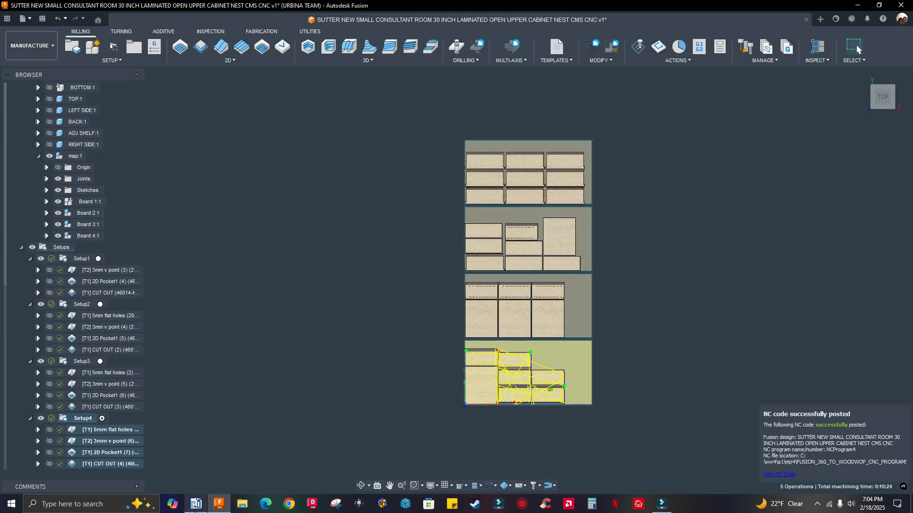
Step: Switch to woodWOP and open the nest1 program from the TUTORIALS folder inside FUSION_360_TO_WOODWOP_CNC_PROGRAMS
click(195, 505)
click(8, 15)
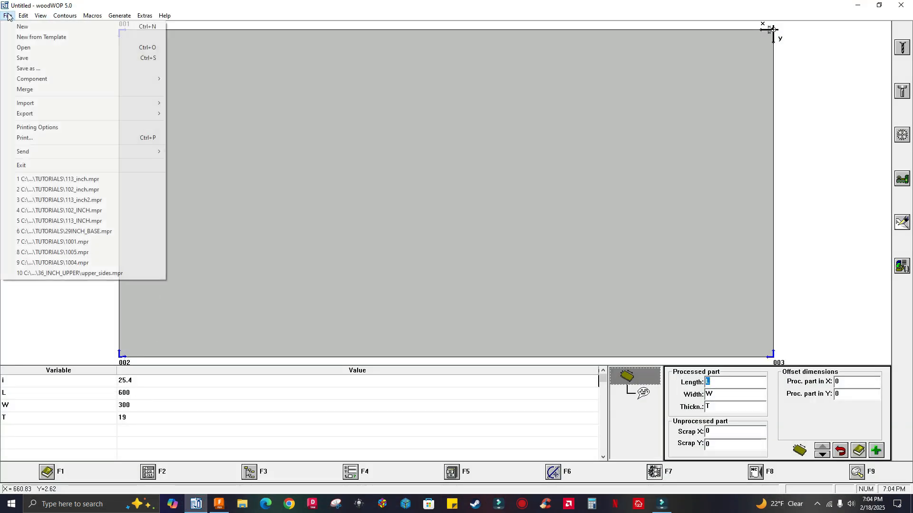
click(22, 48)
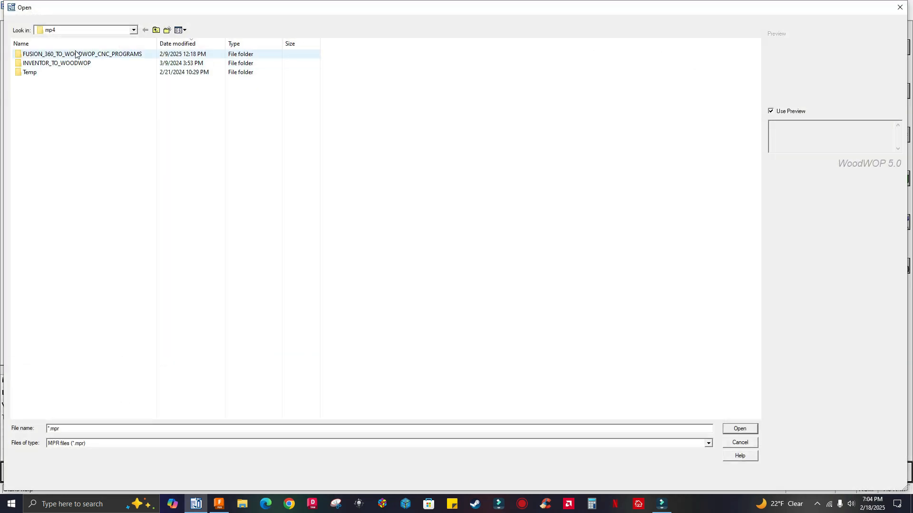
click(74, 55)
double_click(73, 54)
double_click(45, 98)
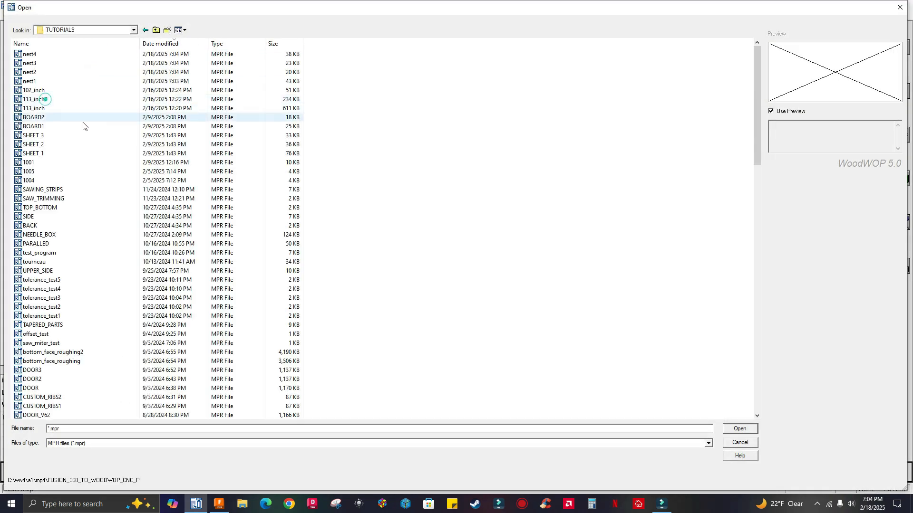
click(41, 82)
click(43, 82)
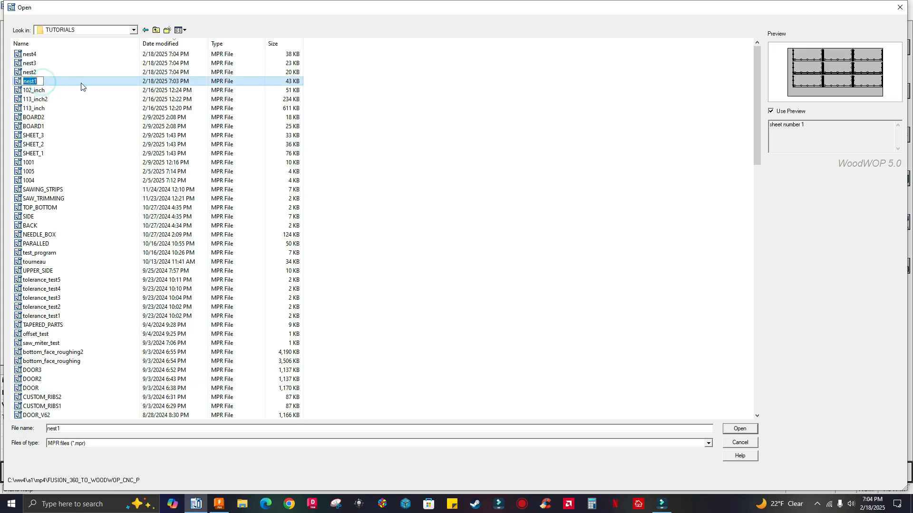
double_click(104, 79)
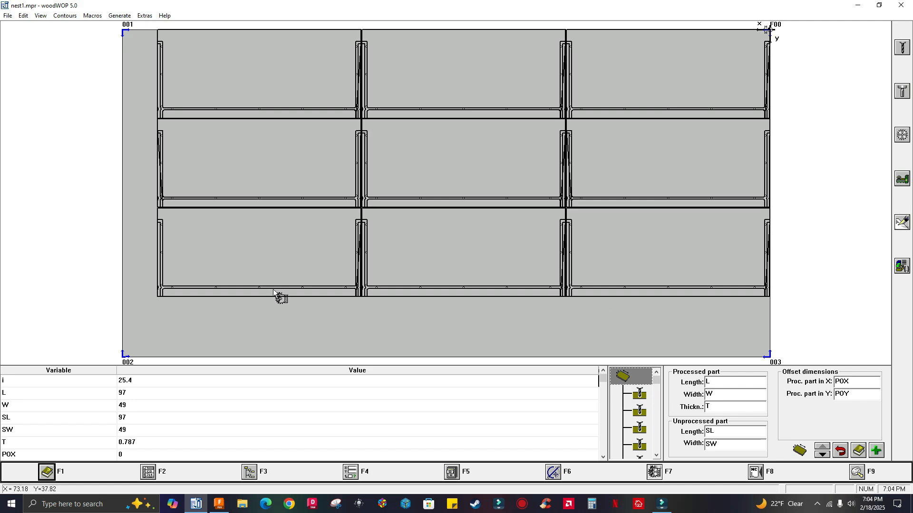
Step: Examine the parameters and locations of several vertical drilling macros and a routing macro in the nest1 program
click(638, 393)
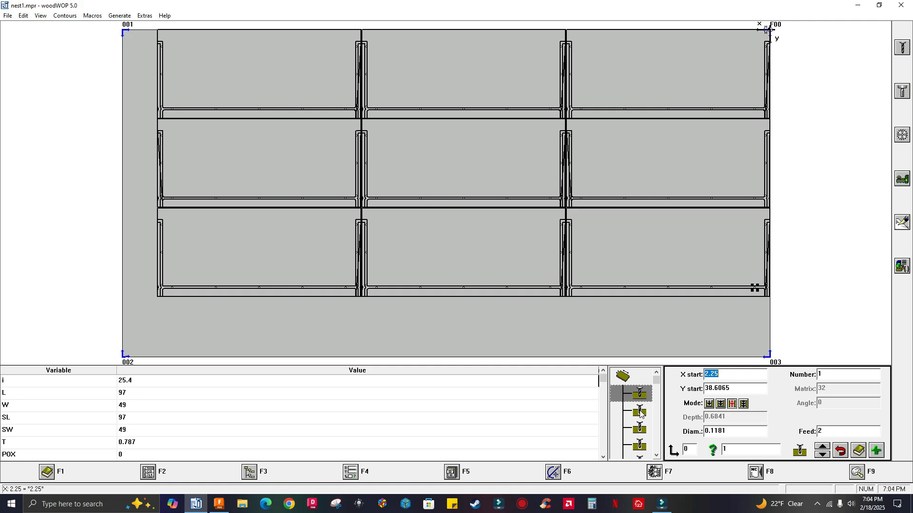
click(640, 413)
click(639, 430)
click(639, 448)
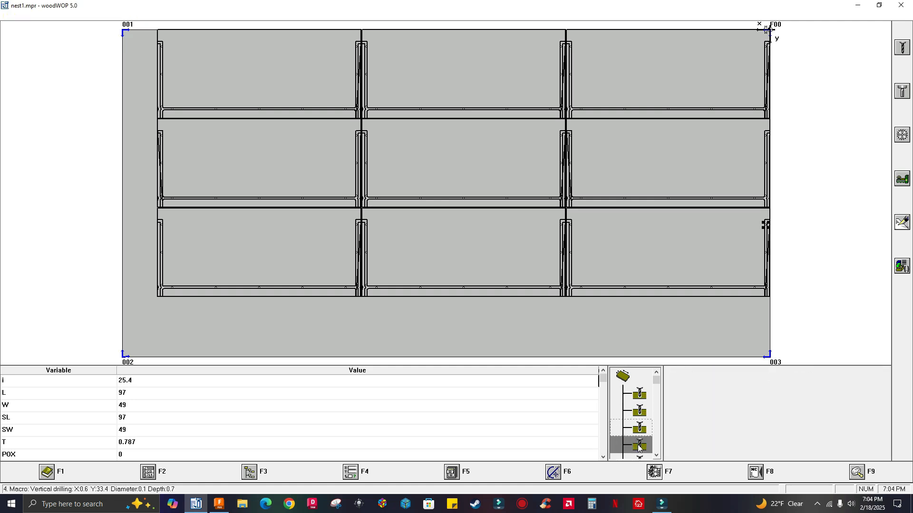
scroll(639, 428, down, 1)
click(640, 408)
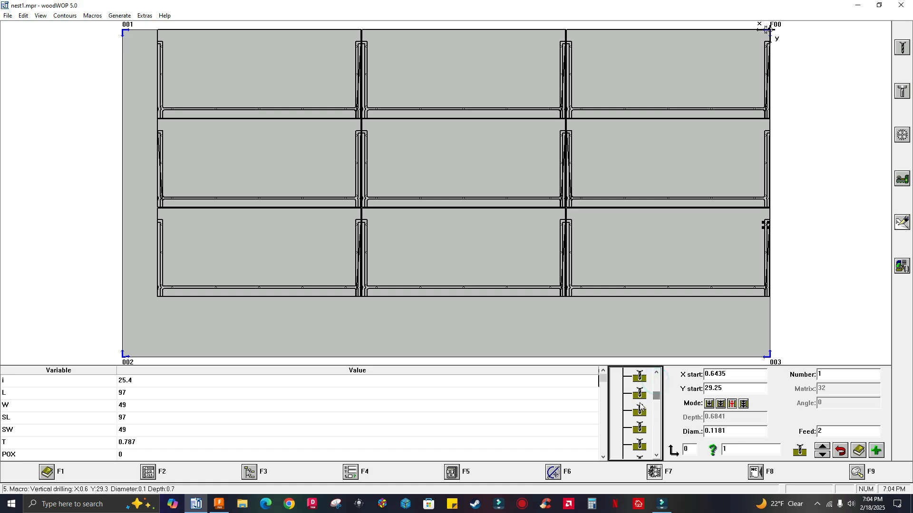
click(639, 394)
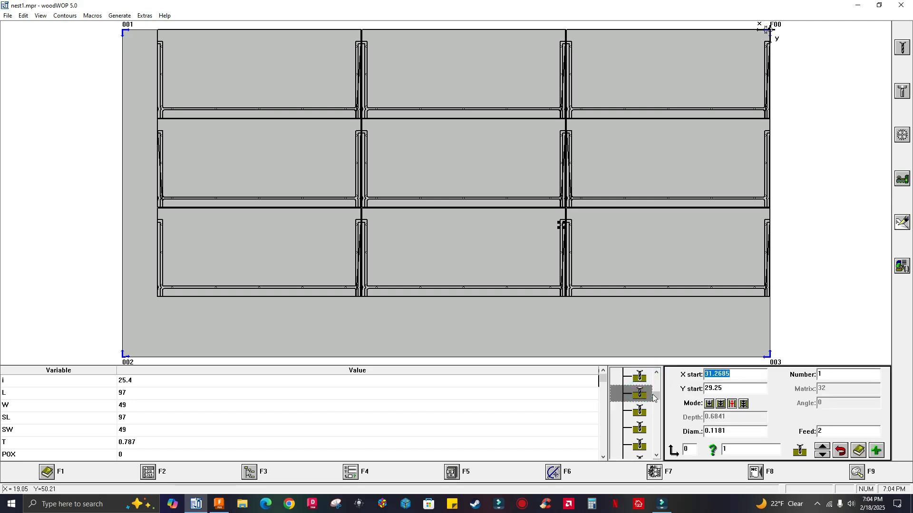
drag(657, 401, 656, 450)
click(643, 434)
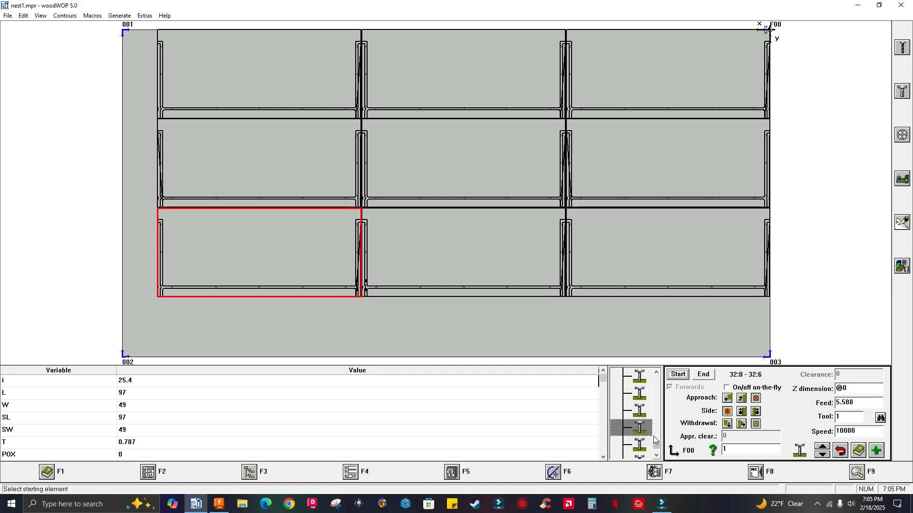
drag(655, 441, 656, 390)
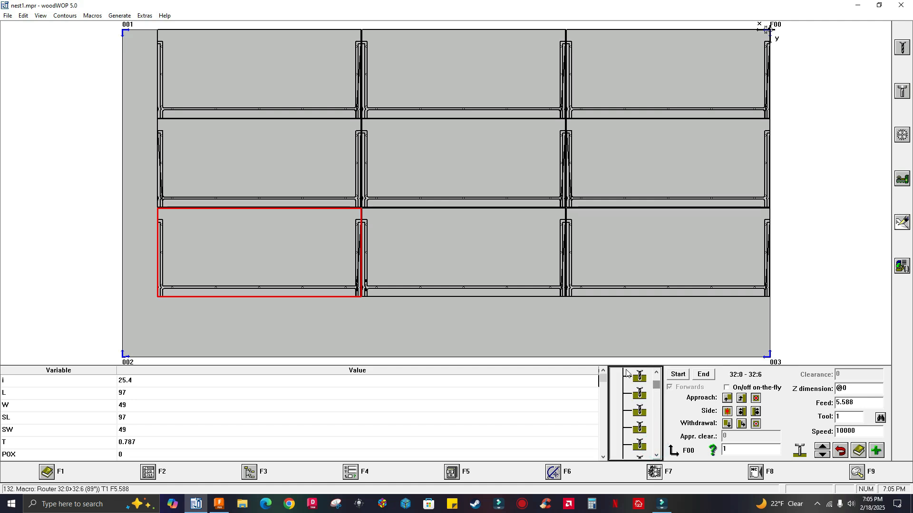
Step: Open the nest2 program from the TUTORIALS folder
click(8, 16)
click(25, 48)
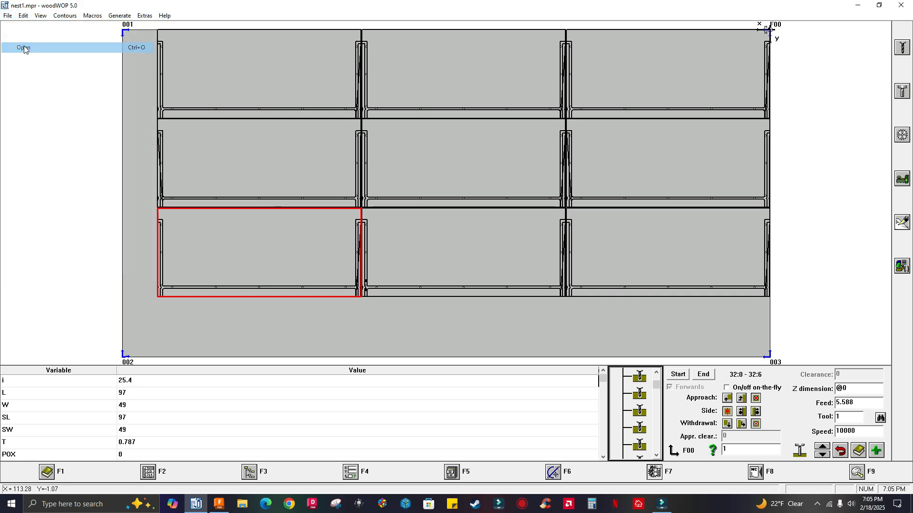
click(36, 74)
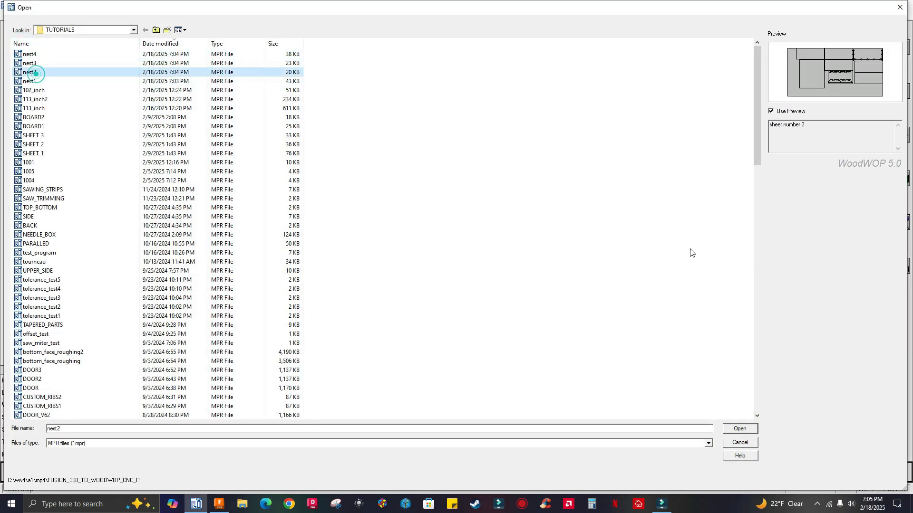
click(738, 428)
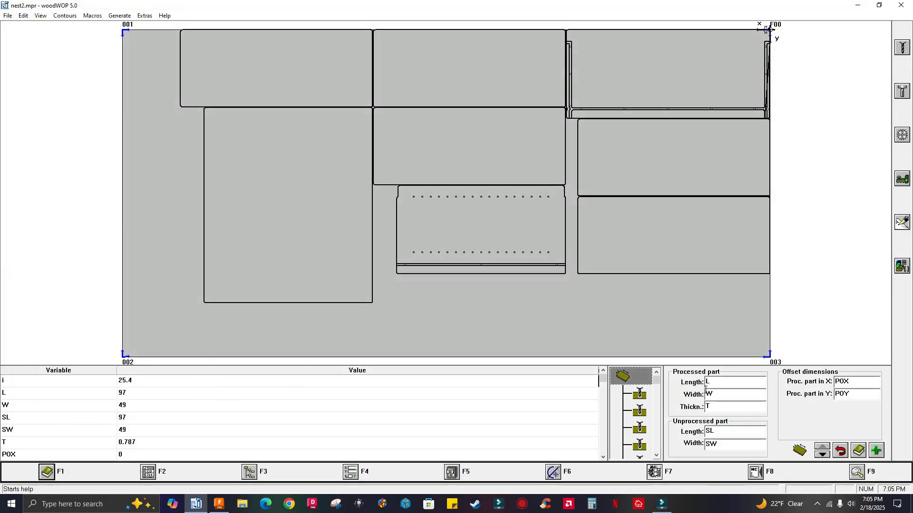
Step: Examine the parameters and locations of several vertical drilling macros in the nest2 program, from the first ones to those further down the macro list
click(635, 395)
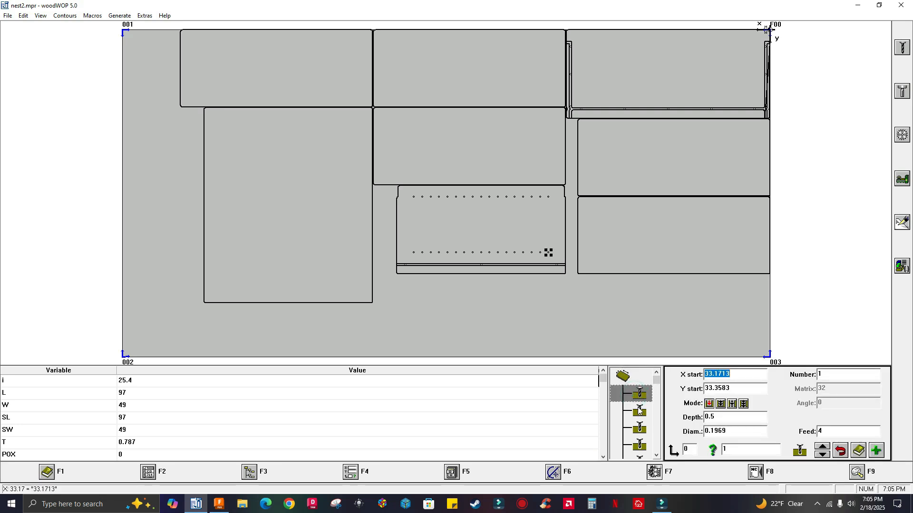
click(640, 411)
click(639, 428)
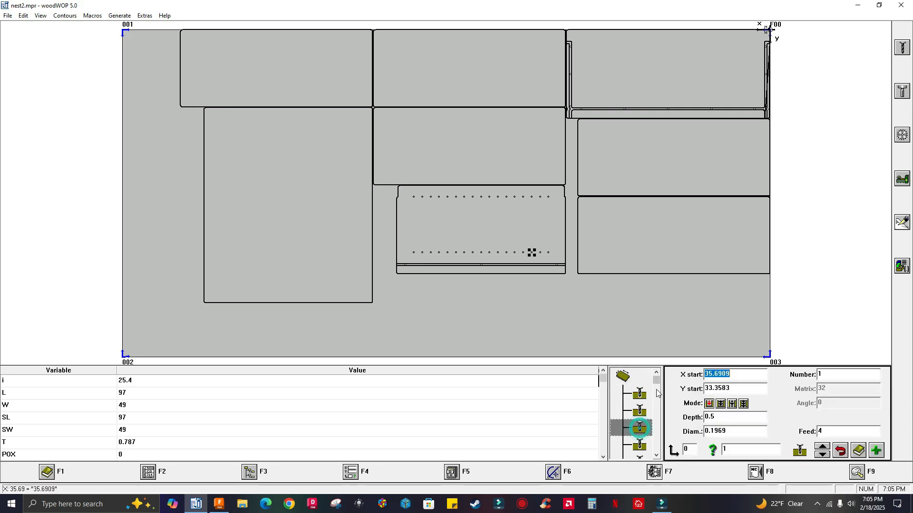
drag(657, 379, 657, 422)
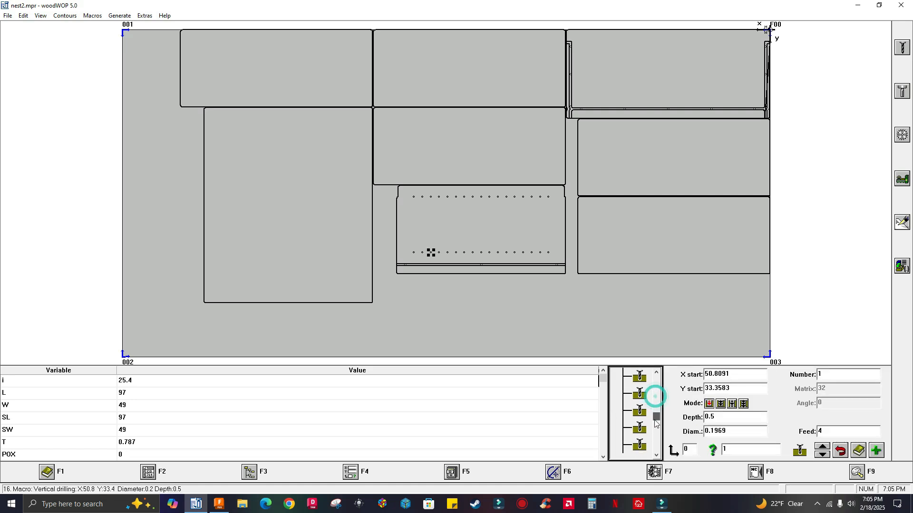
click(639, 427)
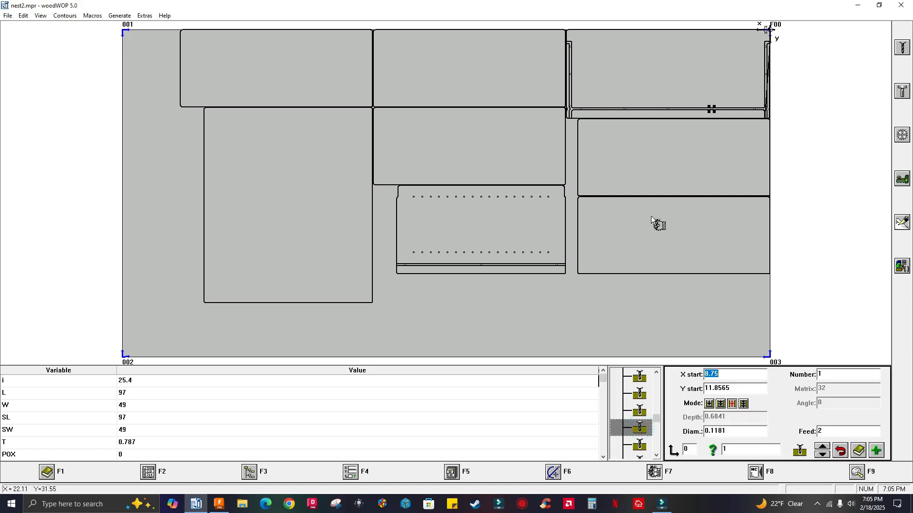
drag(690, 82, 647, 167)
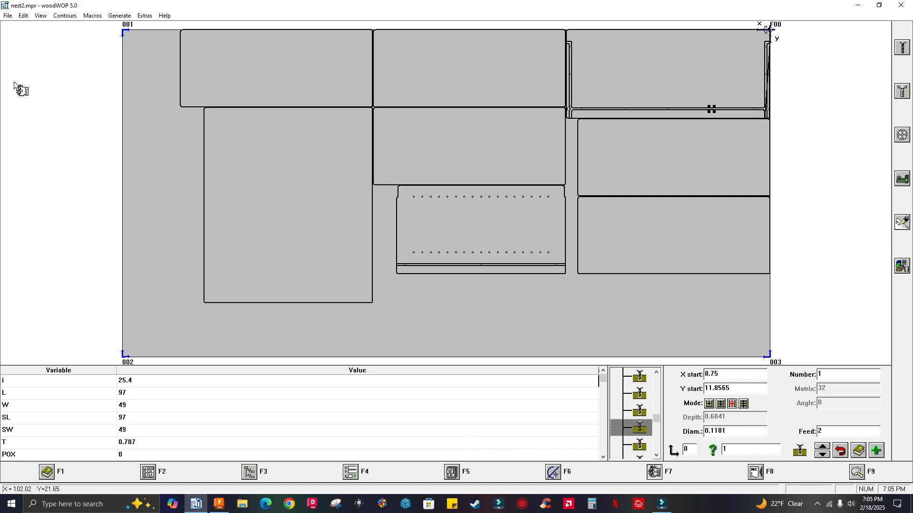
Step: Open the nest3 program from the TUTORIALS folder
click(8, 15)
click(21, 49)
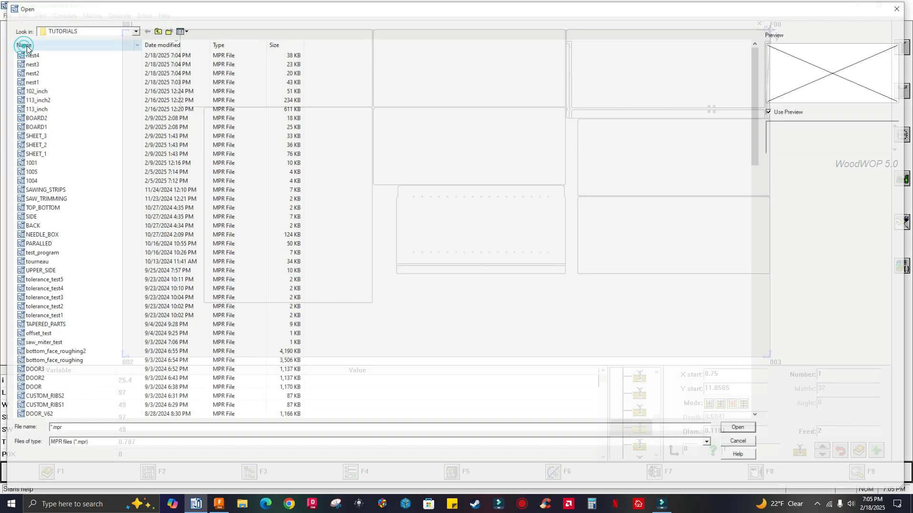
double_click(32, 72)
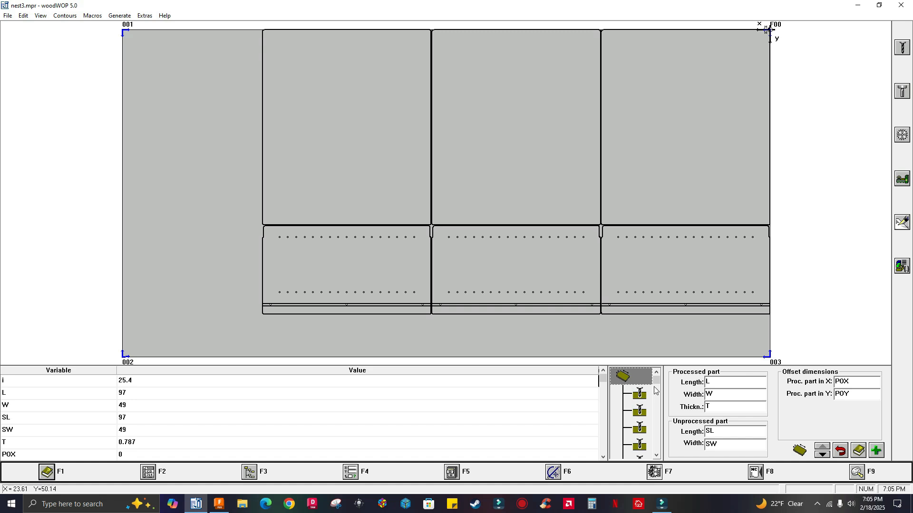
Step: Open the nest4 program from the TUTORIALS folder
click(7, 15)
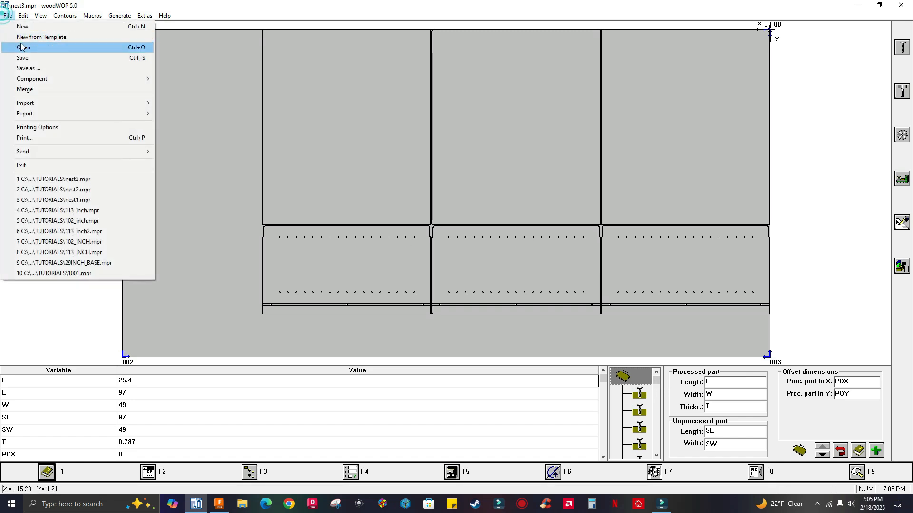
click(21, 47)
click(27, 54)
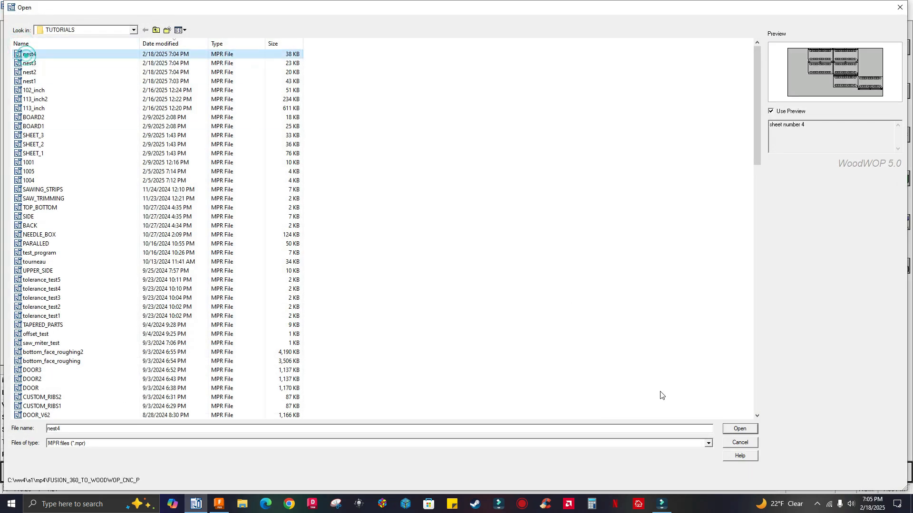
click(738, 429)
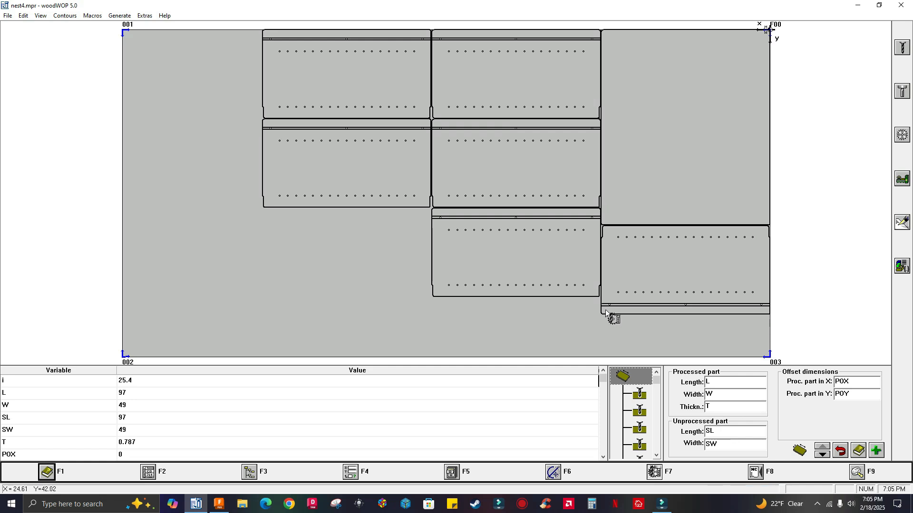